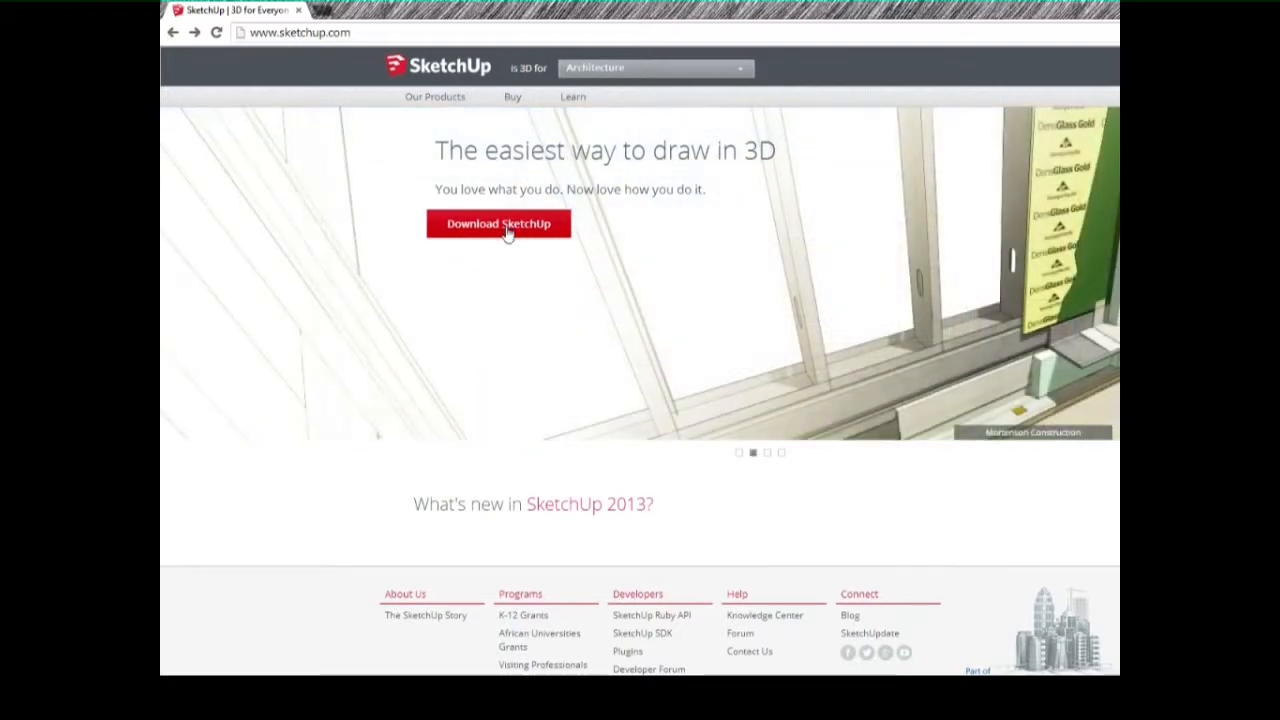
Step: Open the SketchUp download page, choose Educational Use as the planned use, and look over the operating system choices
left_click(506, 232)
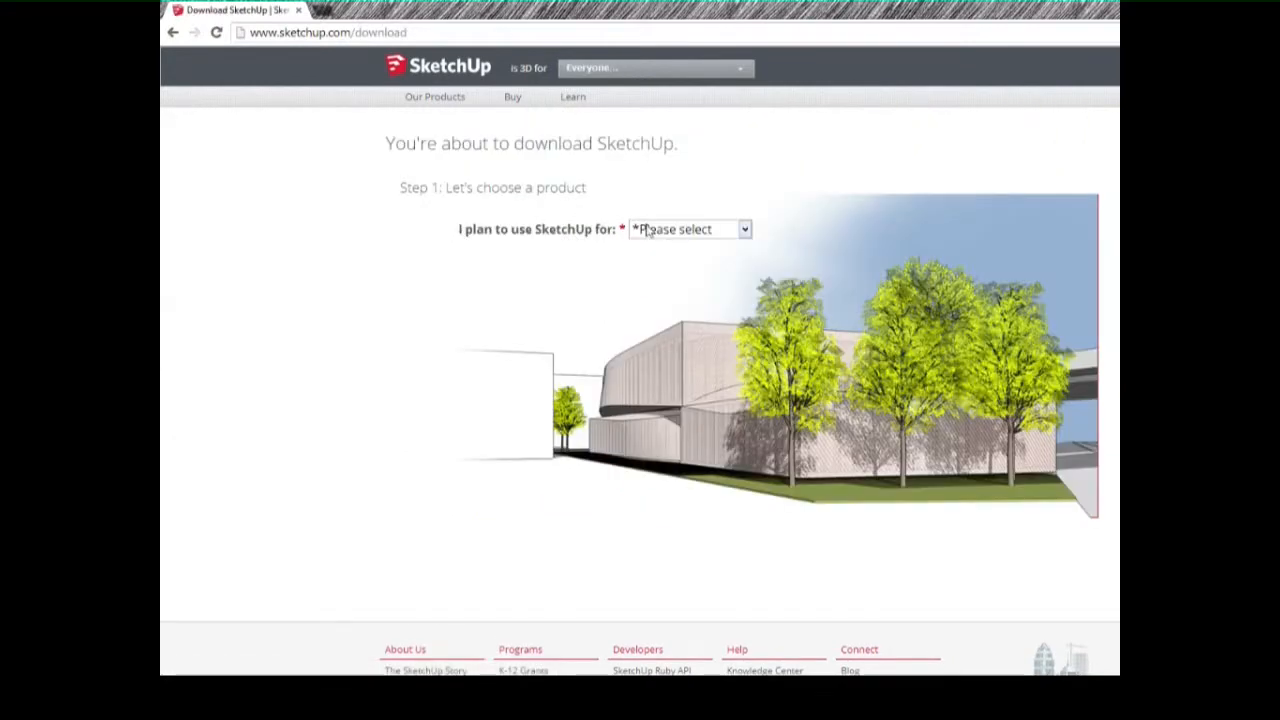
left_click(647, 230)
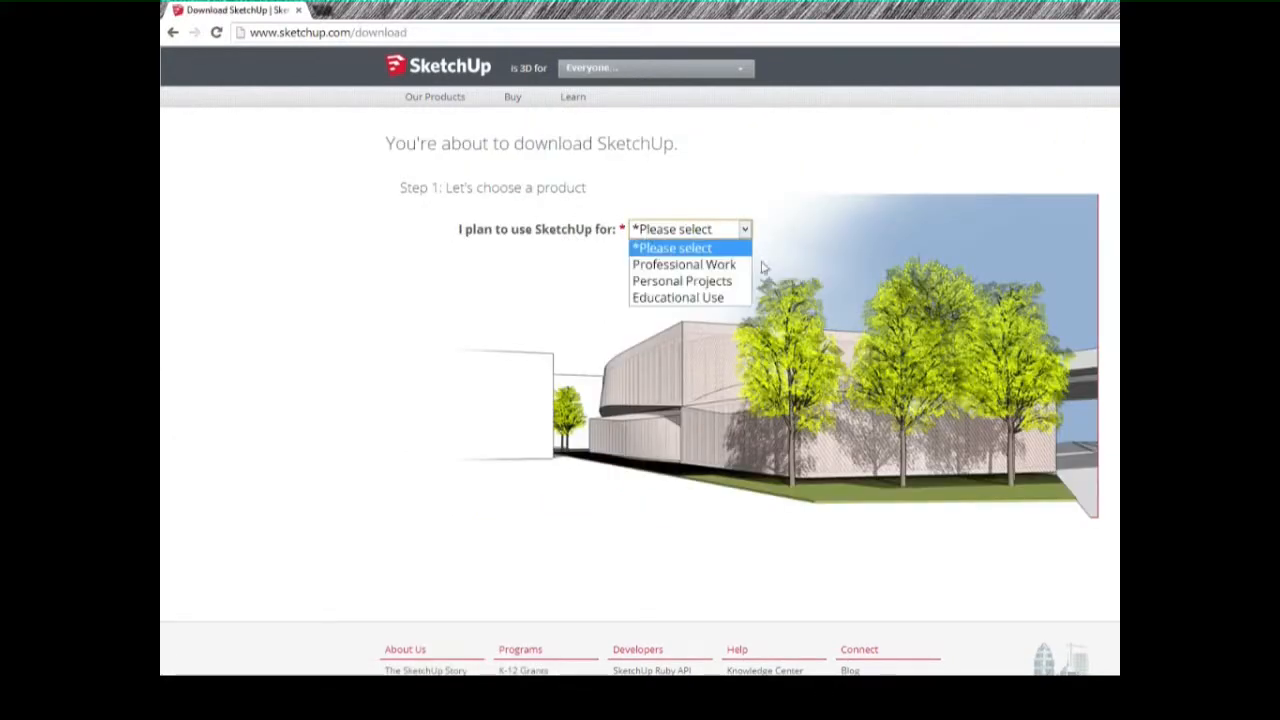
left_click(705, 300)
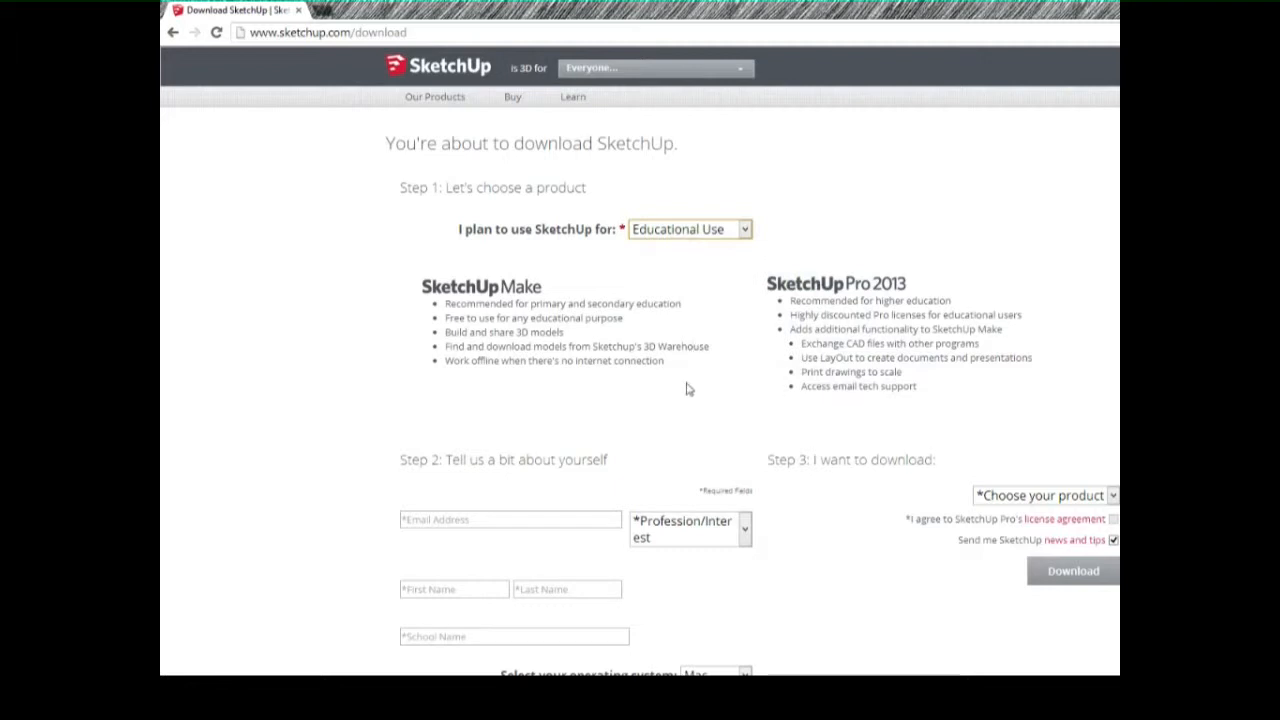
scroll(687, 389, "down", 3)
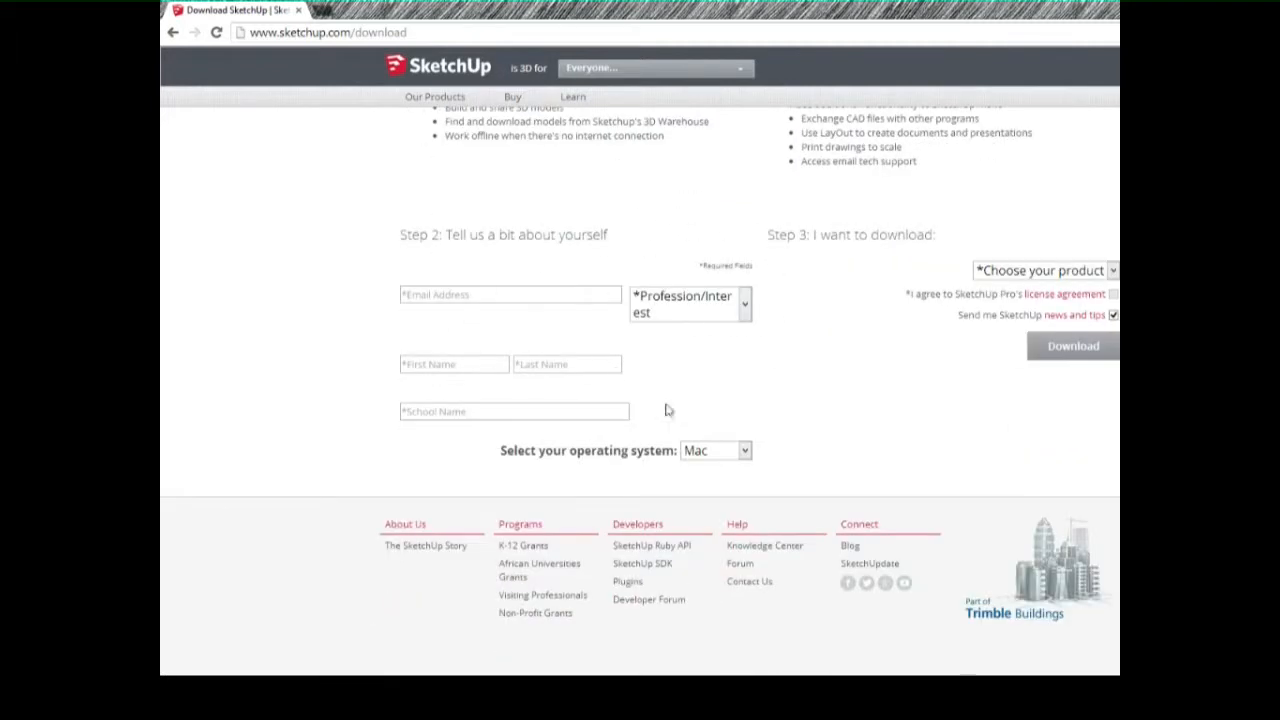
left_click(722, 450)
left_click(786, 430)
scroll(826, 410, "up", 3)
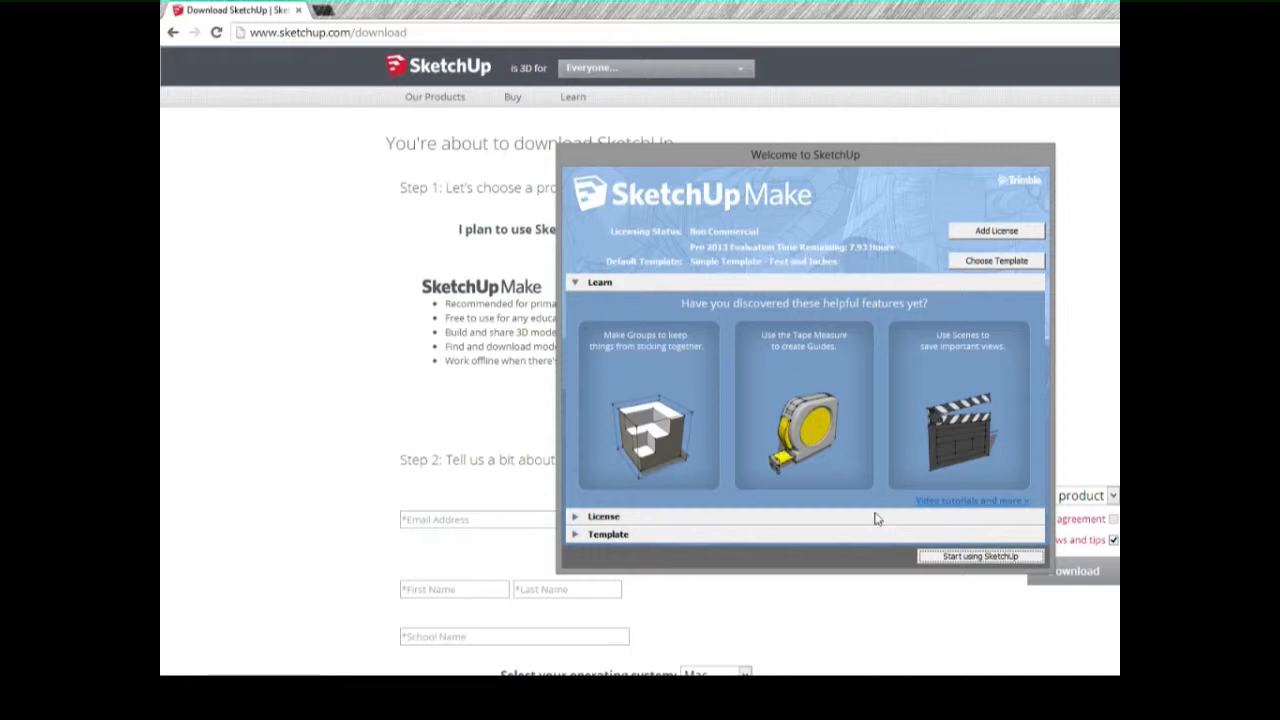
Step: Start a new SketchUp model with the Simple Template - Feet and Inches
left_click(600, 534)
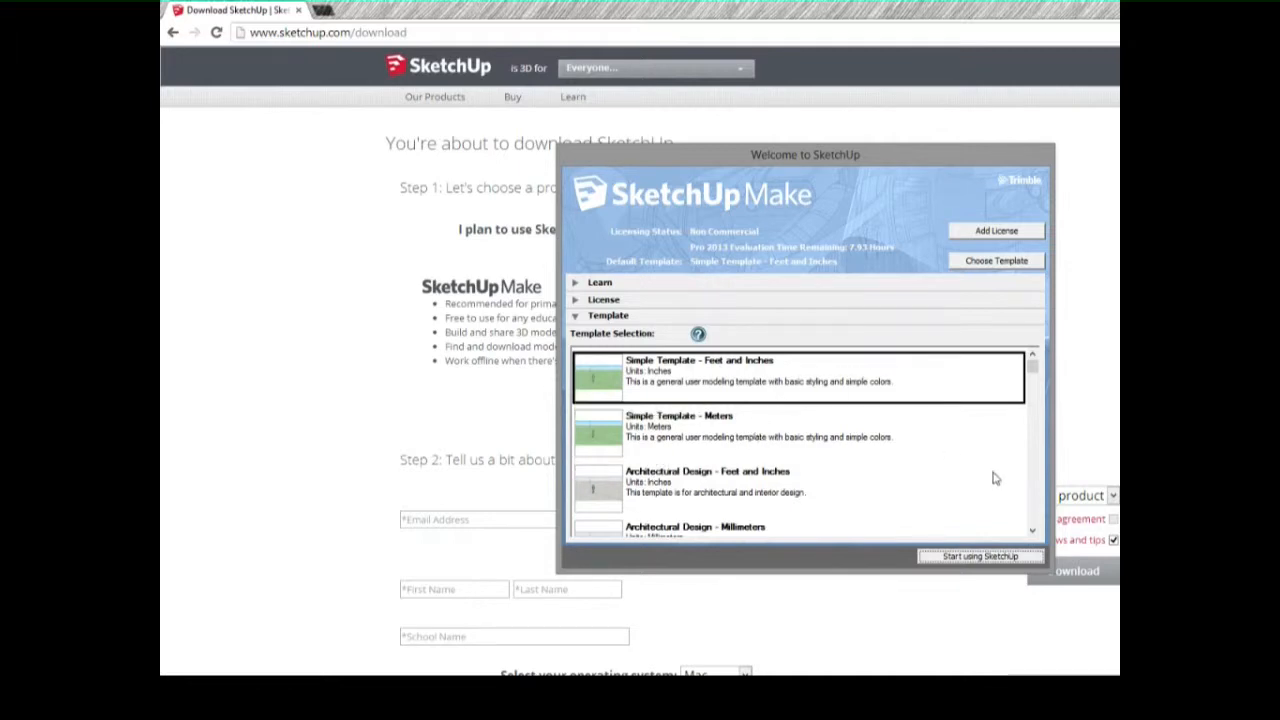
left_click(1014, 557)
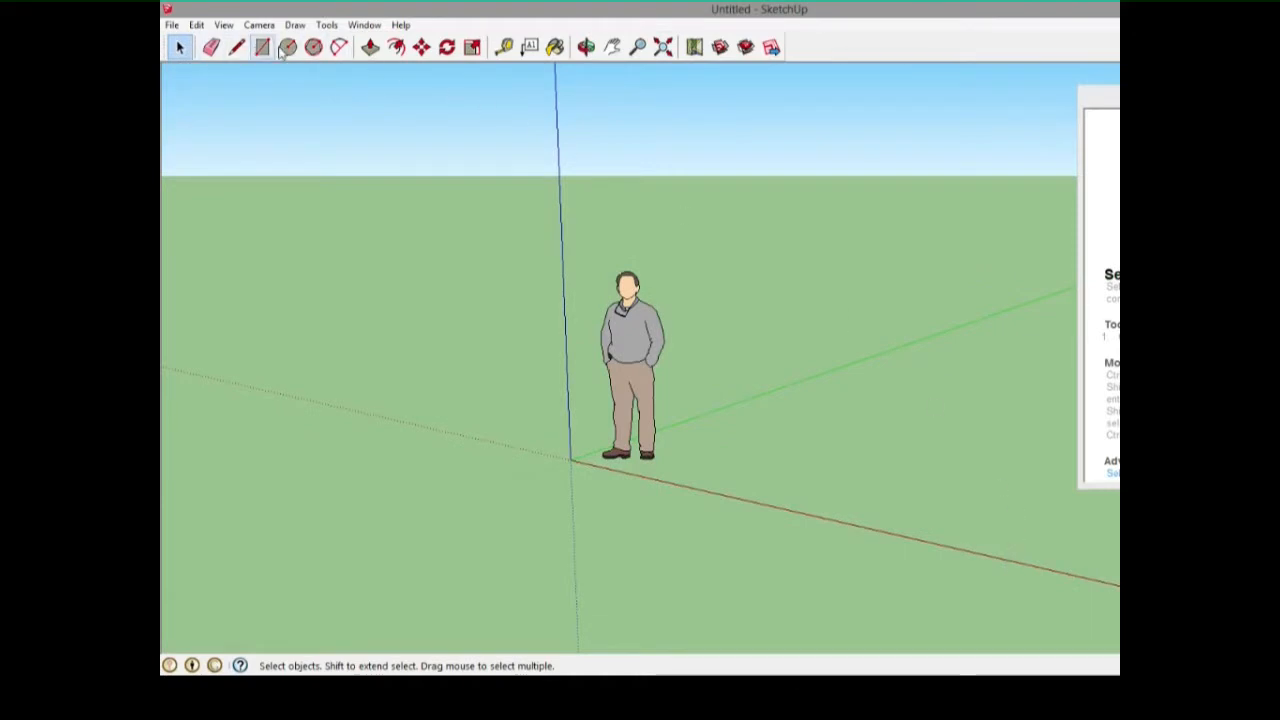
Step: Draw a large rectangular house footprint on the ground, with one corner at the origin beside the figure
scroll(521, 368, "down", 6)
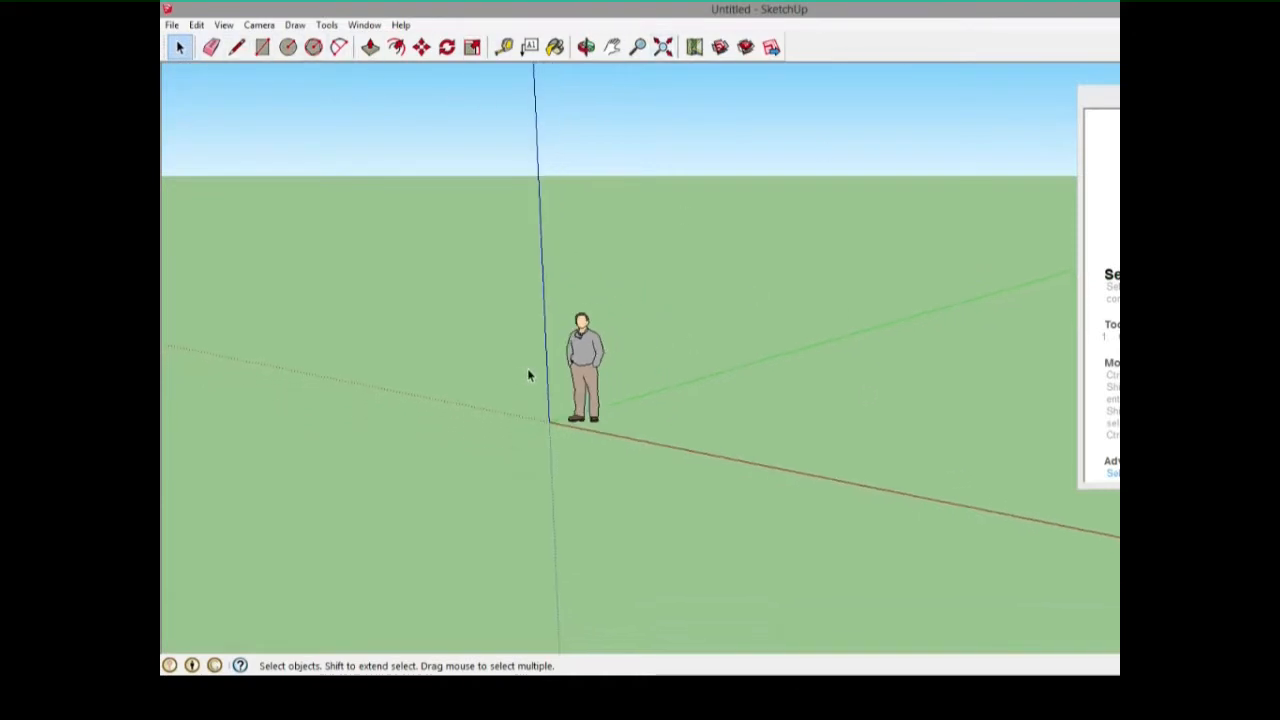
scroll(523, 374, "down", 1)
scroll(523, 375, "up", 5)
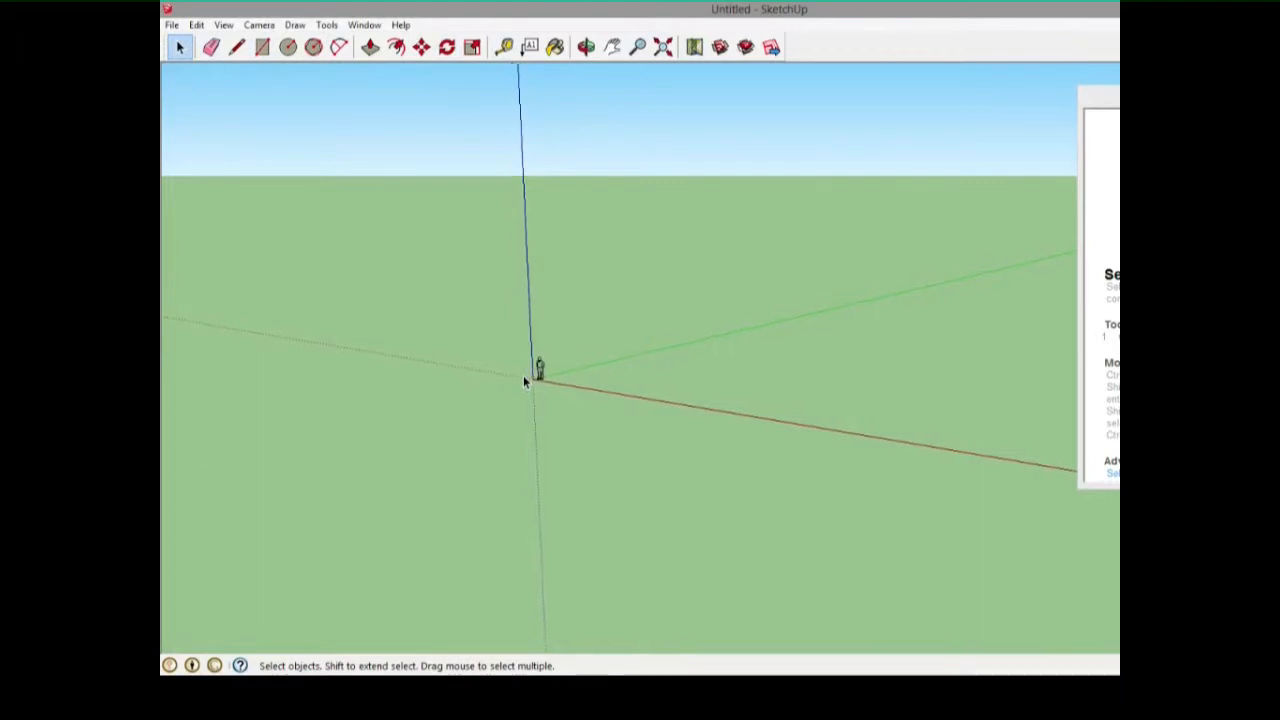
scroll(523, 370, "down", 2)
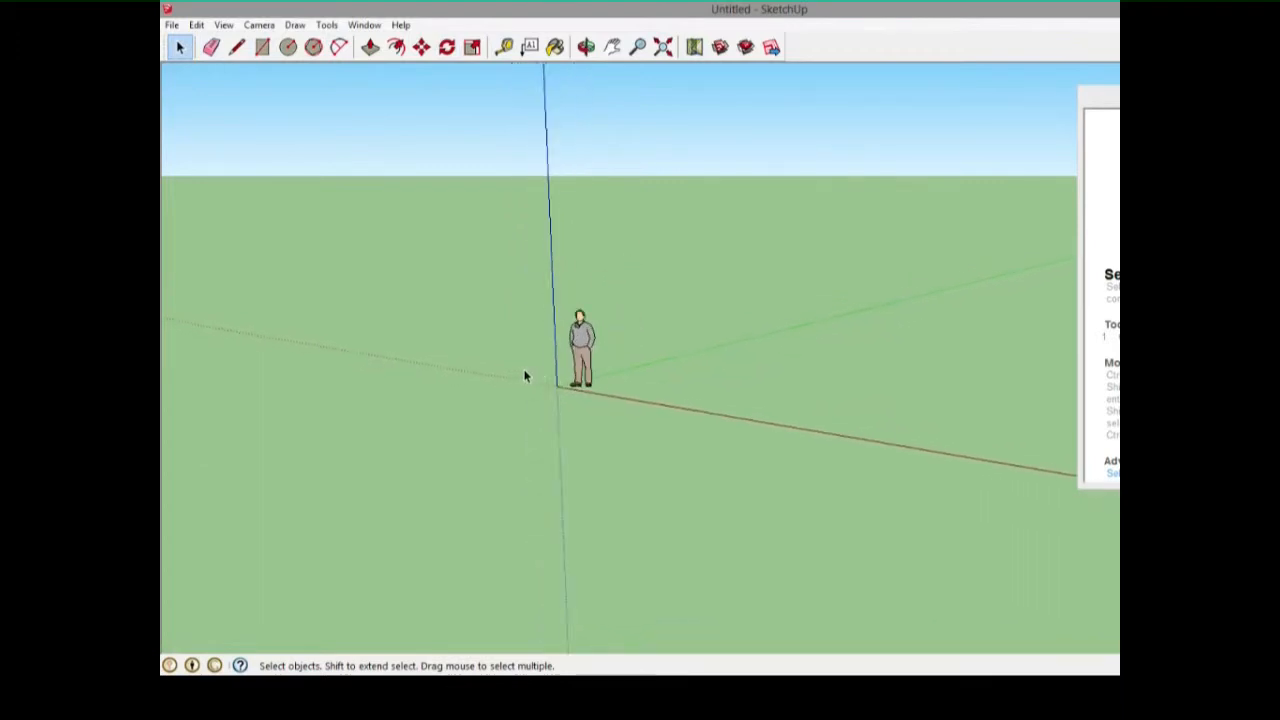
left_click(590, 346)
scroll(605, 354, "up", 1)
scroll(608, 350, "down", 4)
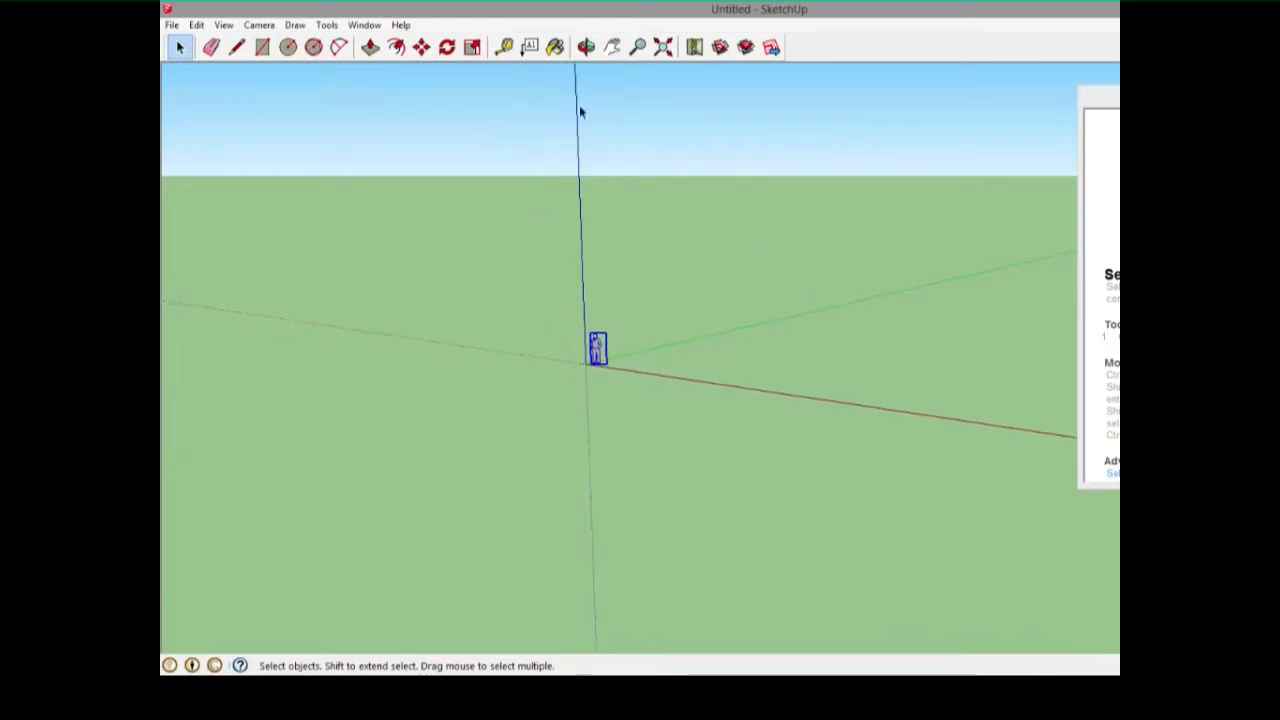
left_click(264, 52)
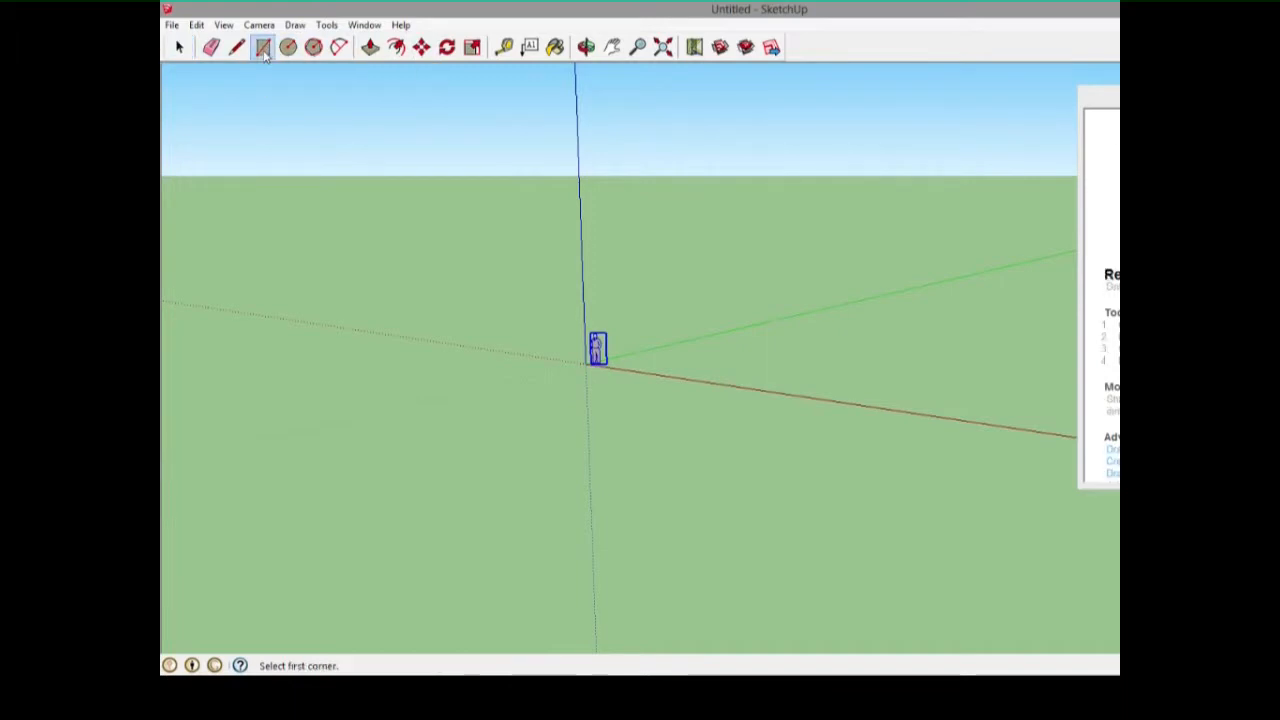
left_click(586, 363)
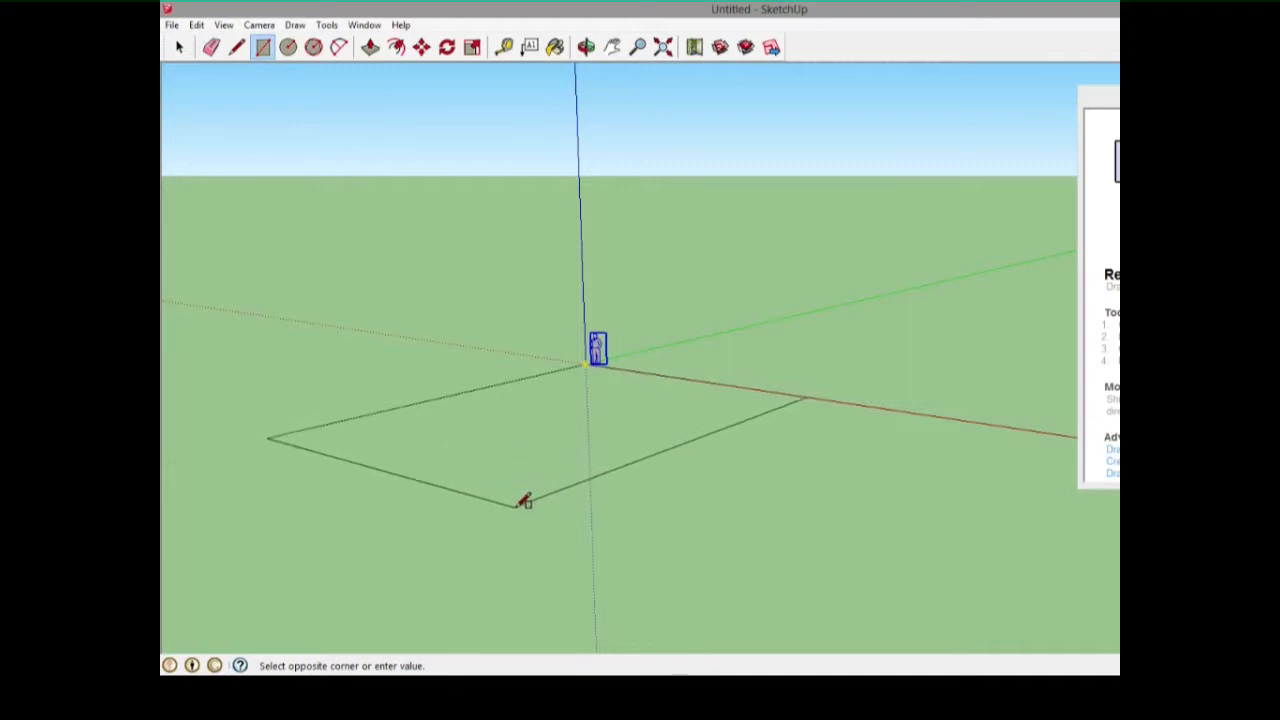
left_click(522, 512)
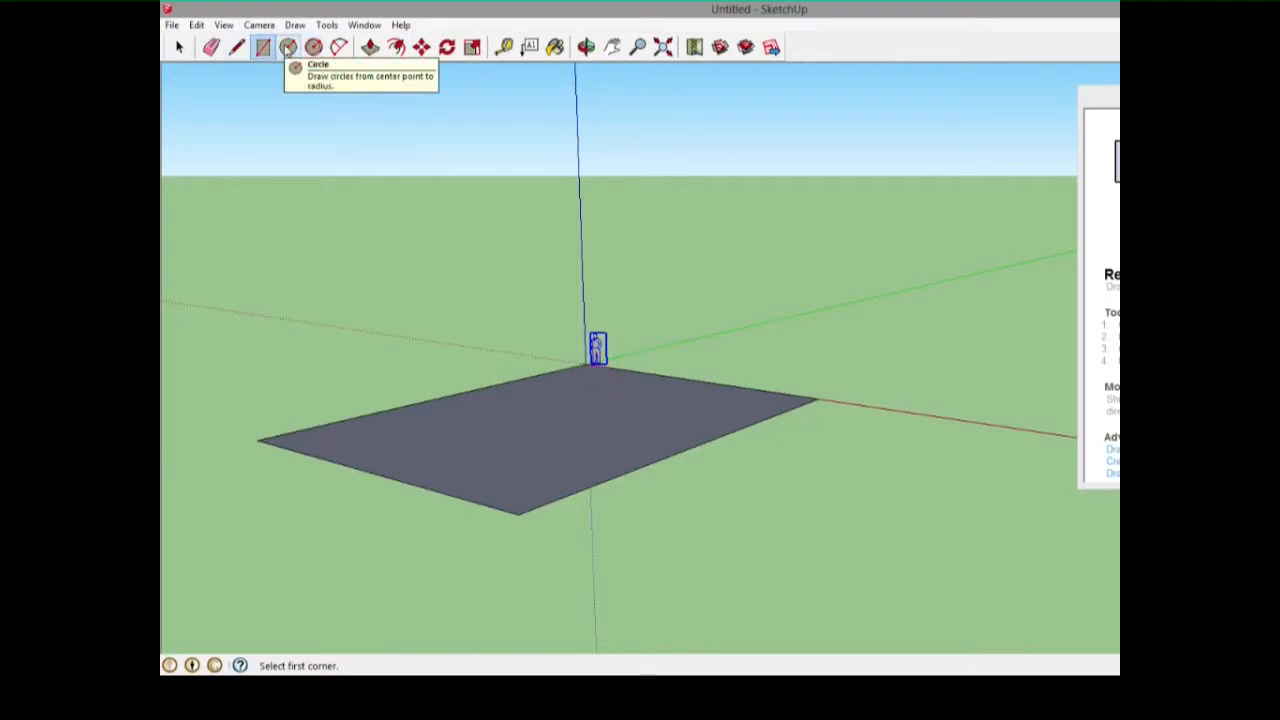
Step: Push/Pull the rectangular footprint upward into a box several times taller than the figure
left_click(372, 50)
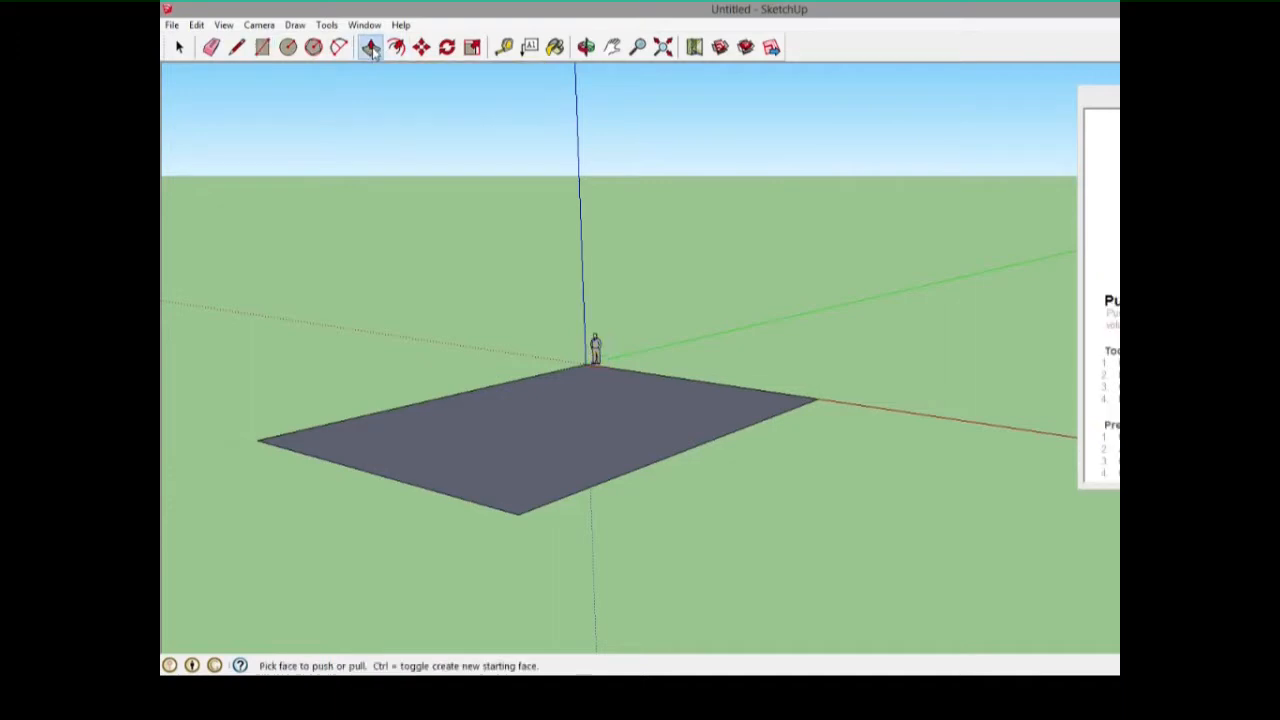
left_click(556, 438)
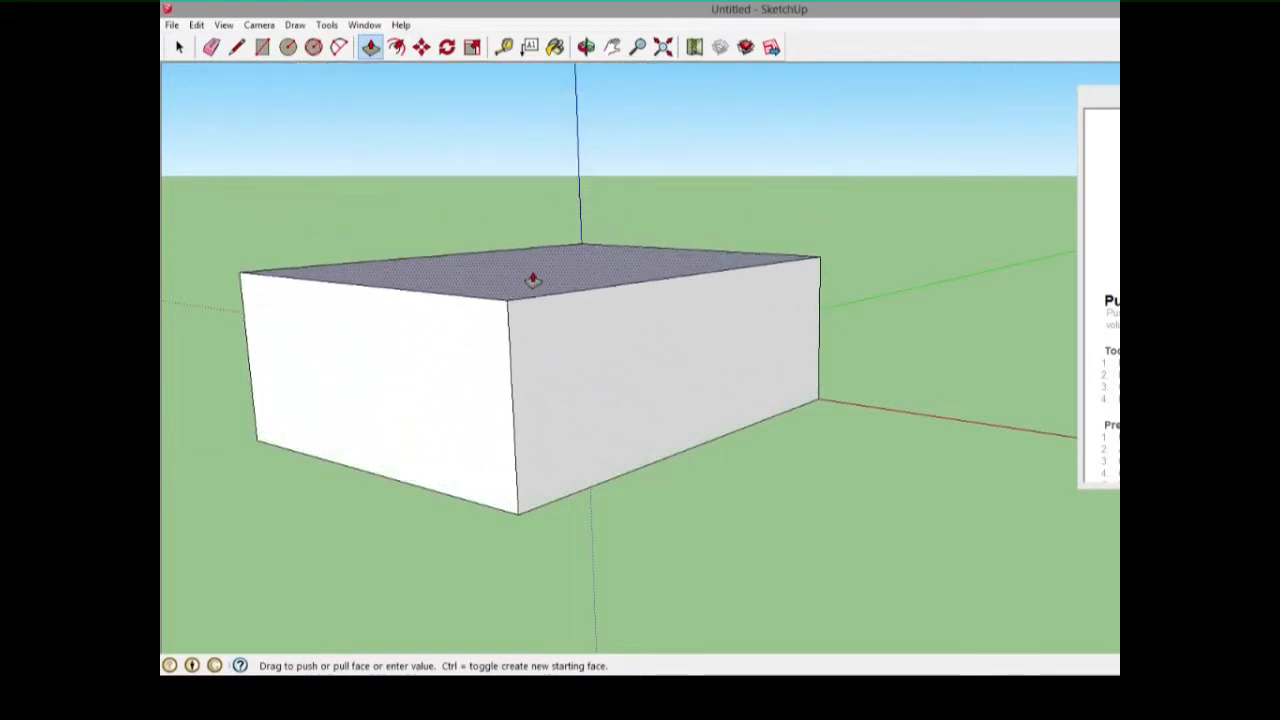
left_click(584, 291)
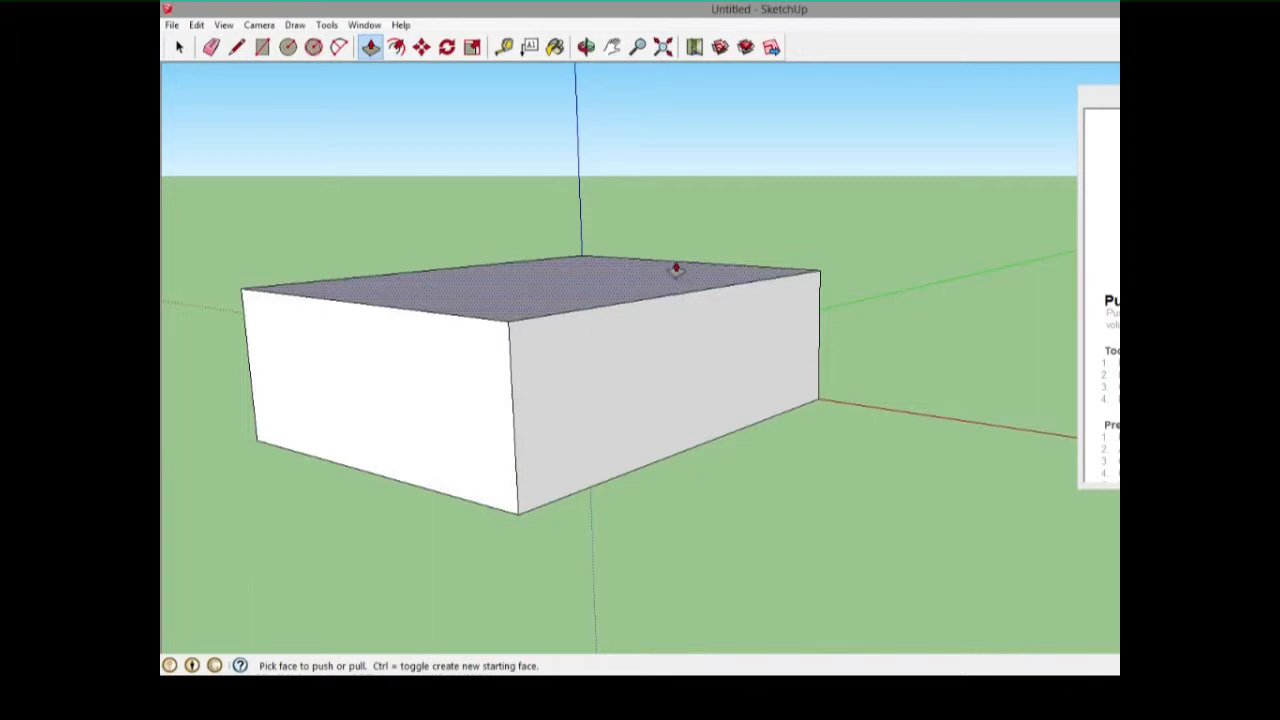
Step: Draw a line lengthwise across the box's top face, joining the midpoints of its two short edges
left_click(237, 47)
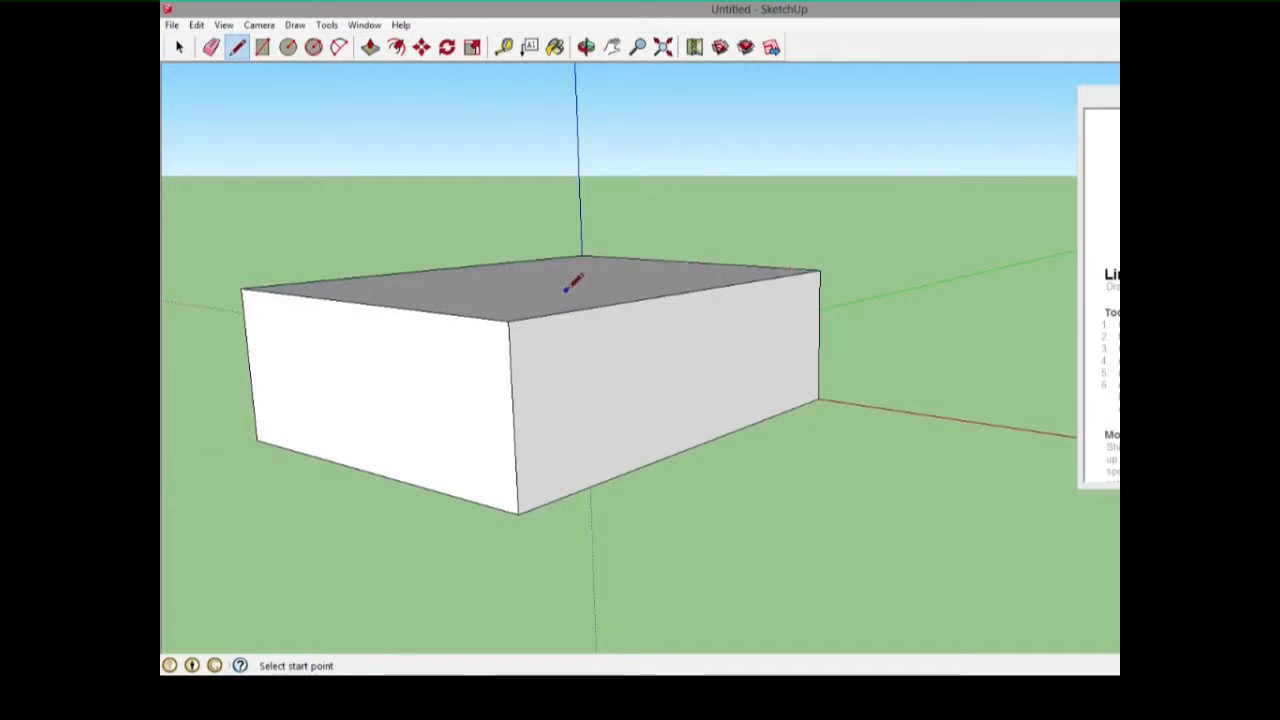
left_click(693, 260)
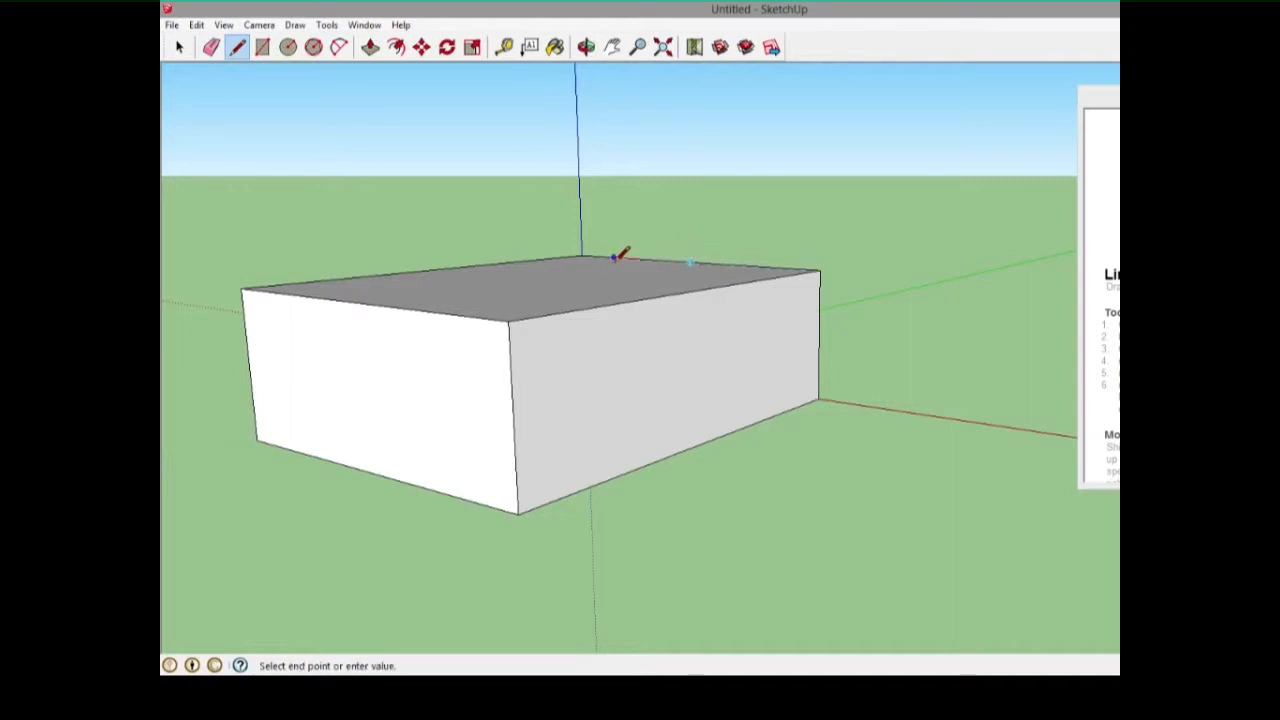
left_click(366, 303)
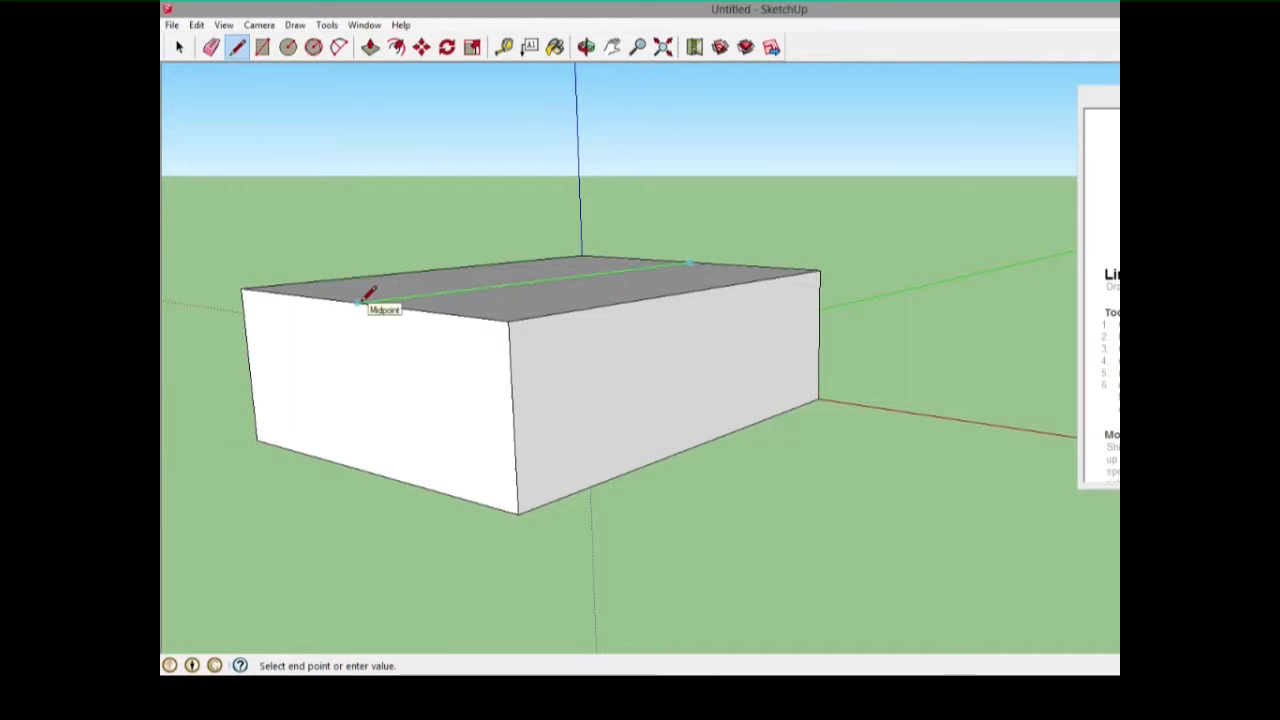
left_click(362, 301)
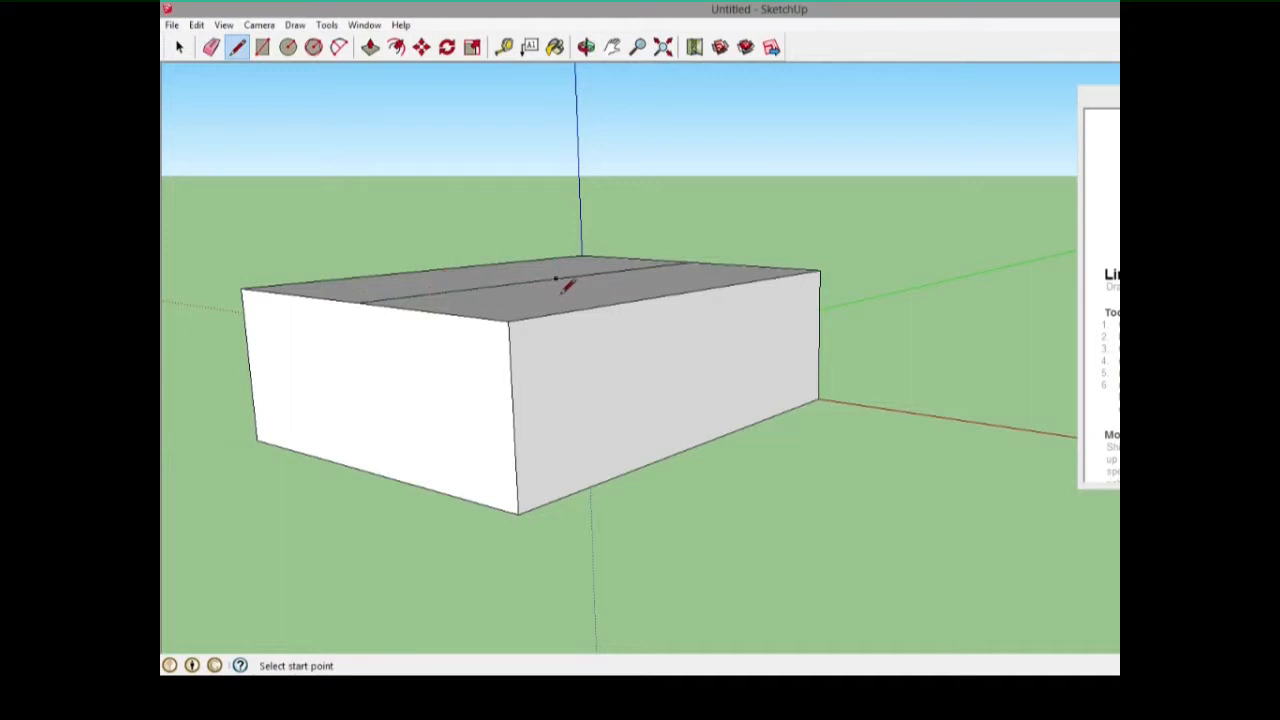
Step: Try Push/Pull on the front half of the divided top face to raise it, and undo the extrusion
left_click(370, 50)
left_click_drag(537, 294, 572, 178)
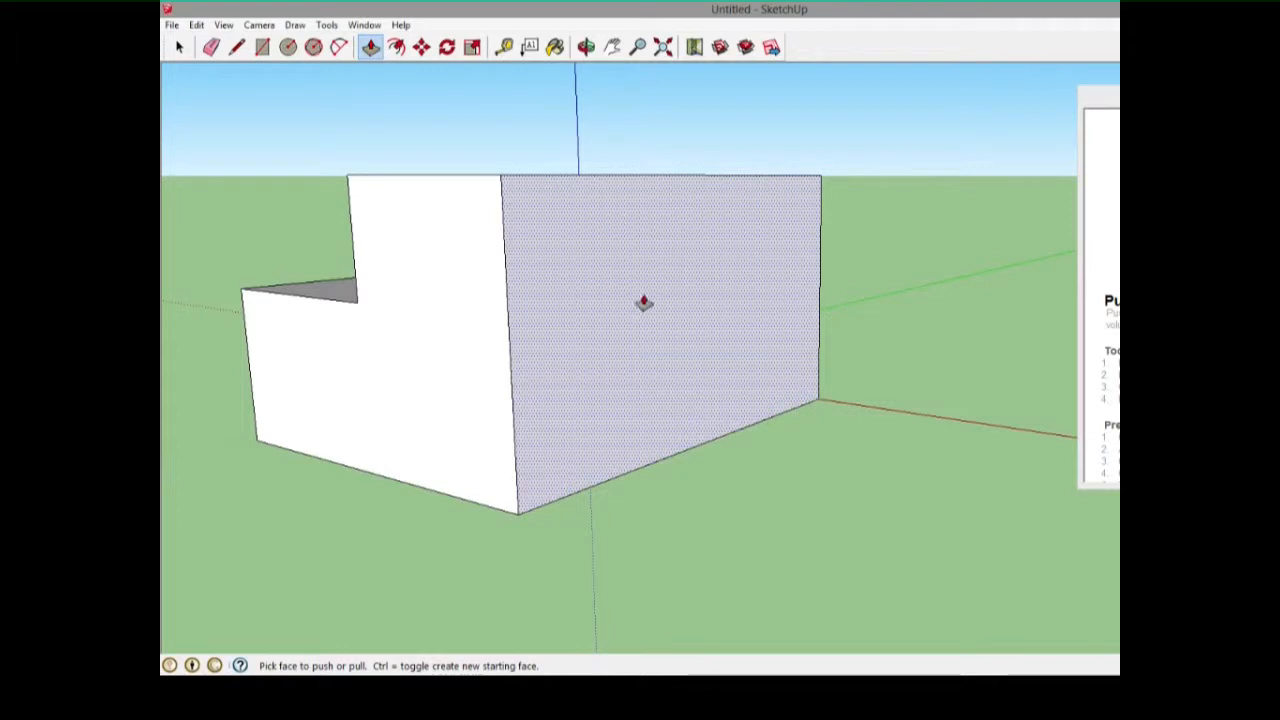
key("ctrl+z")
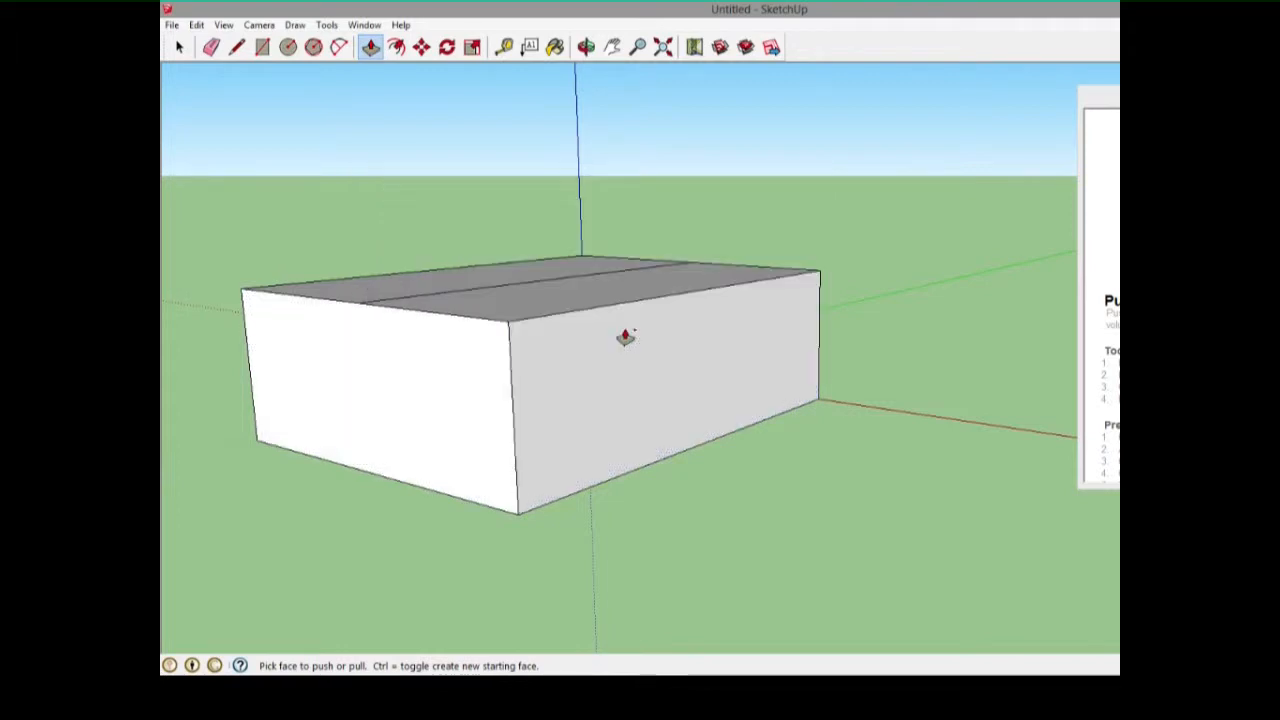
Step: Move the center line of the top face straight up to form a gable roof ridge
left_click(421, 47)
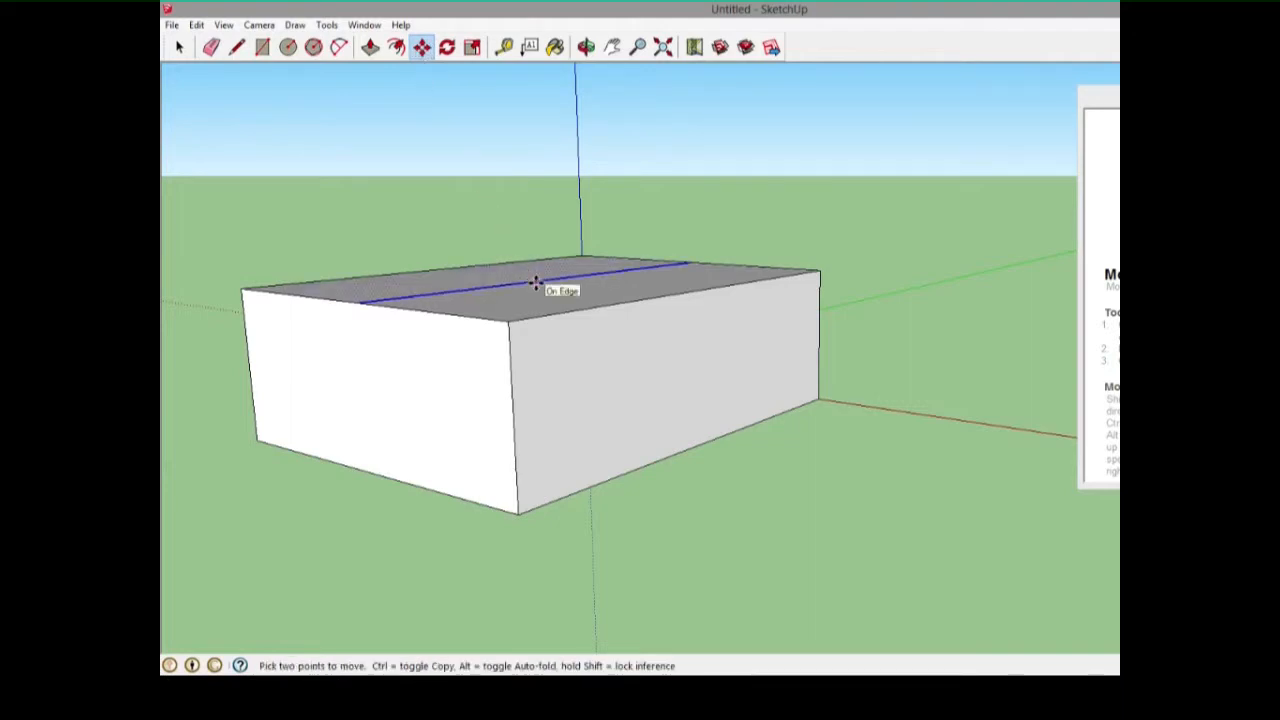
left_click_drag(536, 283, 534, 188)
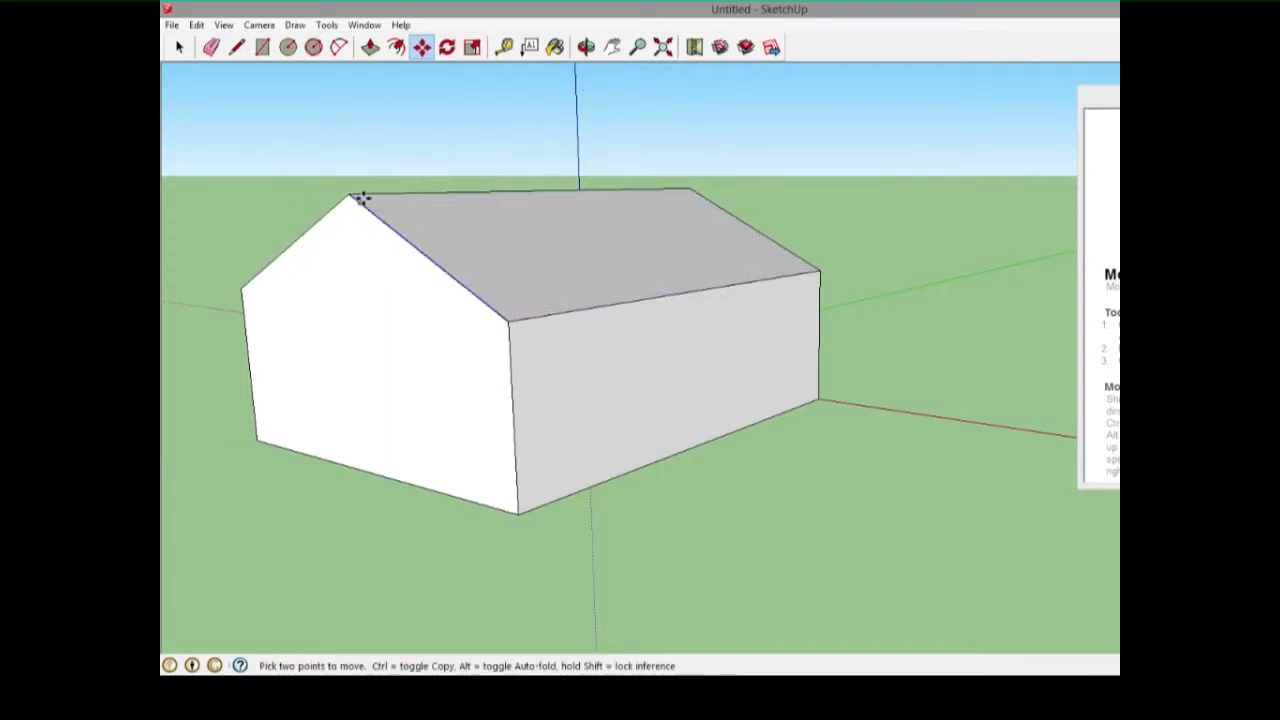
Step: Try moving the front roof slope sideways and the long front wall downward, undoing each move
left_click_drag(540, 251, 882, 300)
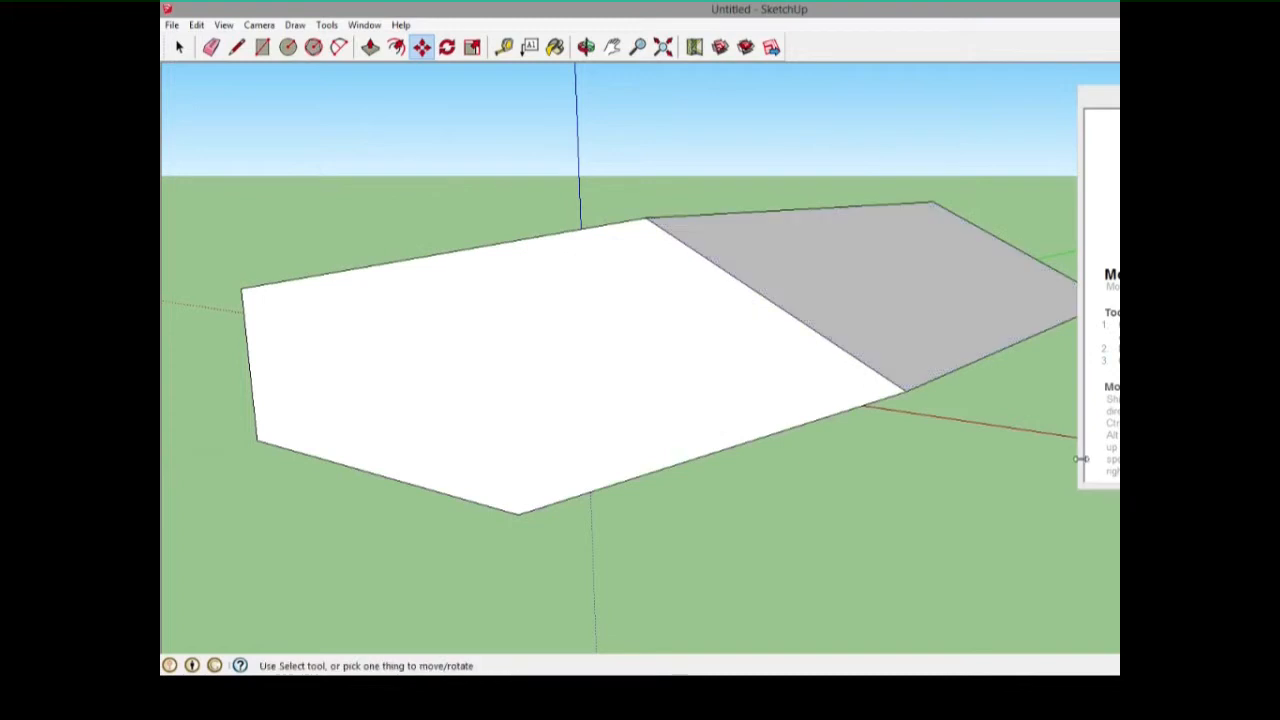
key("ctrl+z")
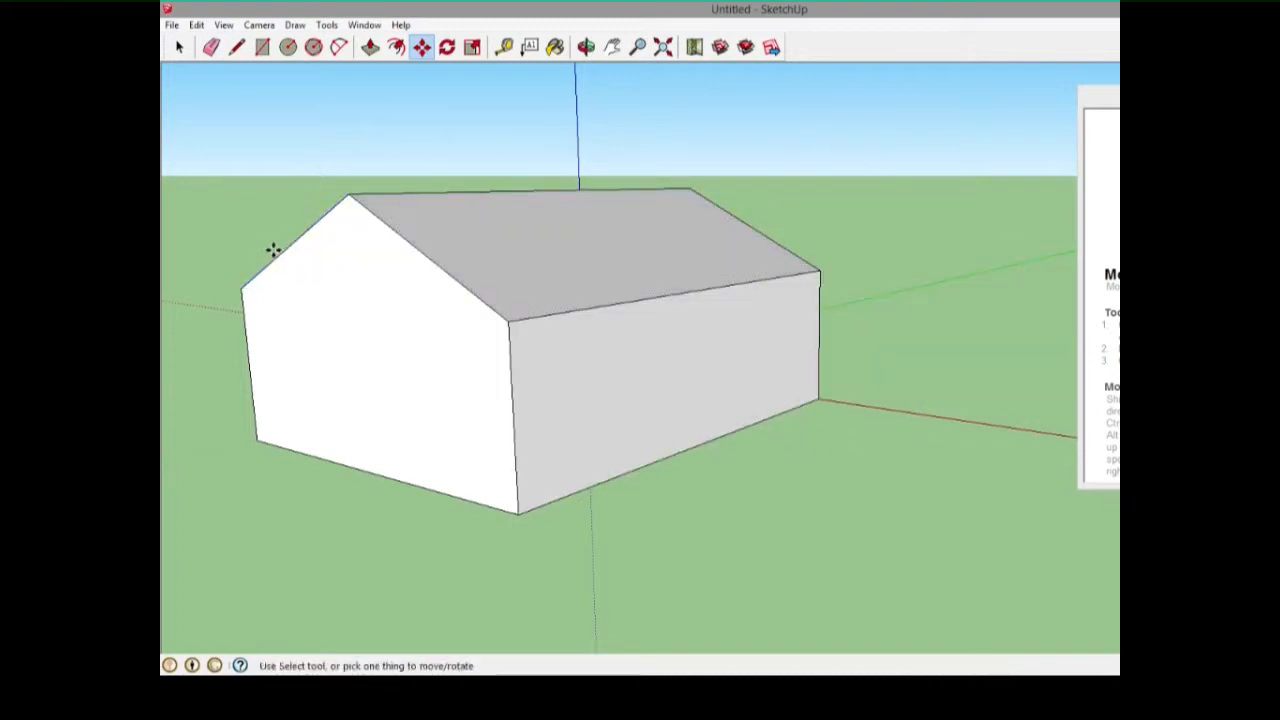
left_click_drag(601, 394, 634, 576)
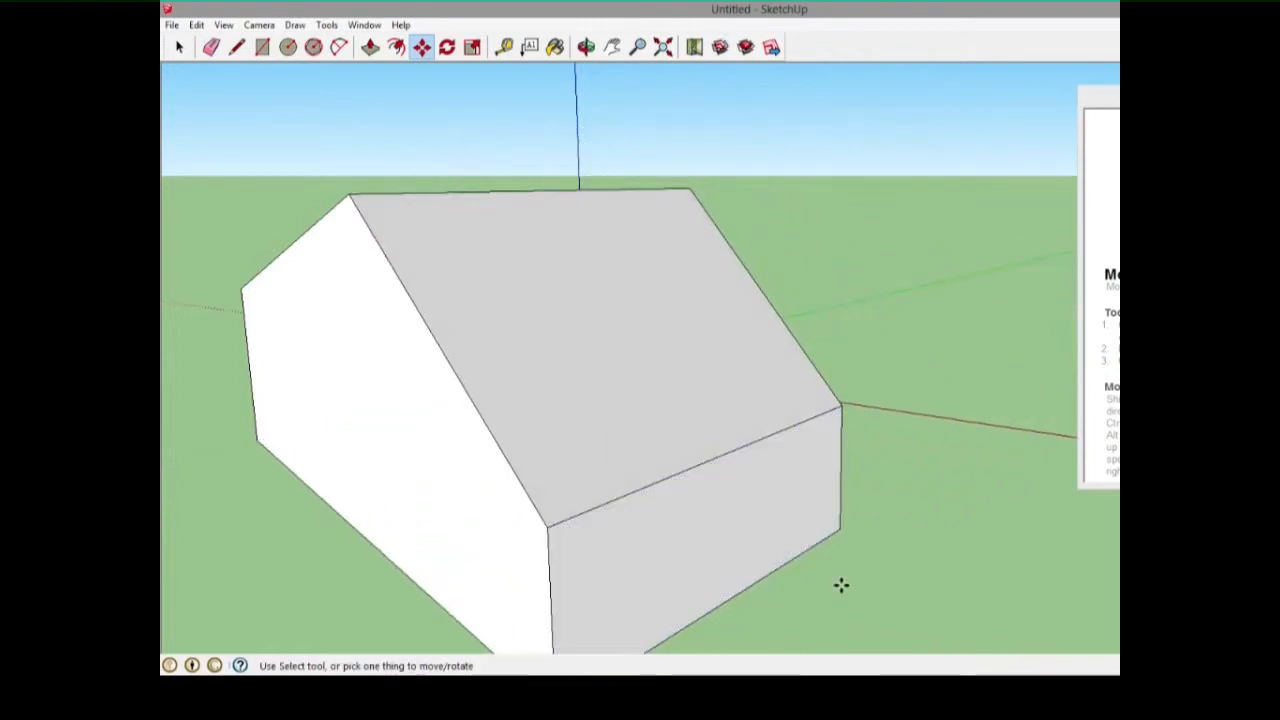
key("ctrl+z")
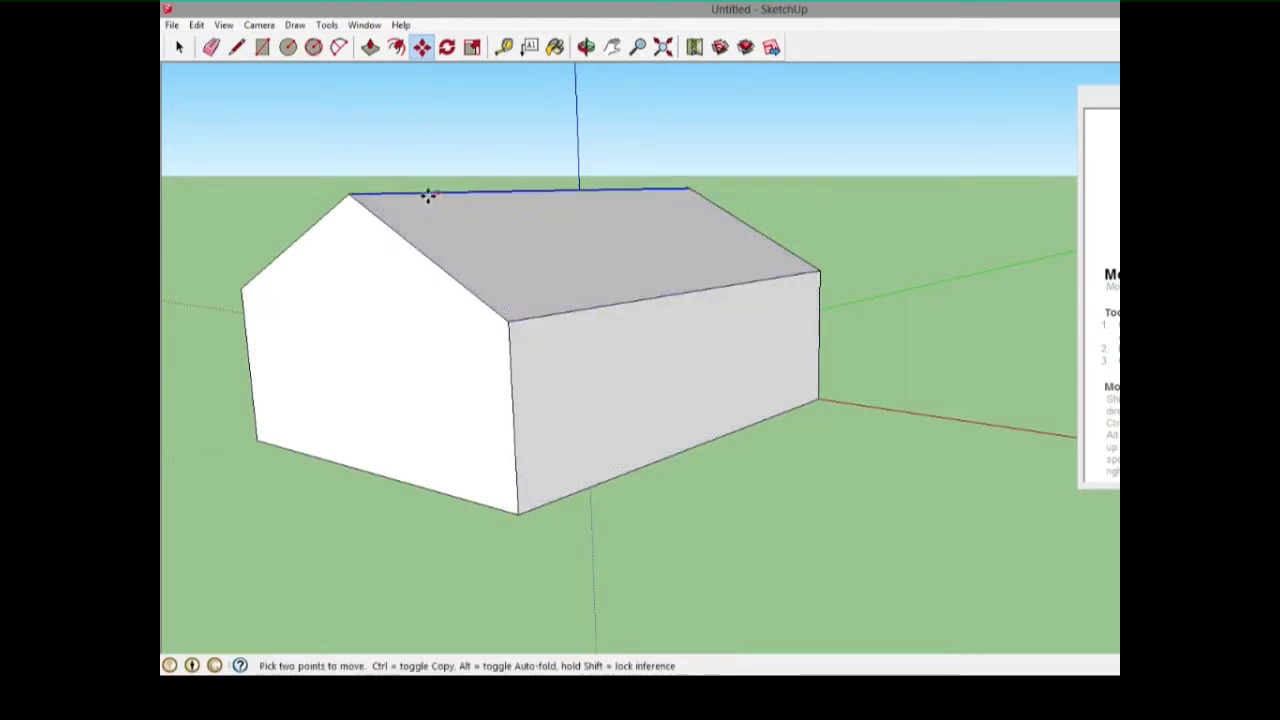
Step: Draw a door-sized rectangle at the base of the long front wall and another at the base of the gable wall
left_click(262, 47)
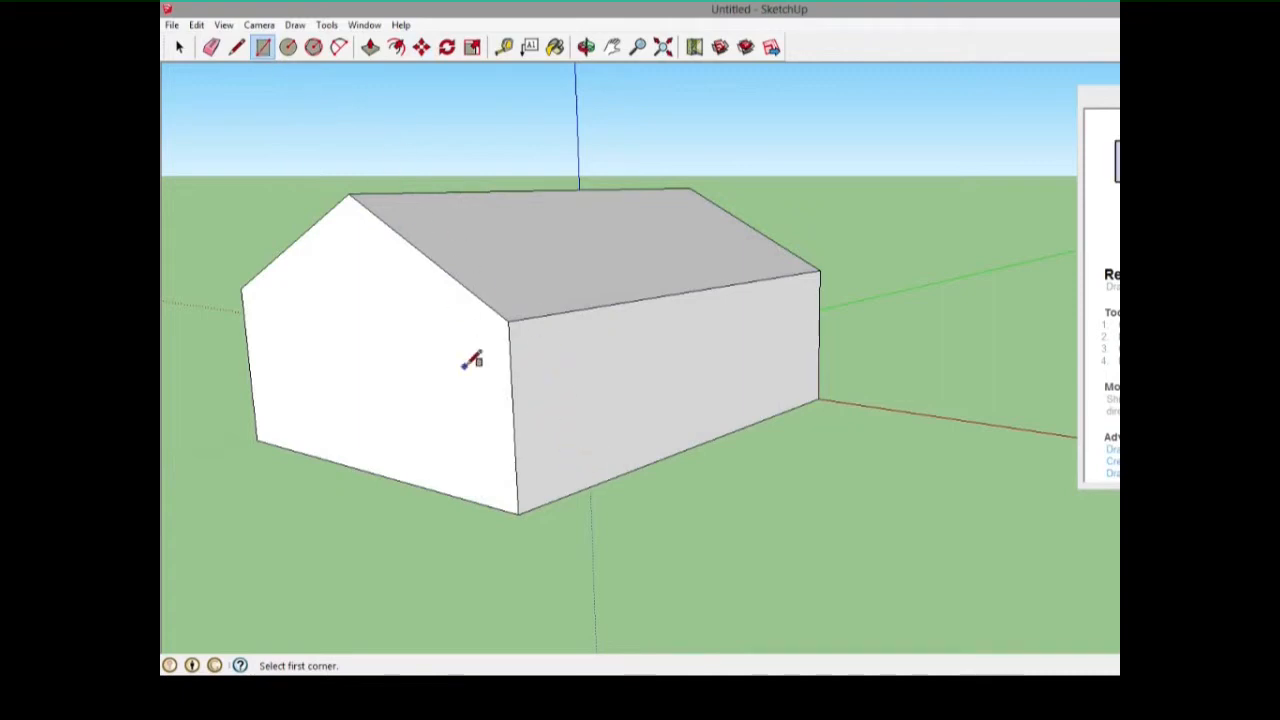
left_click(572, 492)
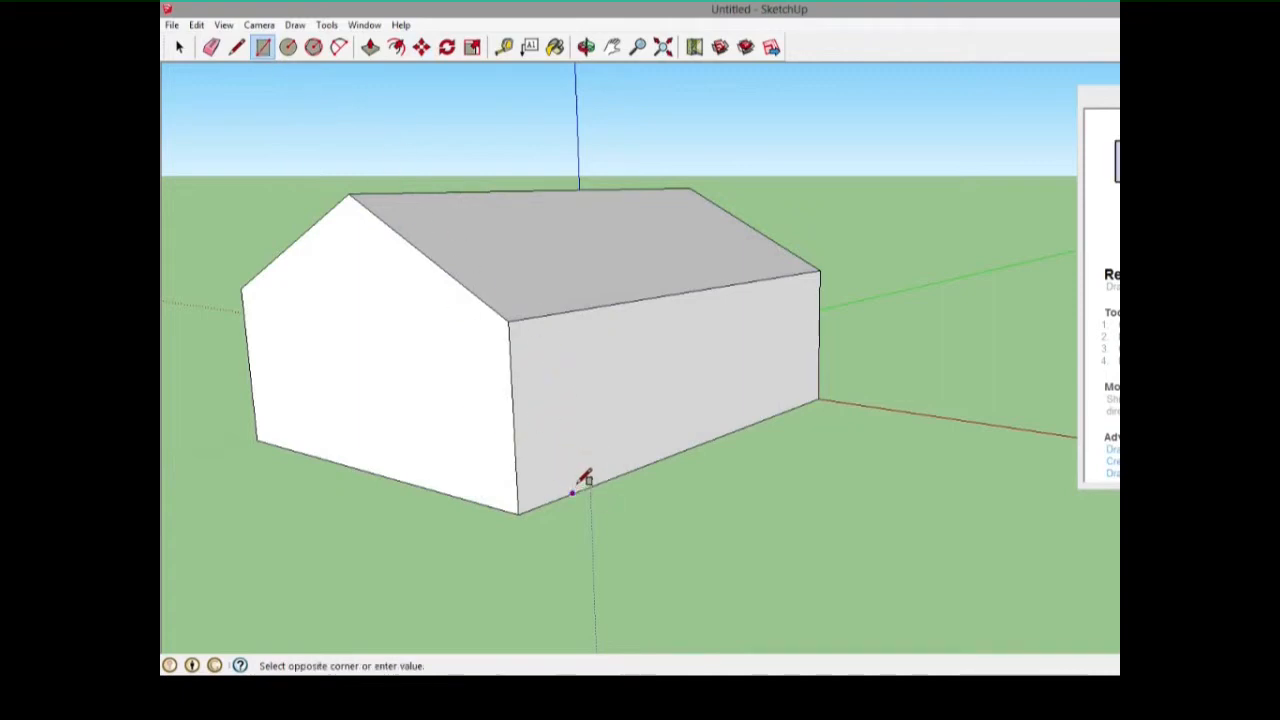
left_click(599, 425)
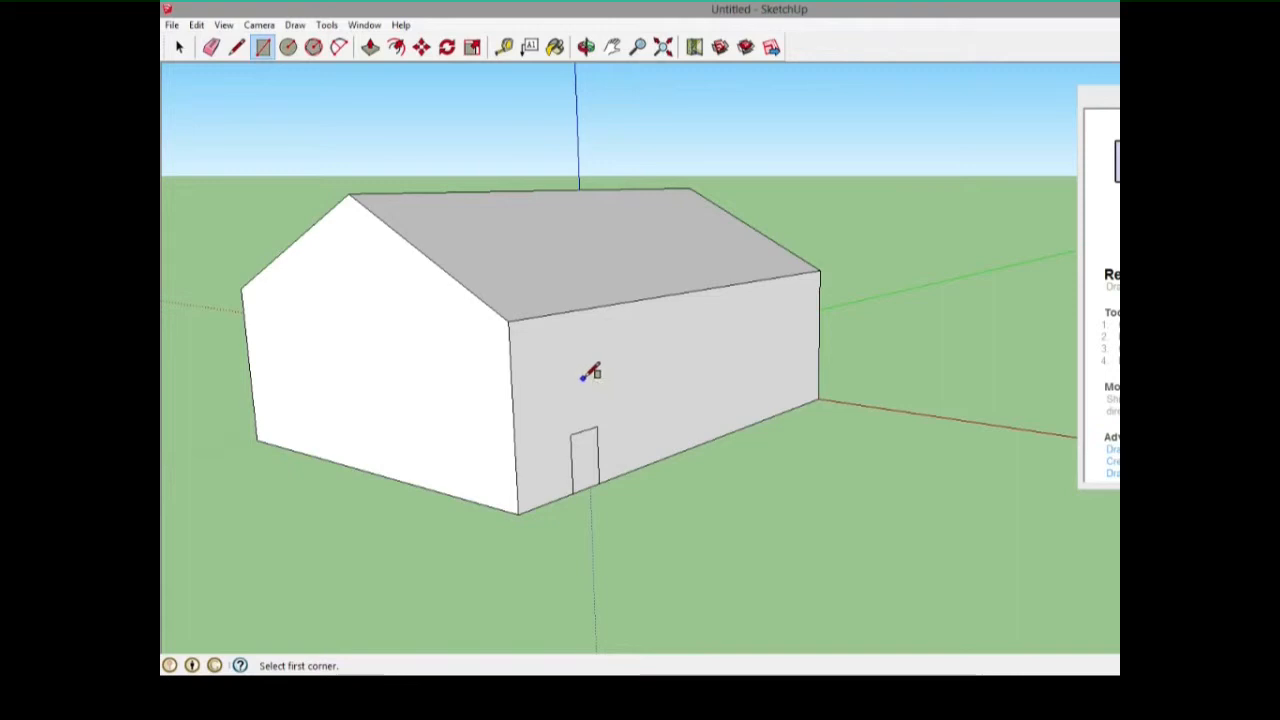
left_click(397, 479)
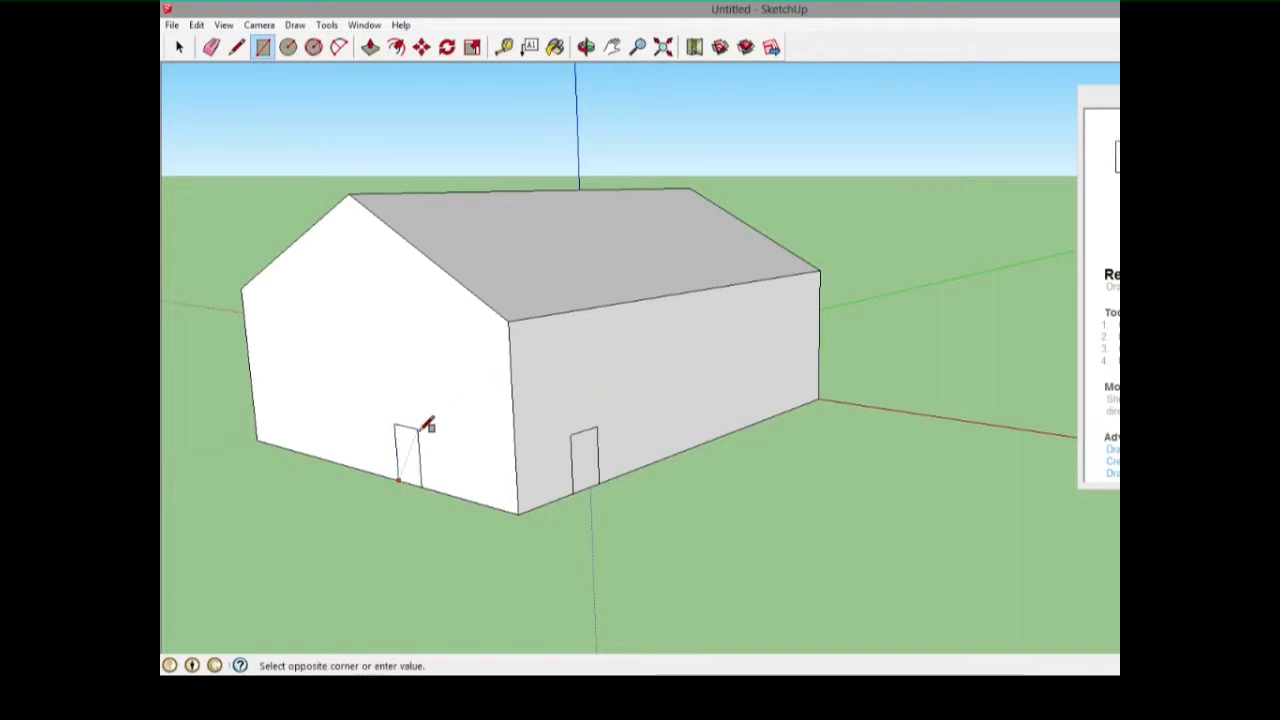
left_click(419, 428)
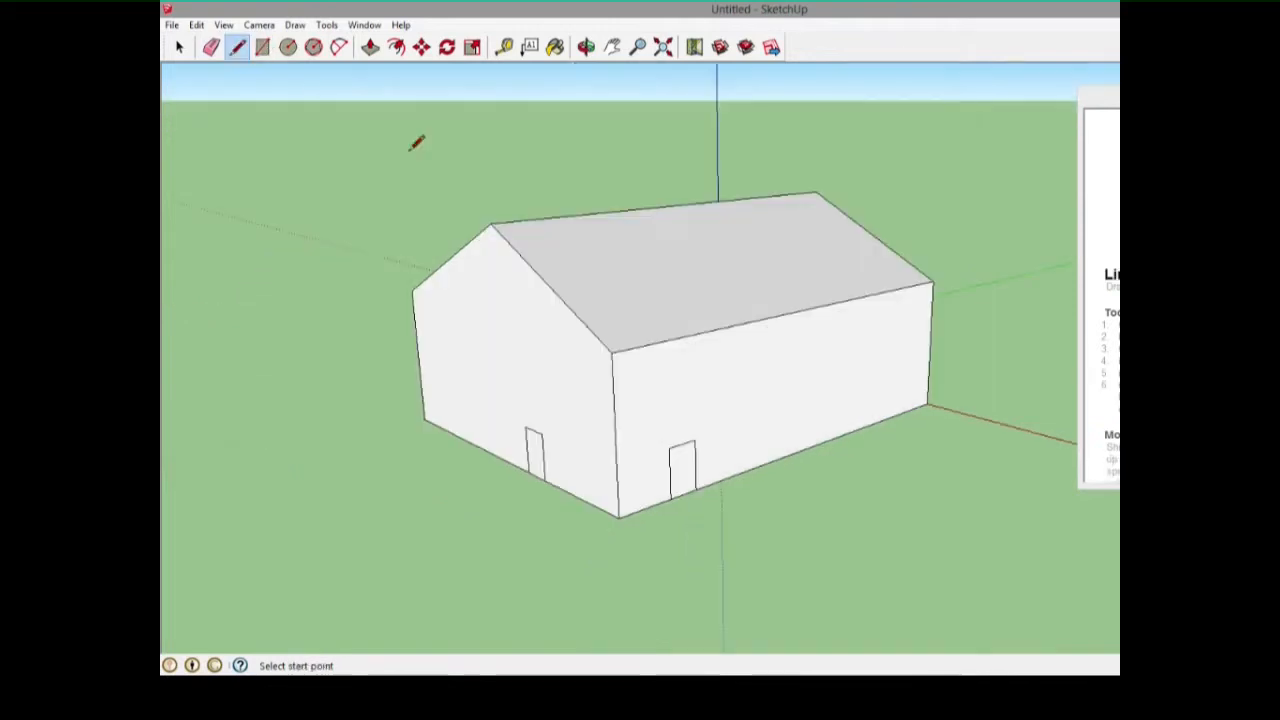
Step: Draw two horizontal lines across the lower part of the long front wall to mark the window tops and sills
left_click(616, 453)
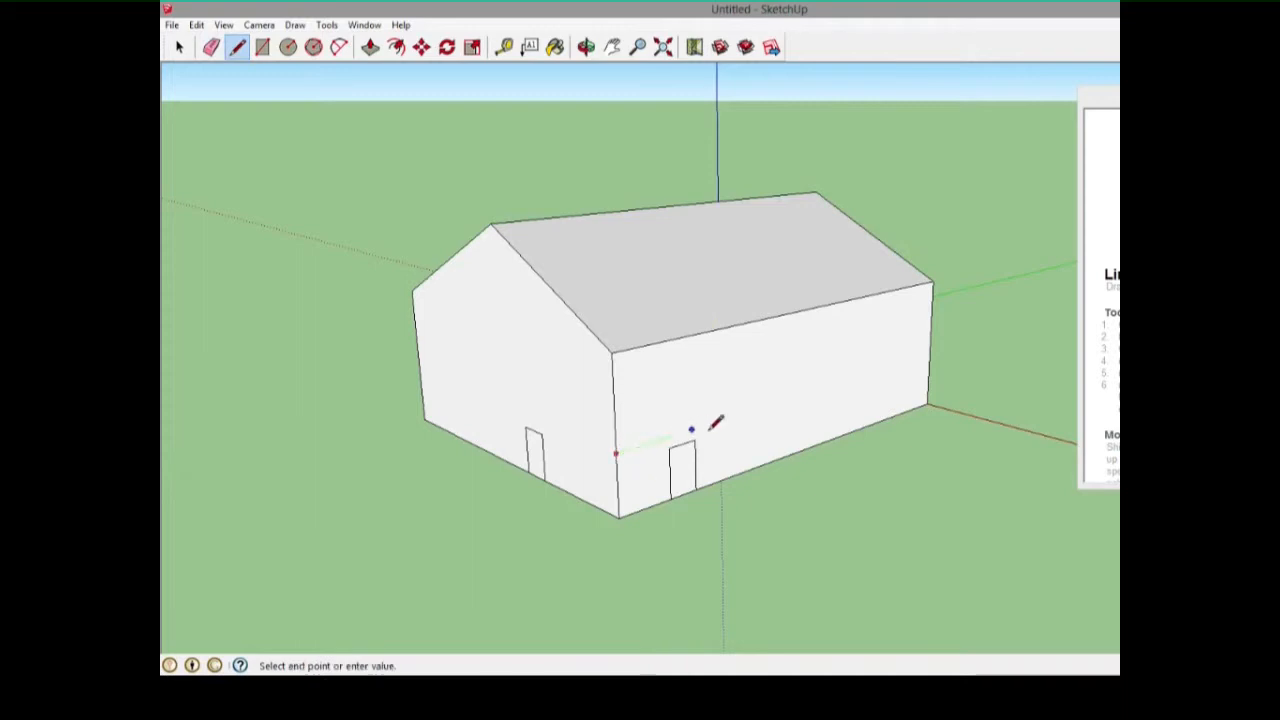
left_click(933, 353)
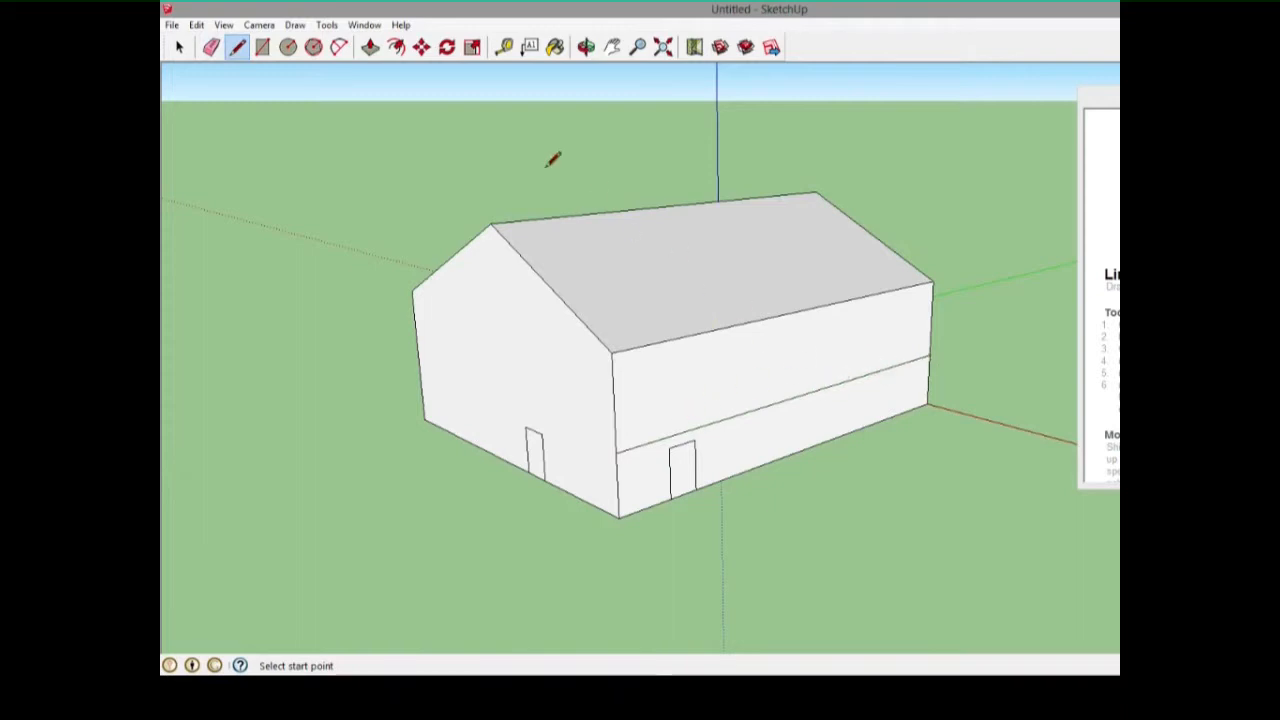
left_click(262, 47)
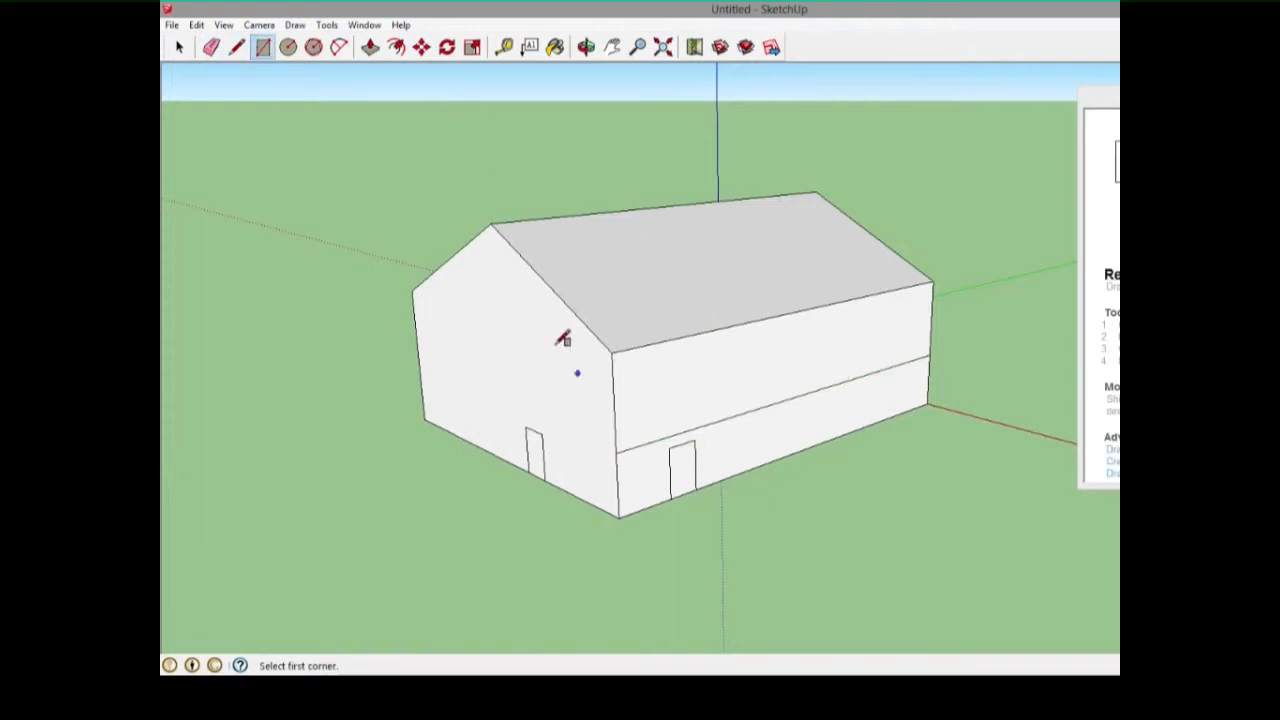
left_click(241, 55)
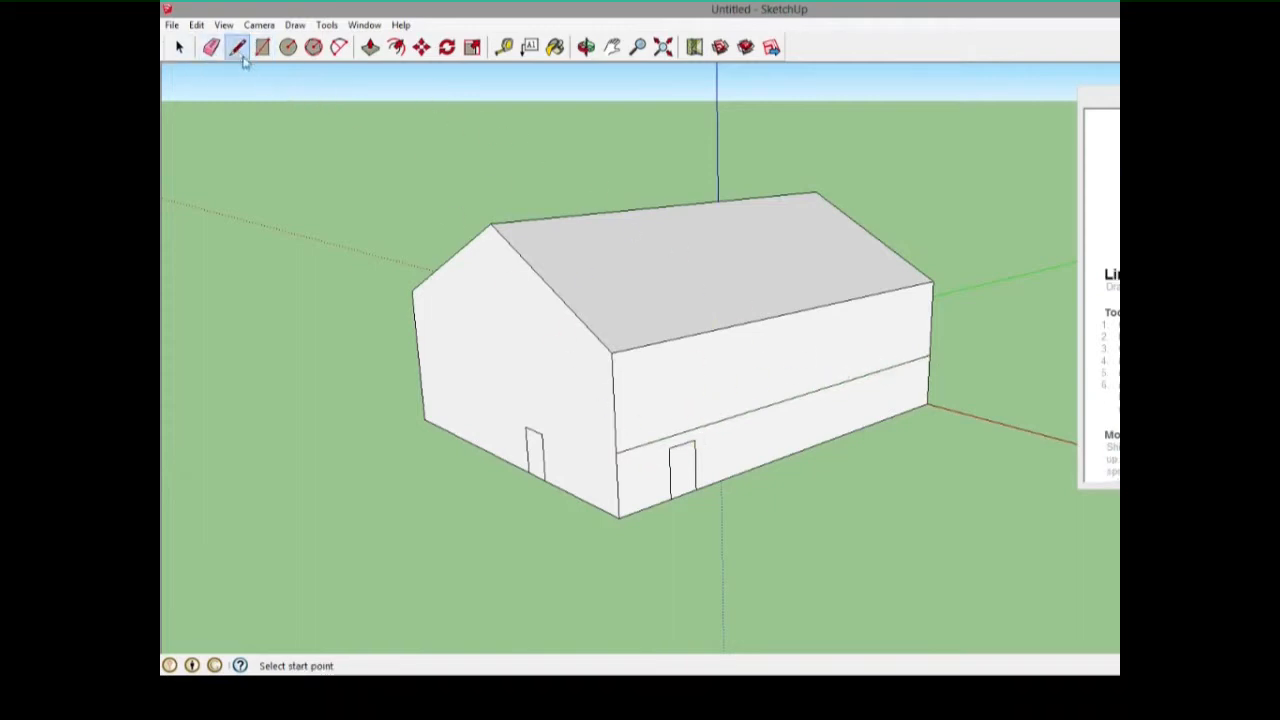
left_click(618, 486)
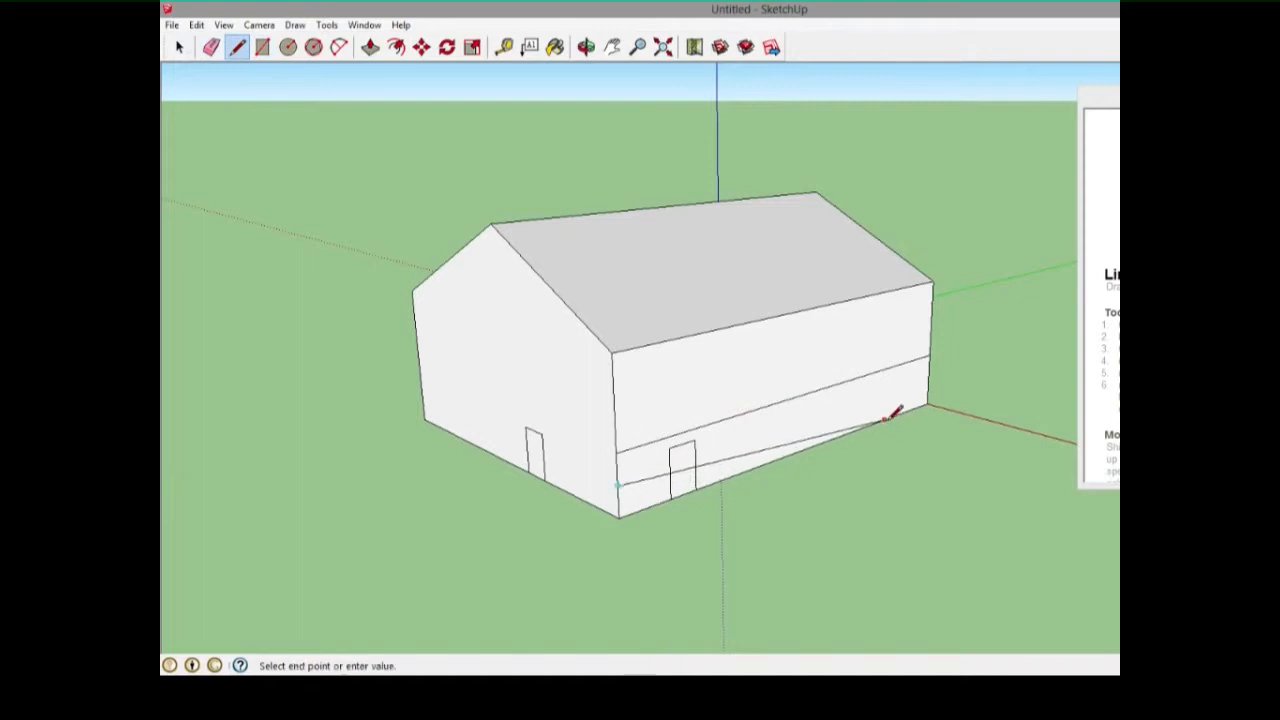
left_click(929, 380)
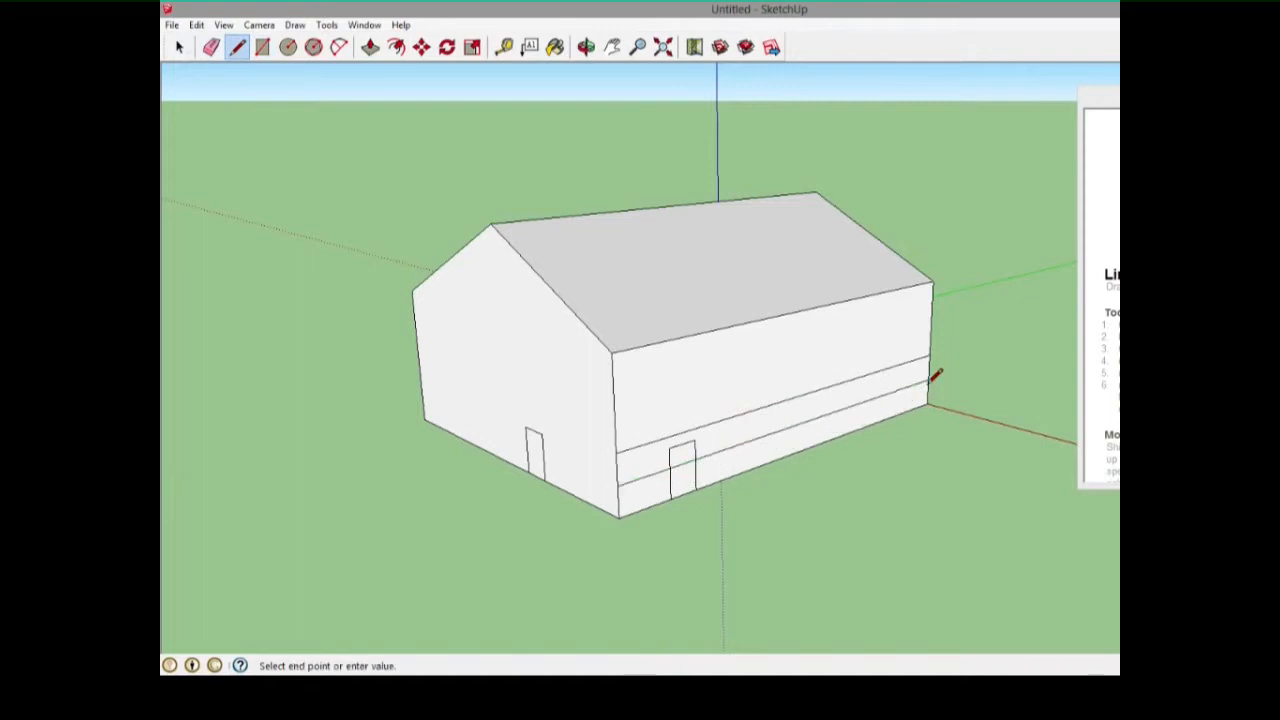
Step: Draw four window rectangles between the horizontal lines on the long front wall, and three between matching lines on the gable wall
left_click(262, 47)
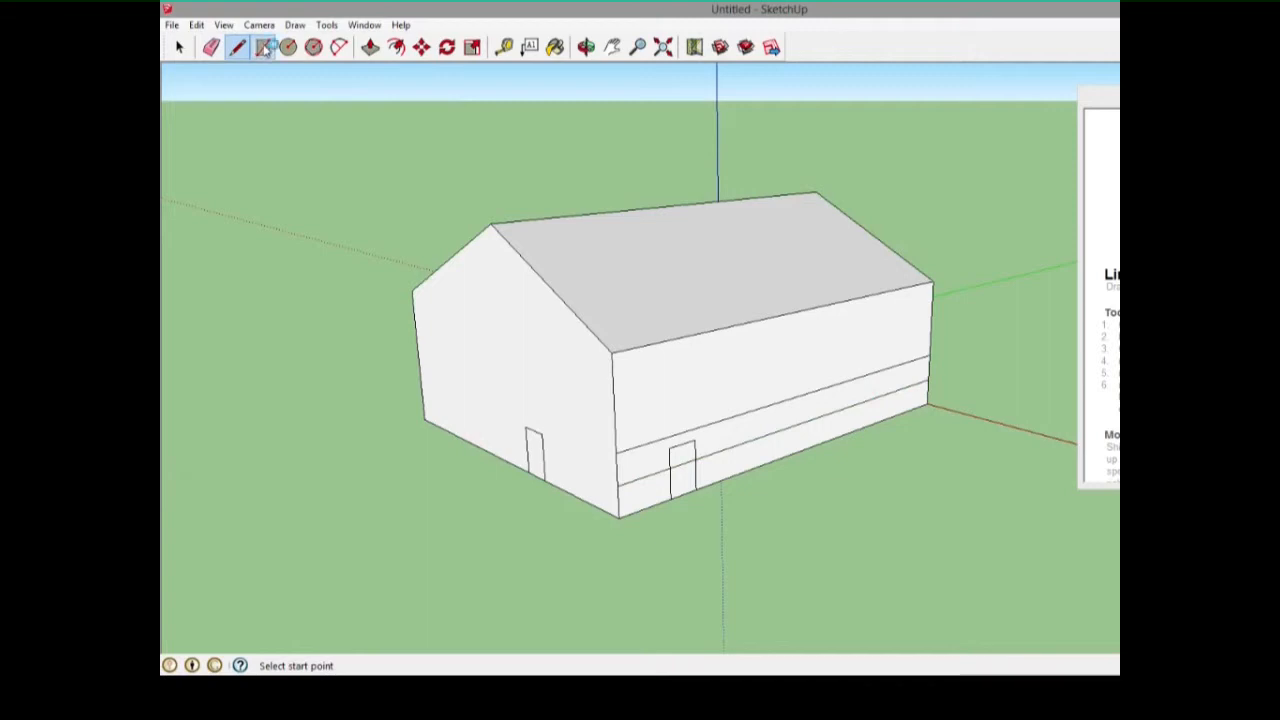
left_click(721, 421)
left_click(744, 442)
left_click(788, 401)
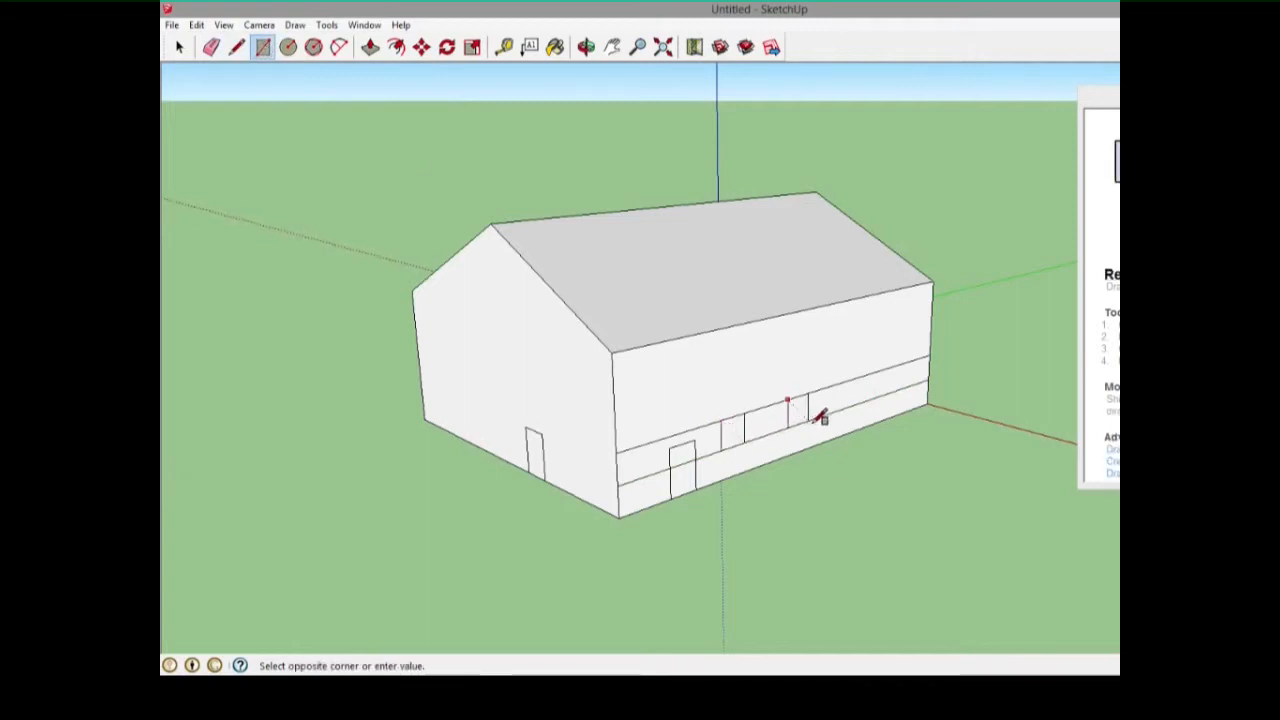
left_click(809, 420)
left_click(850, 379)
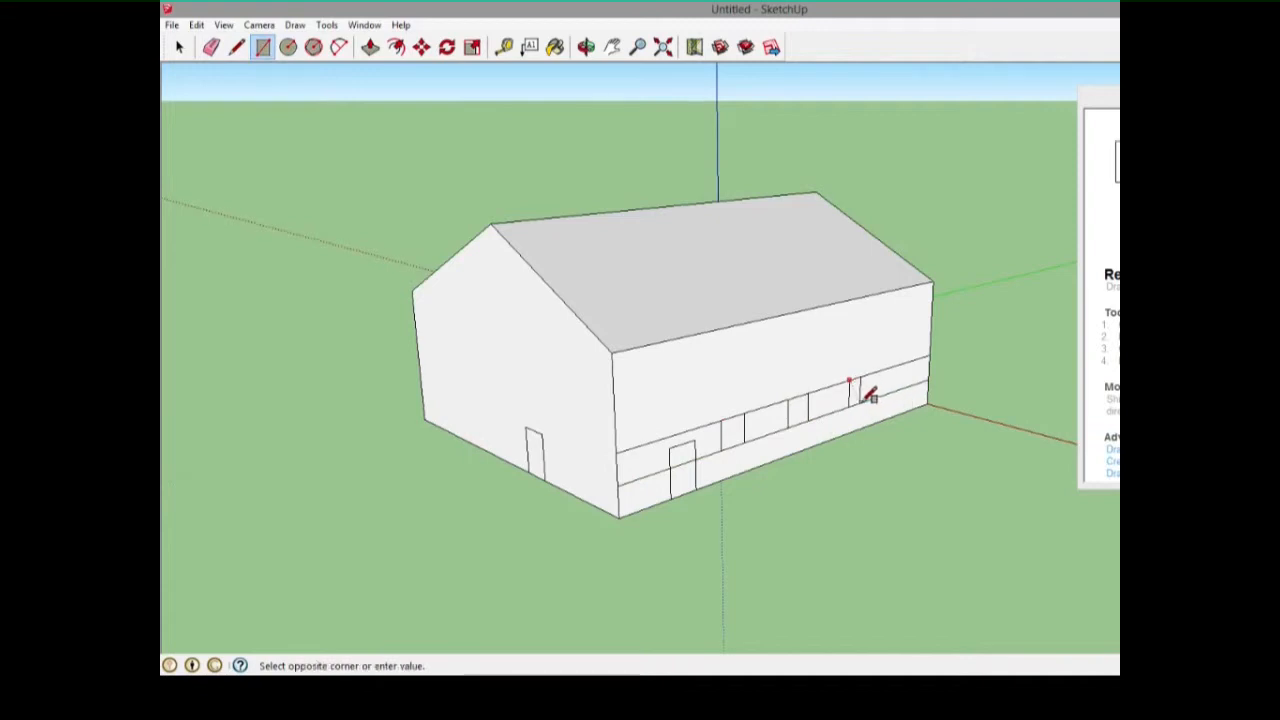
left_click(872, 400)
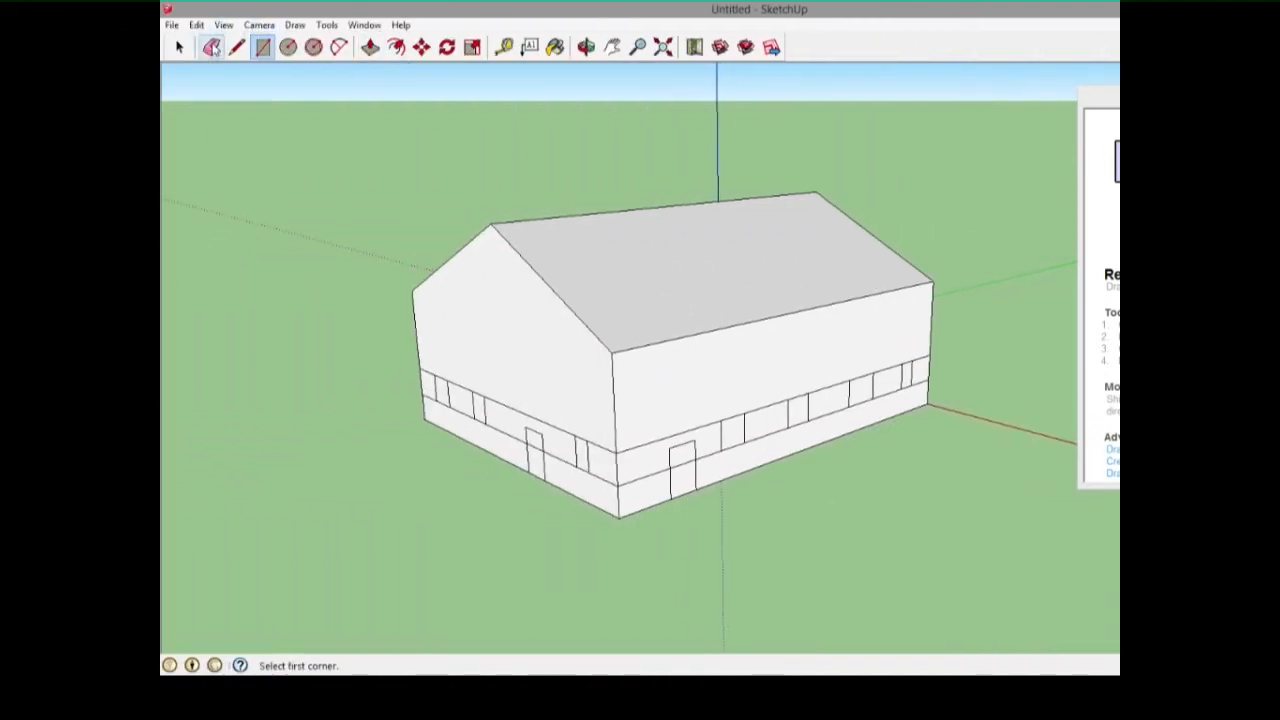
Step: Erase the horizontal line segments between the openings on both walls, keeping only the window and door outlines
left_click(212, 48)
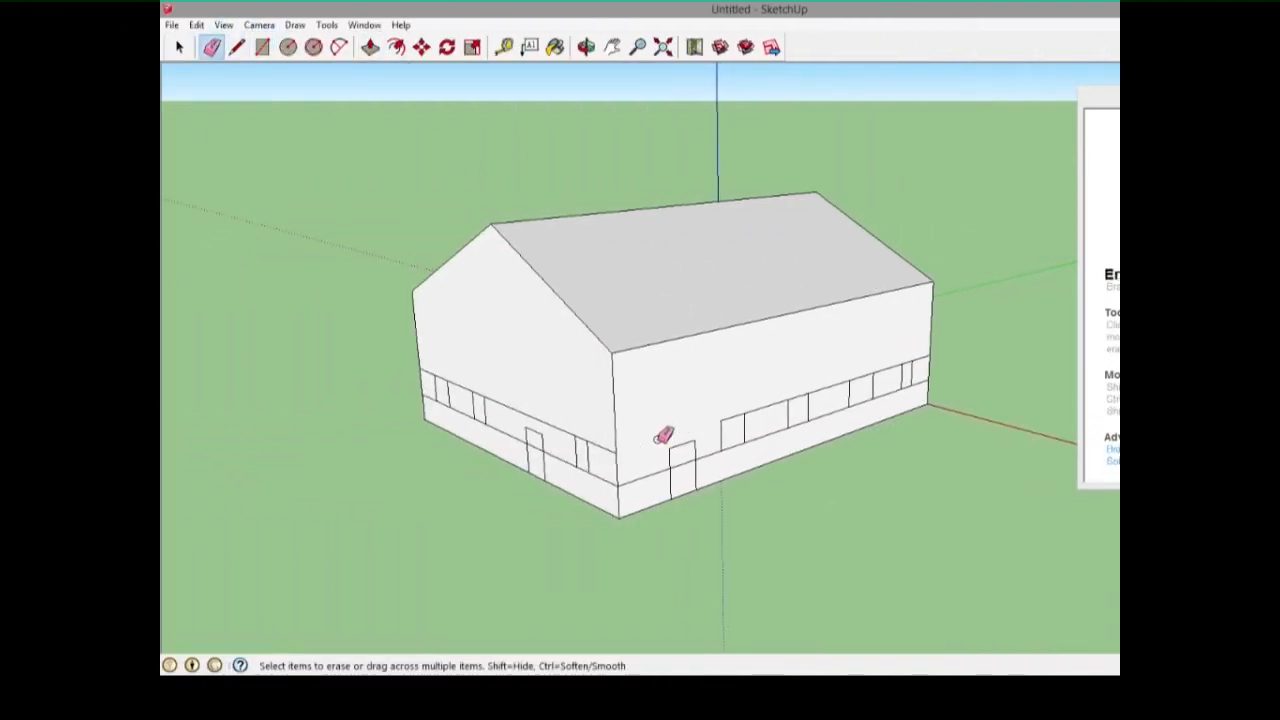
left_click(762, 408)
left_click_drag(833, 384, 923, 360)
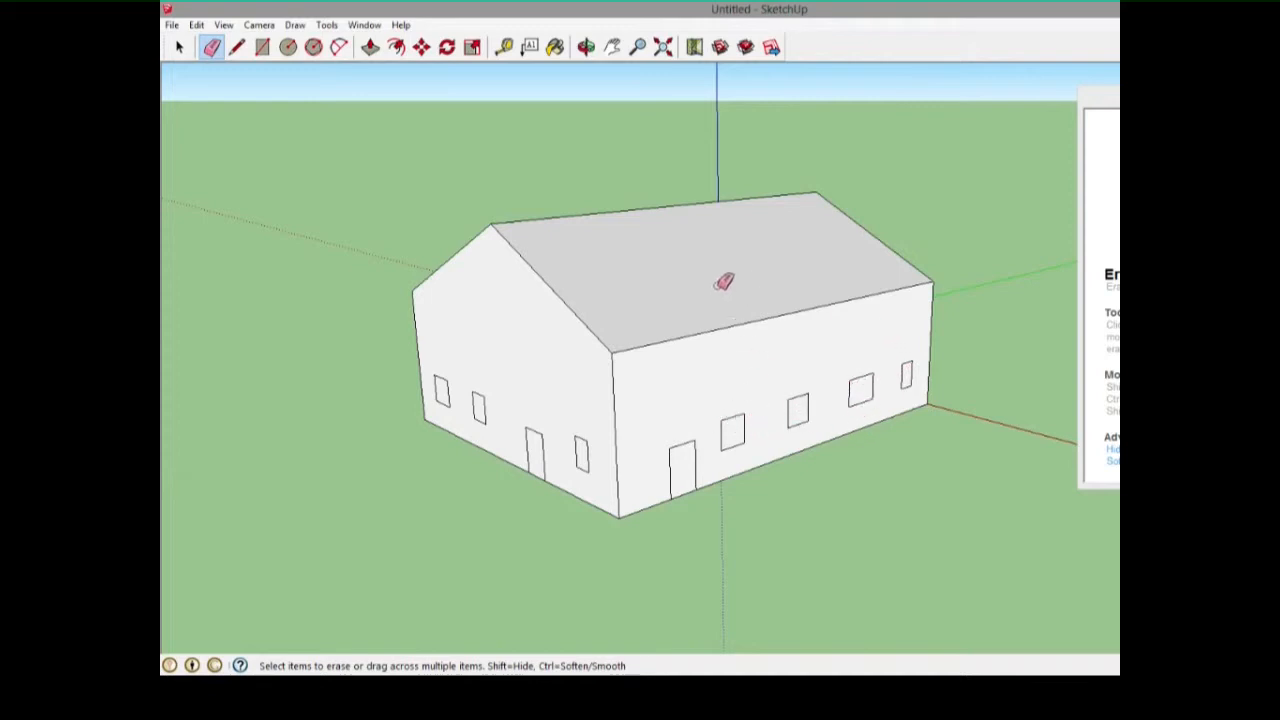
Step: Push the door and window faces on the long front wall slightly inward with Push/Pull
left_click(370, 47)
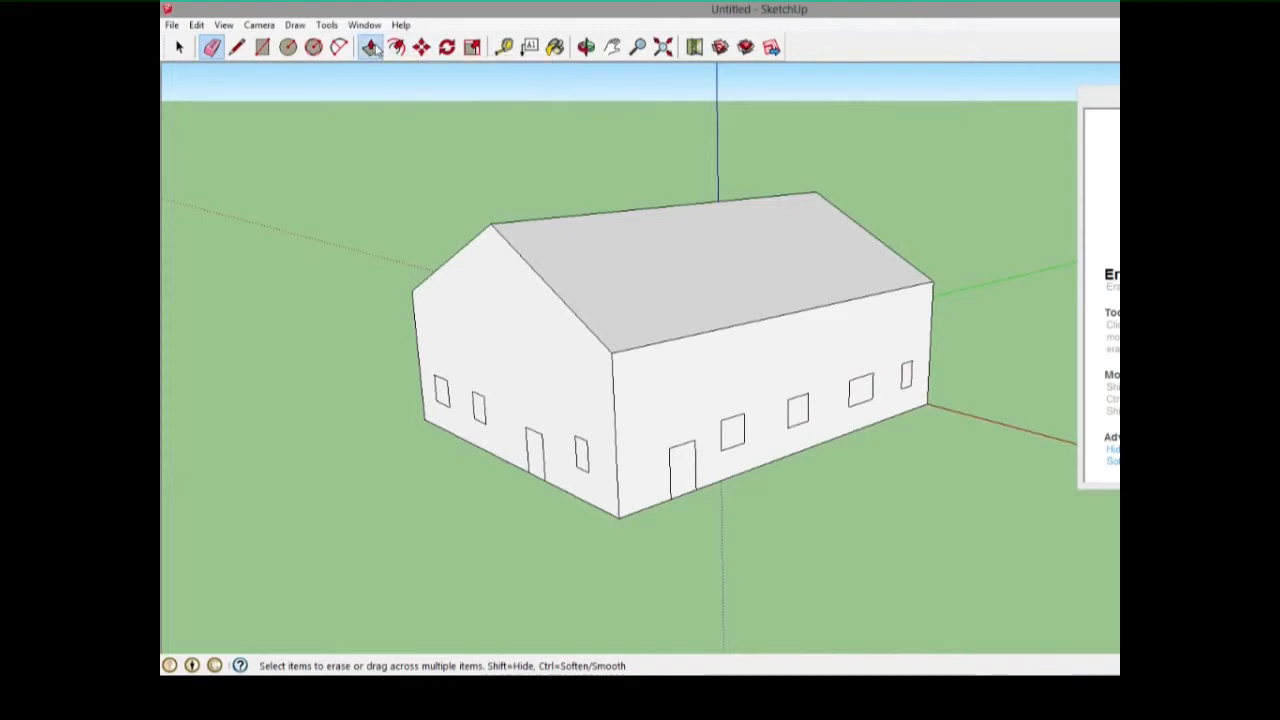
left_click(682, 472)
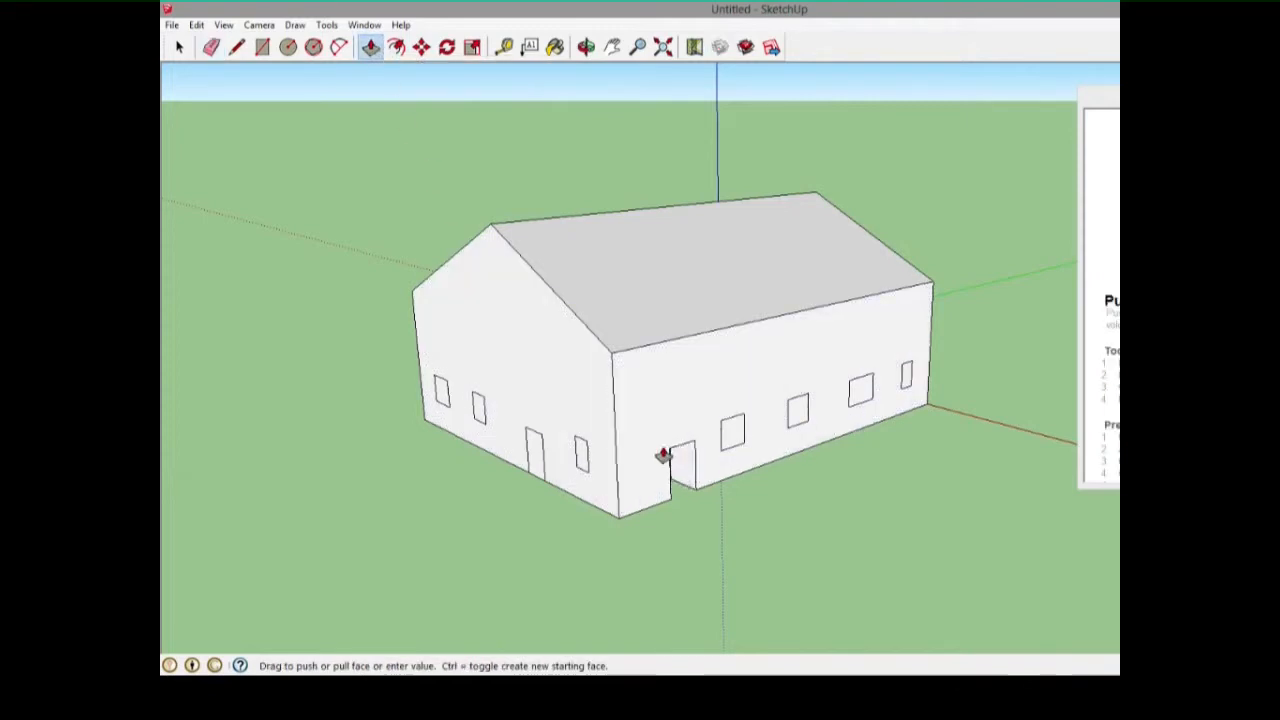
left_click(663, 456)
left_click(729, 434)
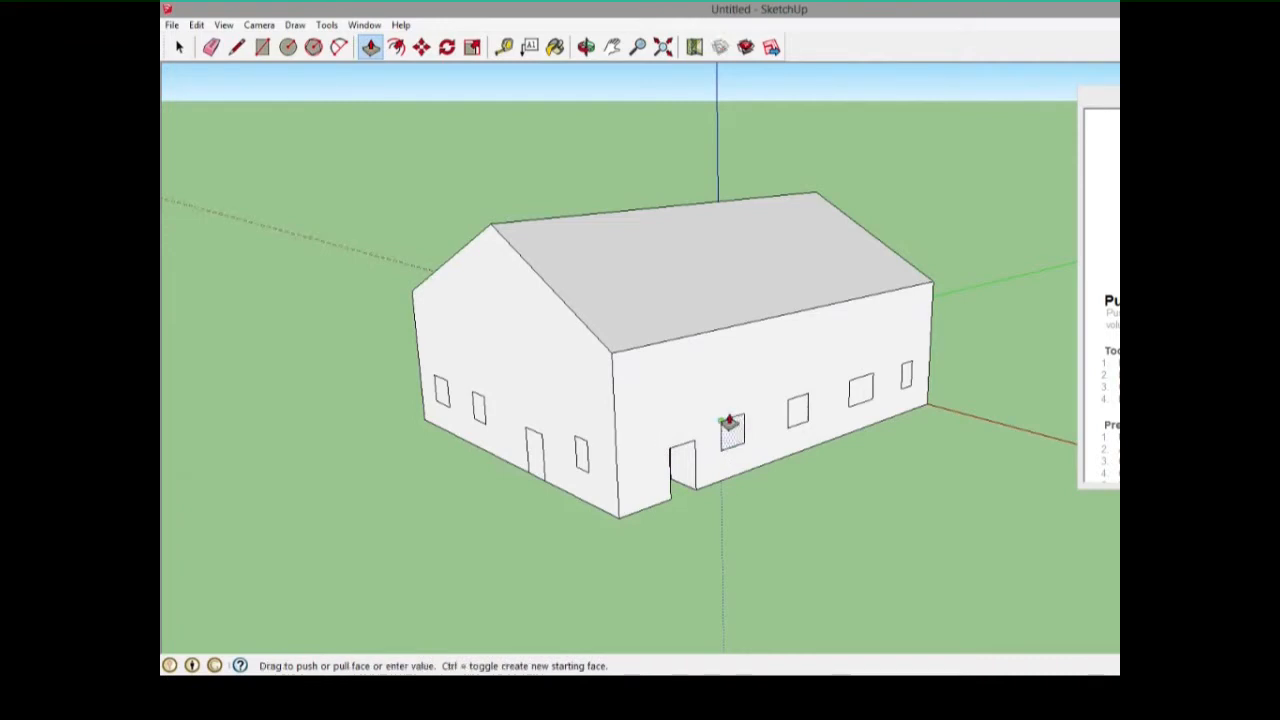
left_click(731, 430)
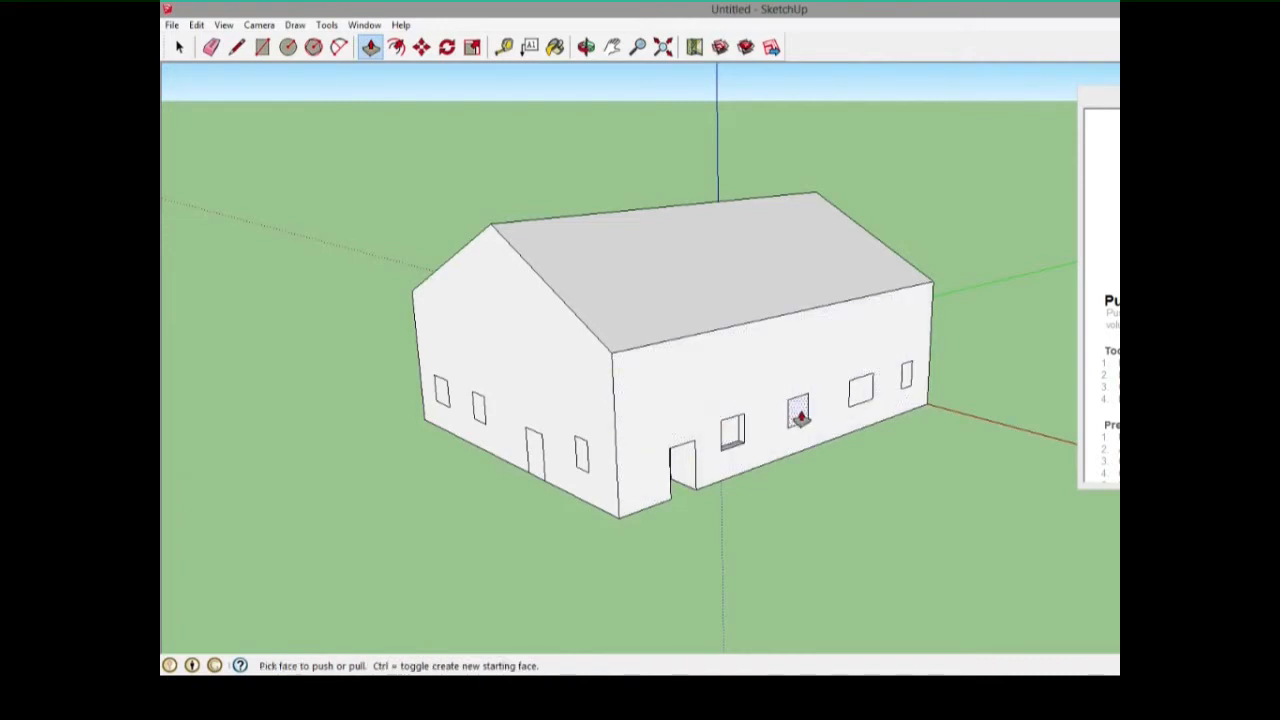
left_click(799, 408)
left_click(797, 408)
Step: Push the door face on the gable wall slightly inward with Push/Pull
middle_click_drag(797, 408, 340, 138)
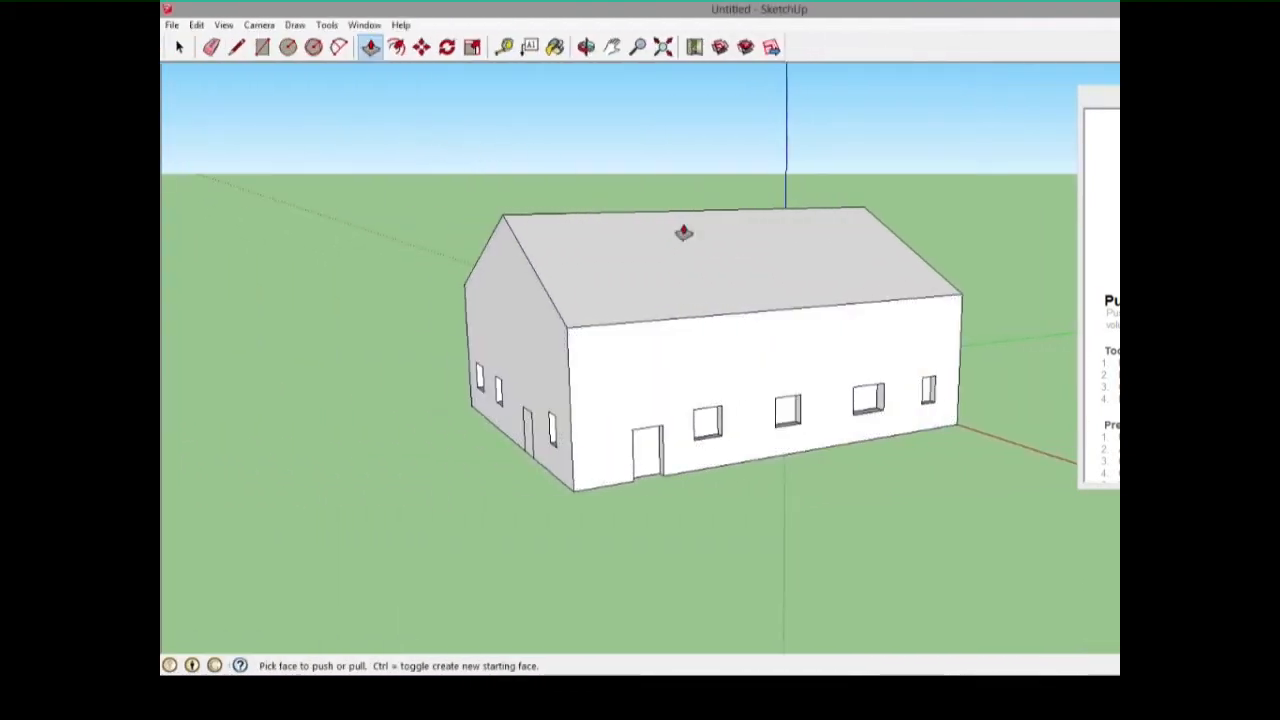
left_click(529, 429)
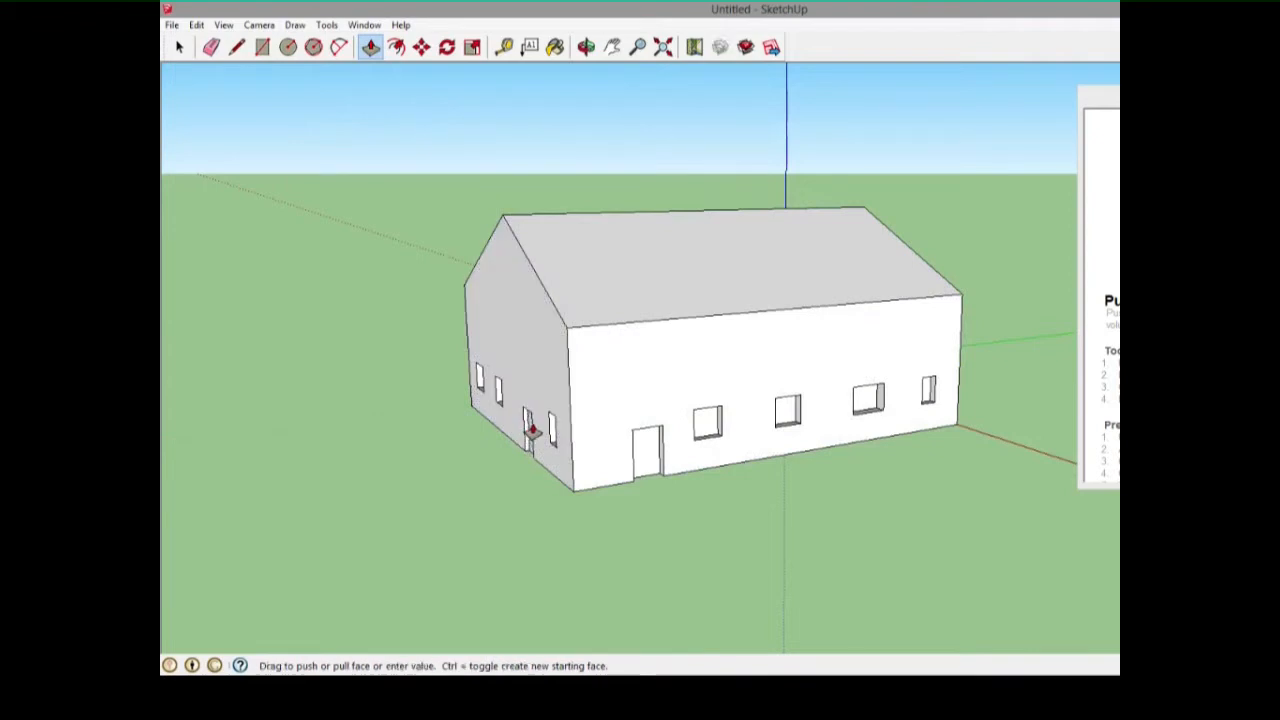
left_click(531, 430)
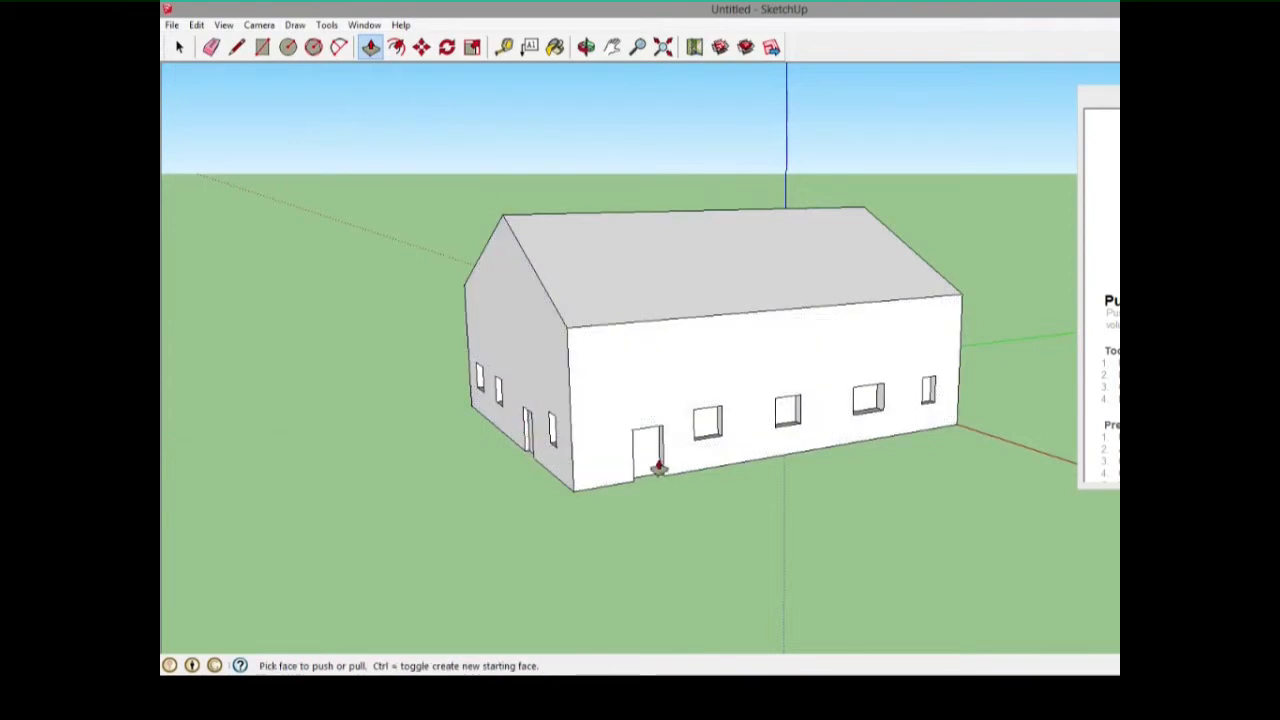
Step: Start the Paint Bucket and look through the available material collections, keeping Roofing as the active one
left_click(556, 48)
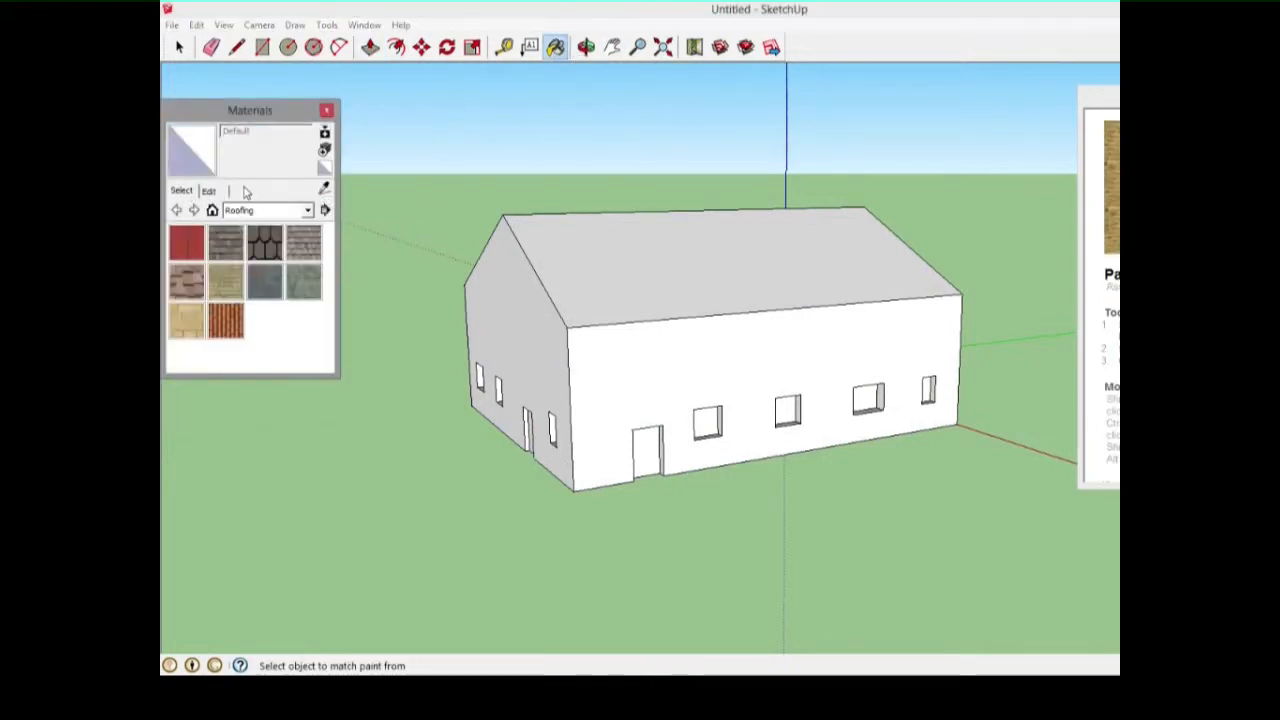
left_click(211, 191)
left_click(190, 192)
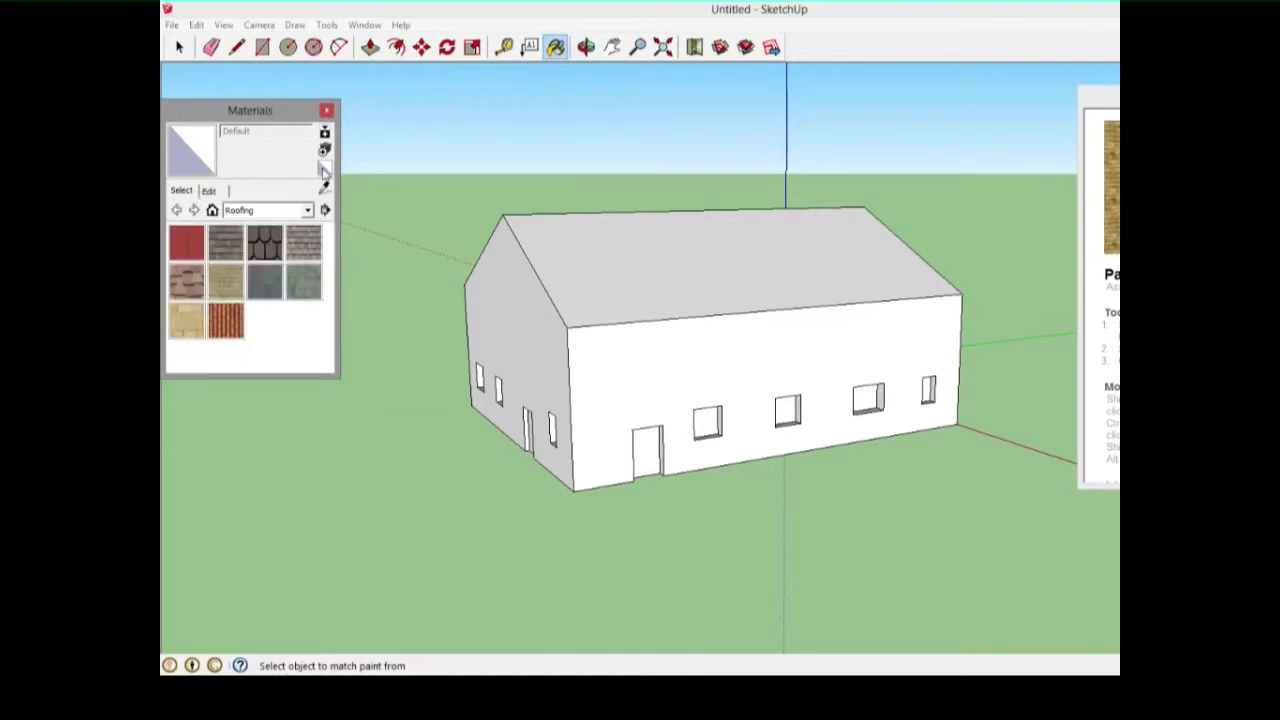
left_click(326, 211)
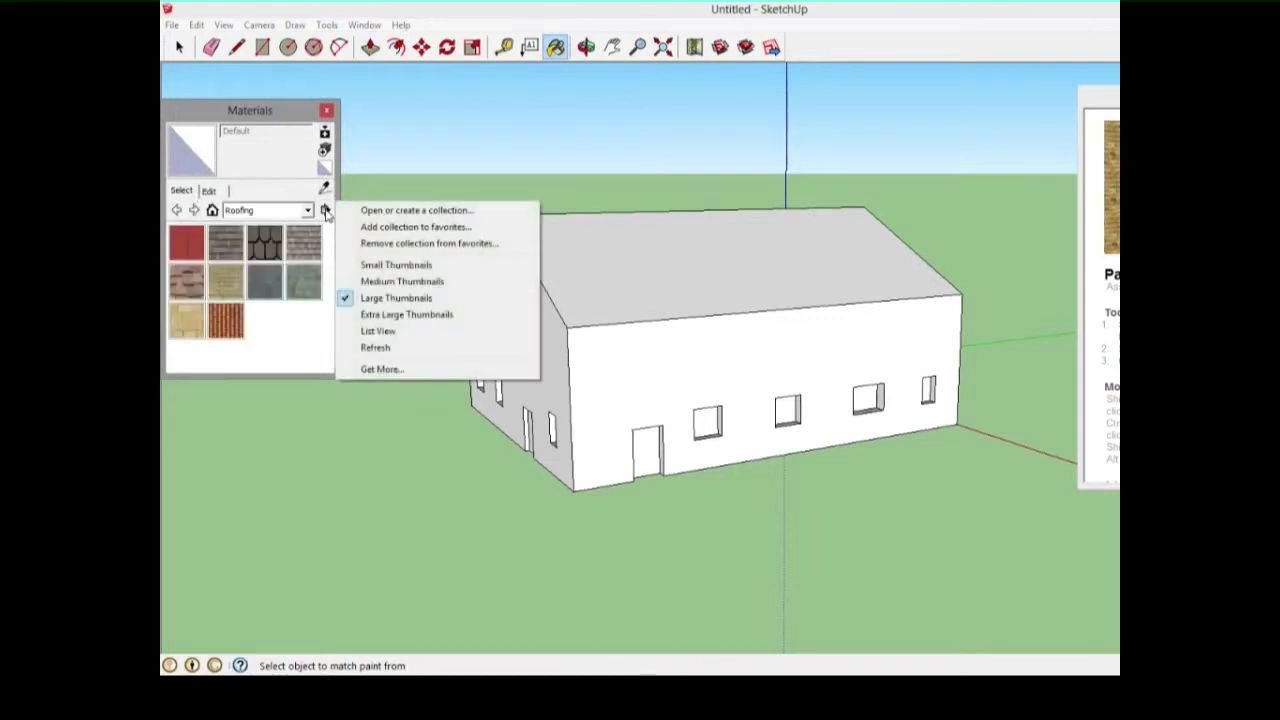
left_click(231, 214)
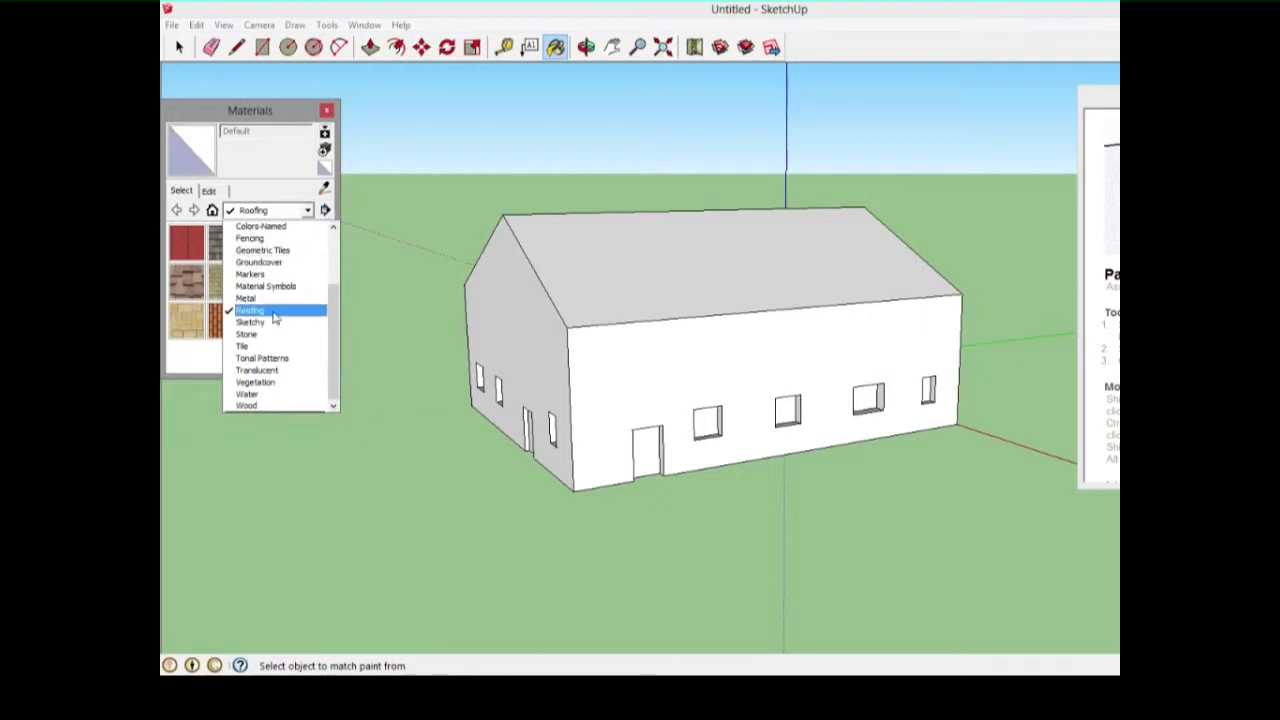
scroll(275, 290, "up", 3)
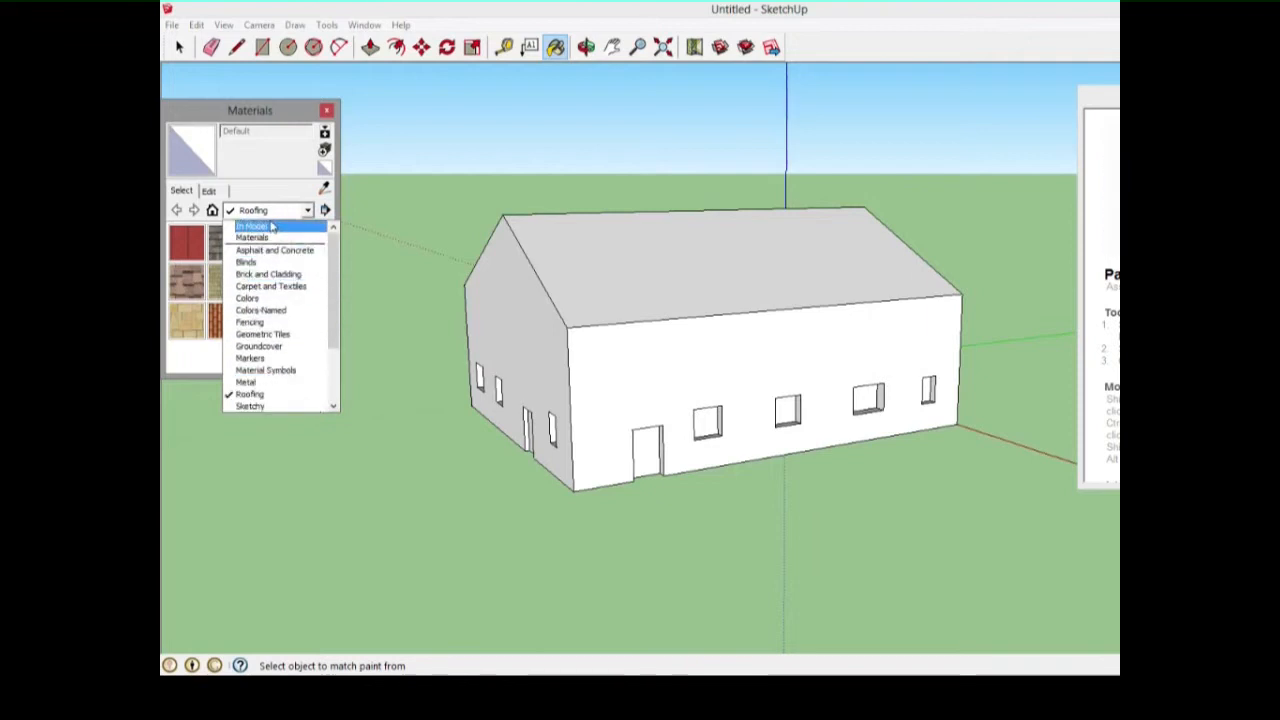
scroll(272, 287, "down", 3)
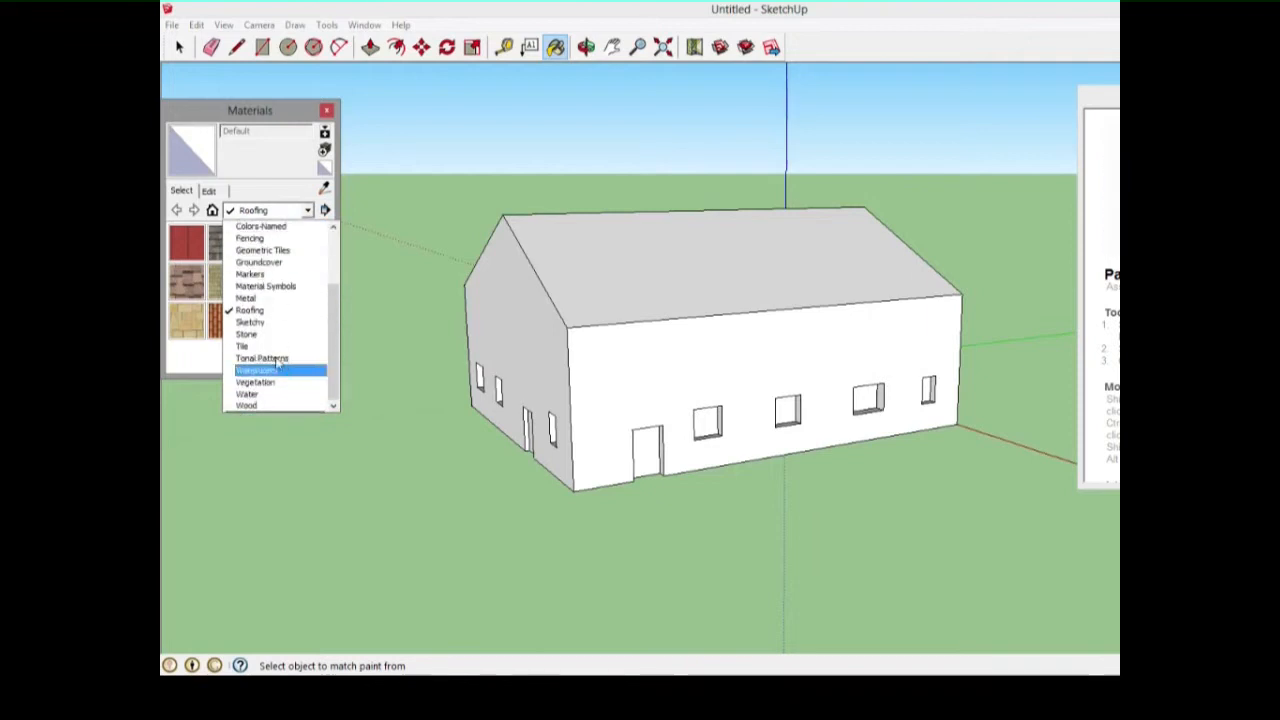
left_click(295, 168)
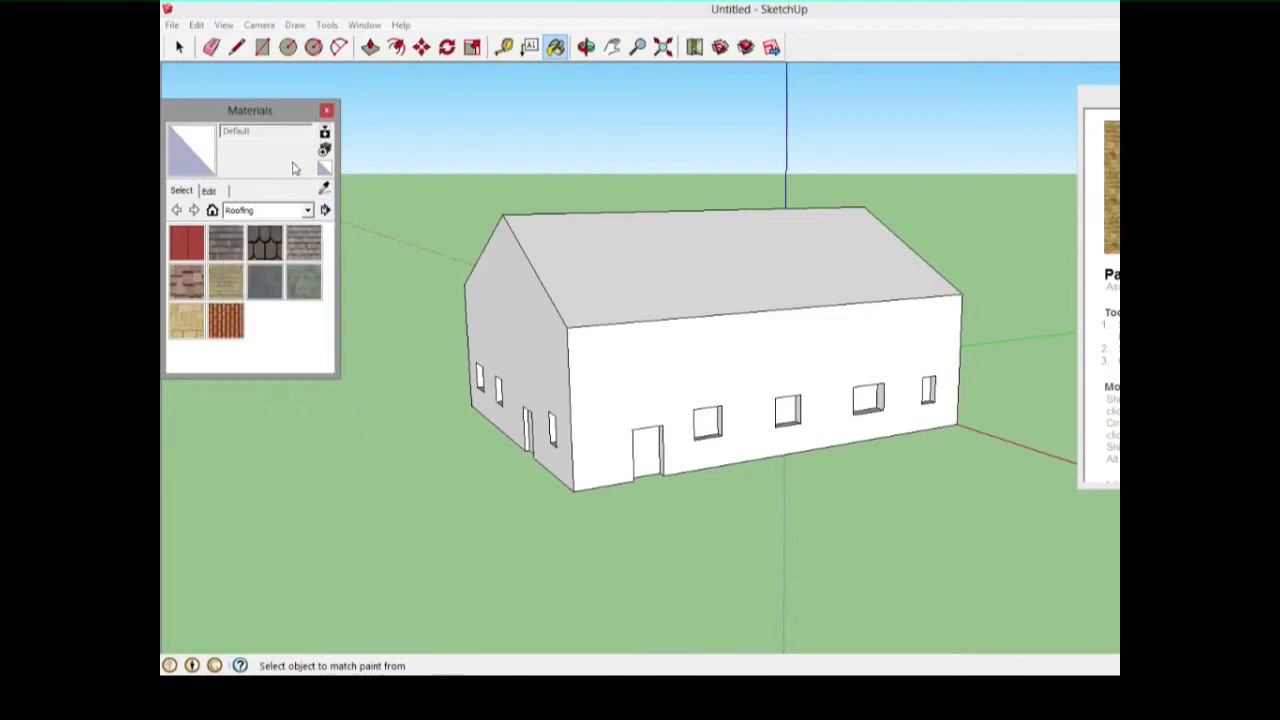
Step: Try painting the front roof slope with the dark GAF roofing shingles, and with Roofing_Slate_Rounded
left_click(266, 246)
left_click(602, 245)
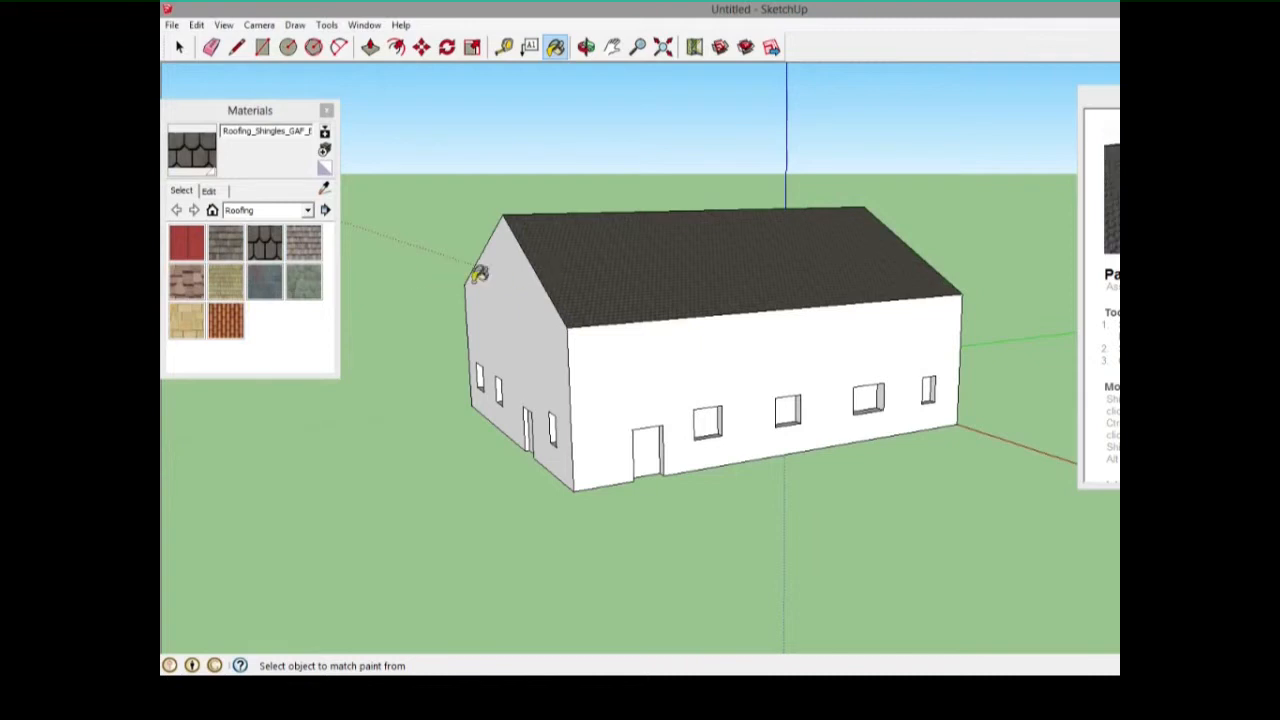
left_click(303, 283)
left_click(568, 272)
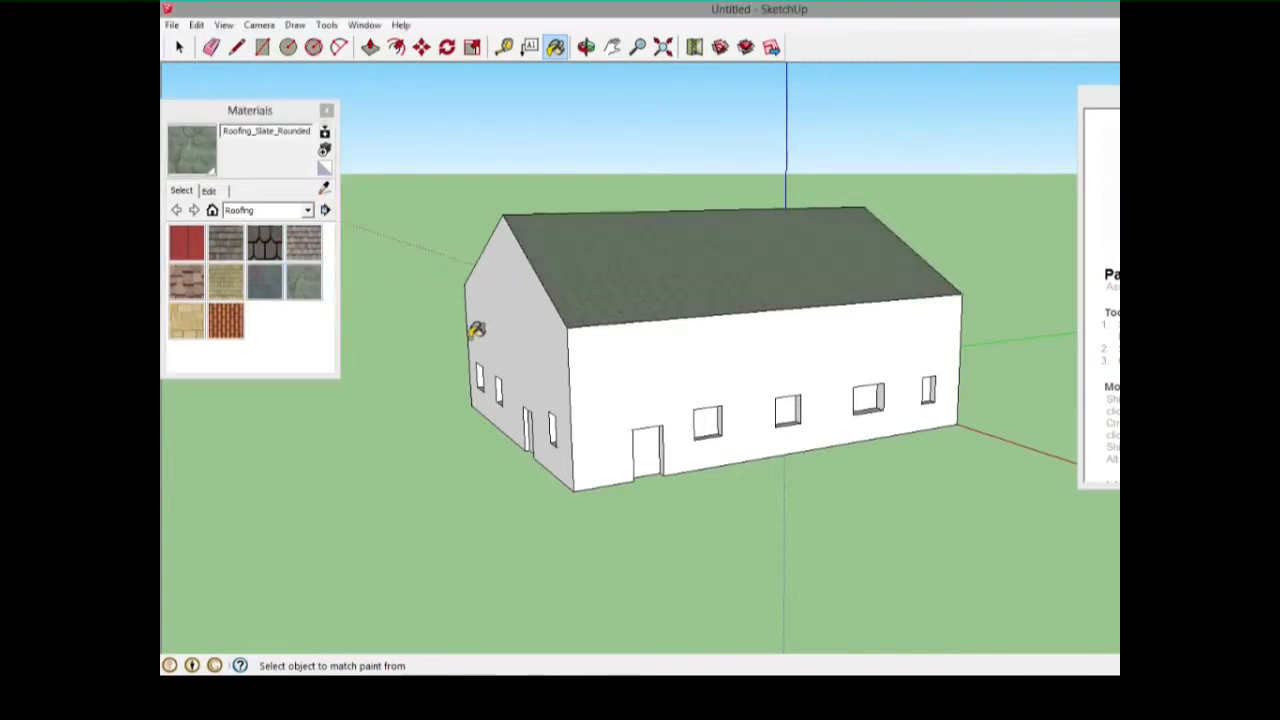
Step: Paint both roof slopes with the Roofing_Tile_Spanish material
left_click(226, 320)
left_click(608, 291)
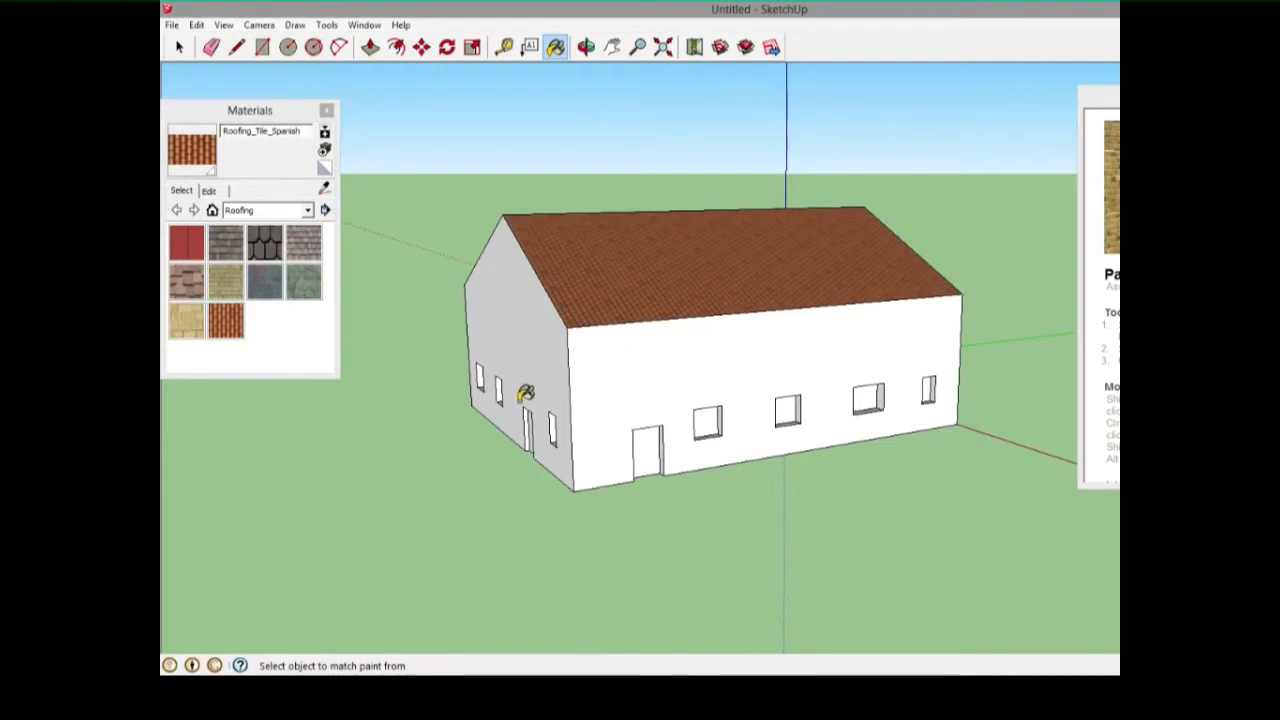
left_click(587, 48)
left_click_drag(453, 251, 931, 334)
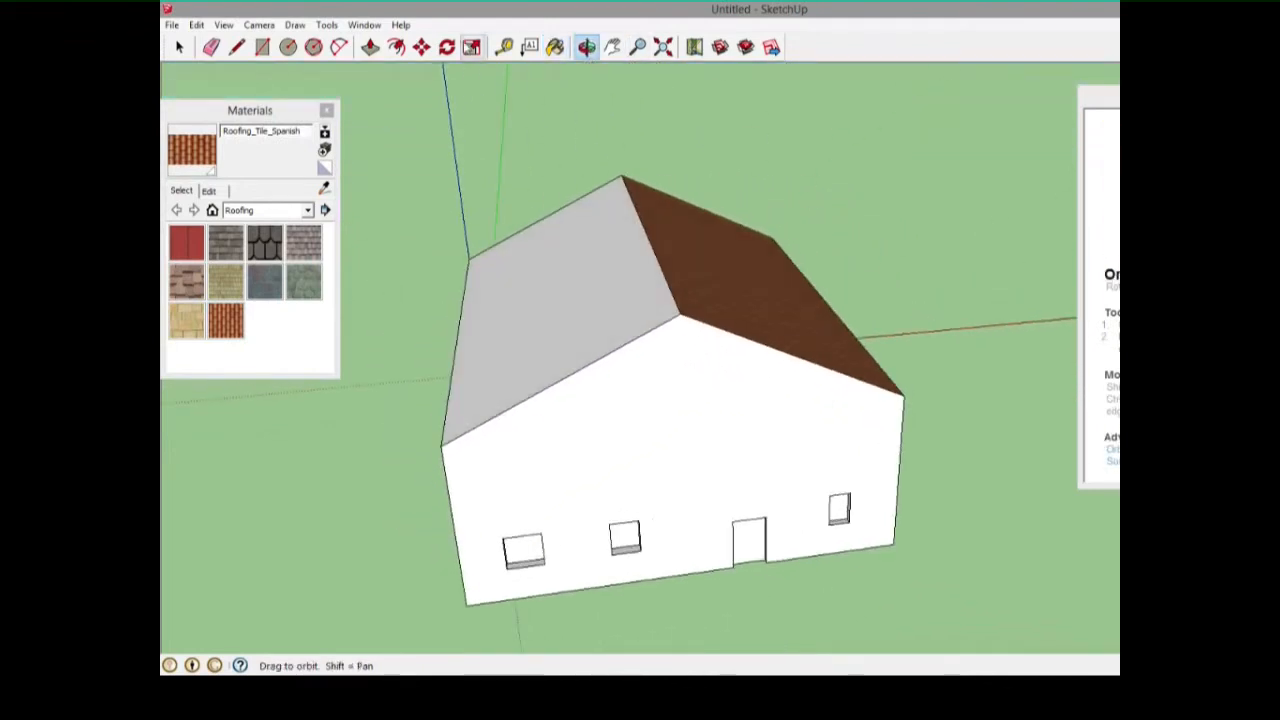
left_click(555, 47)
left_click(553, 271)
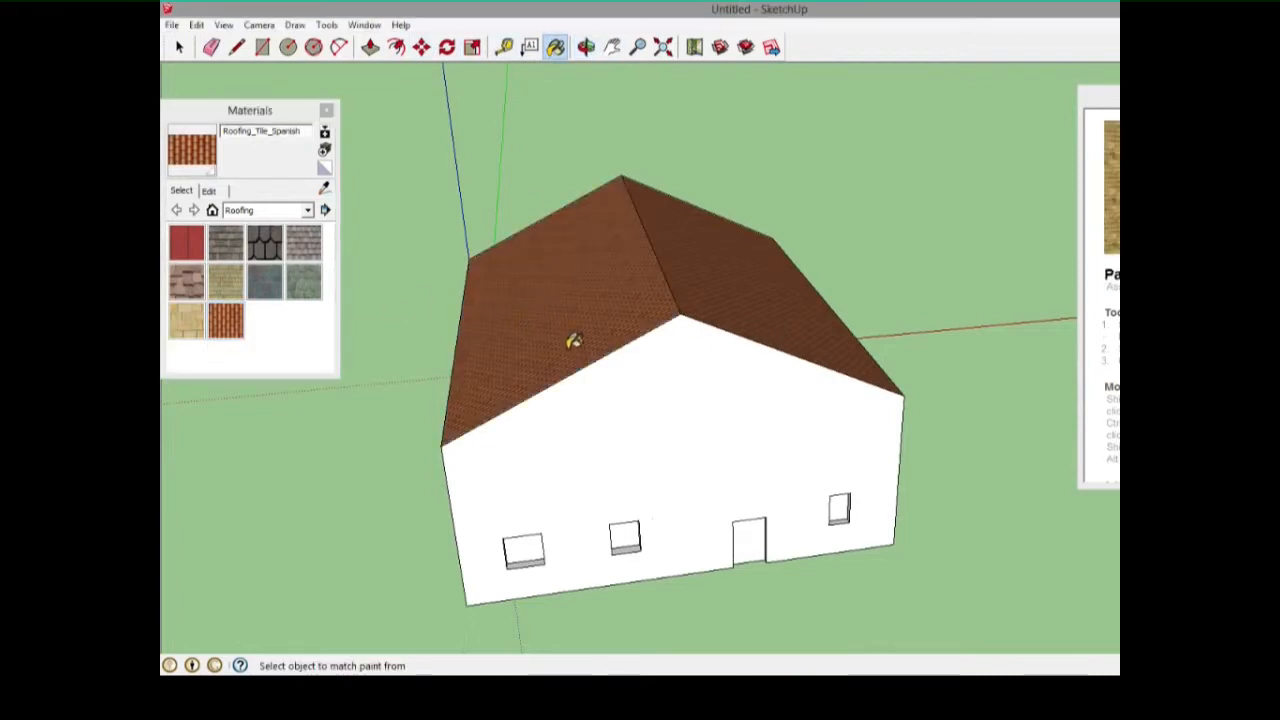
Step: Paint the gable wall that has the door and windows with Stone_Masonry_Multi from the Stone collection
left_click(280, 211)
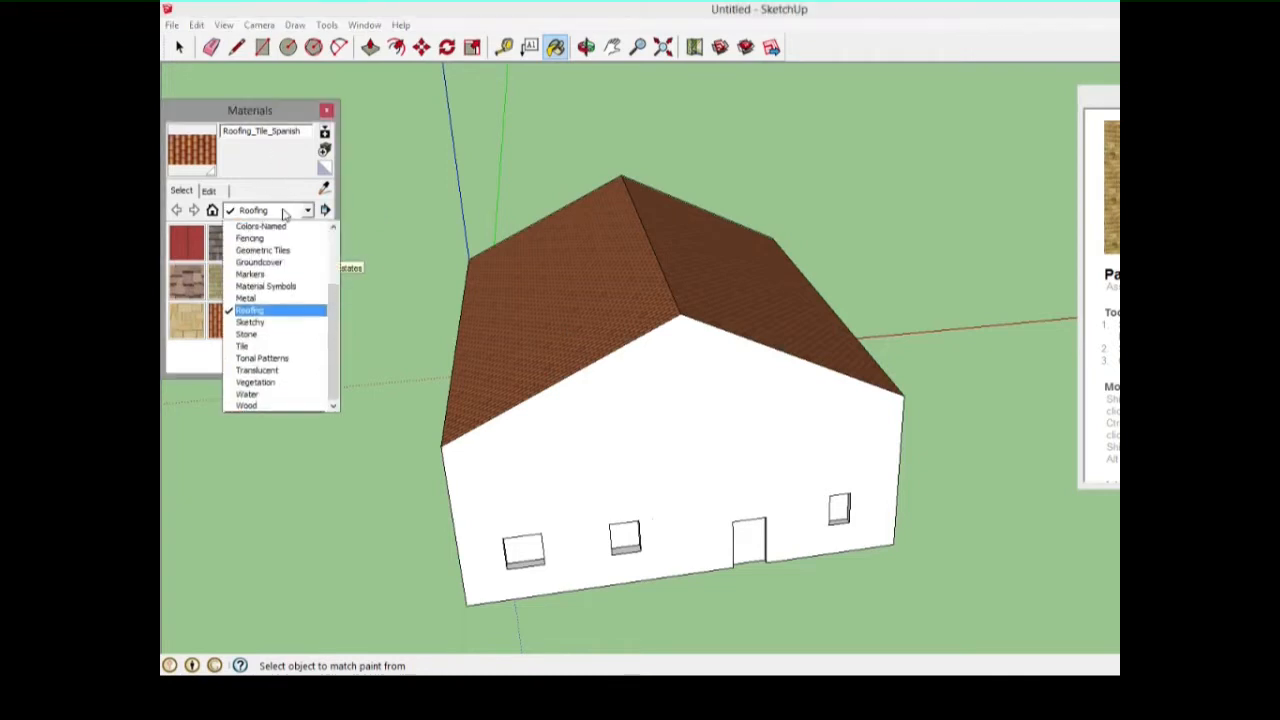
left_click(260, 336)
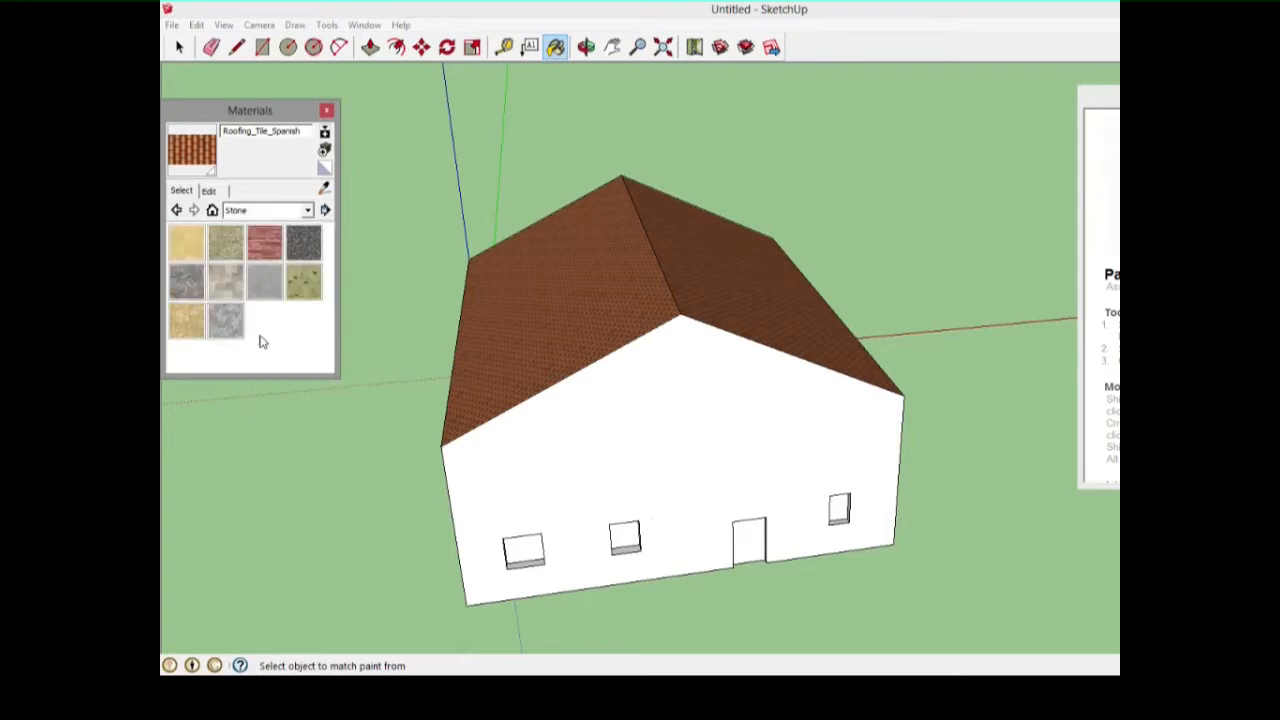
left_click(226, 287)
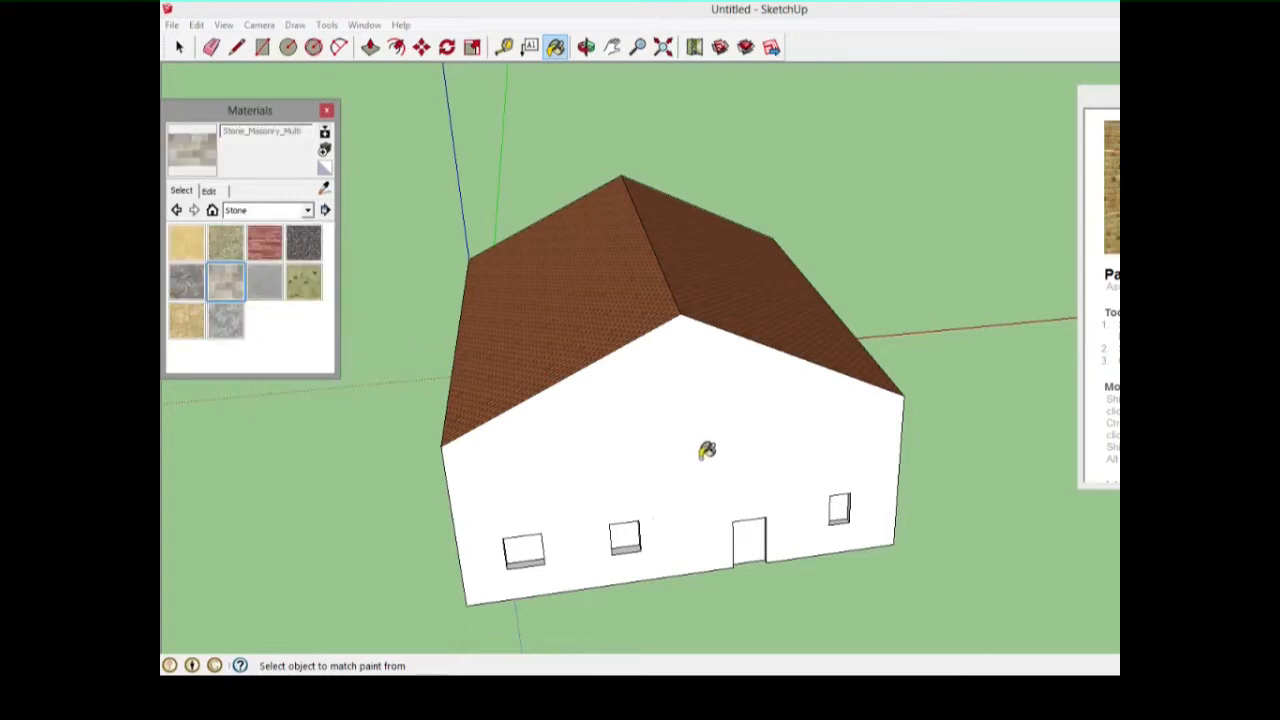
left_click(700, 440)
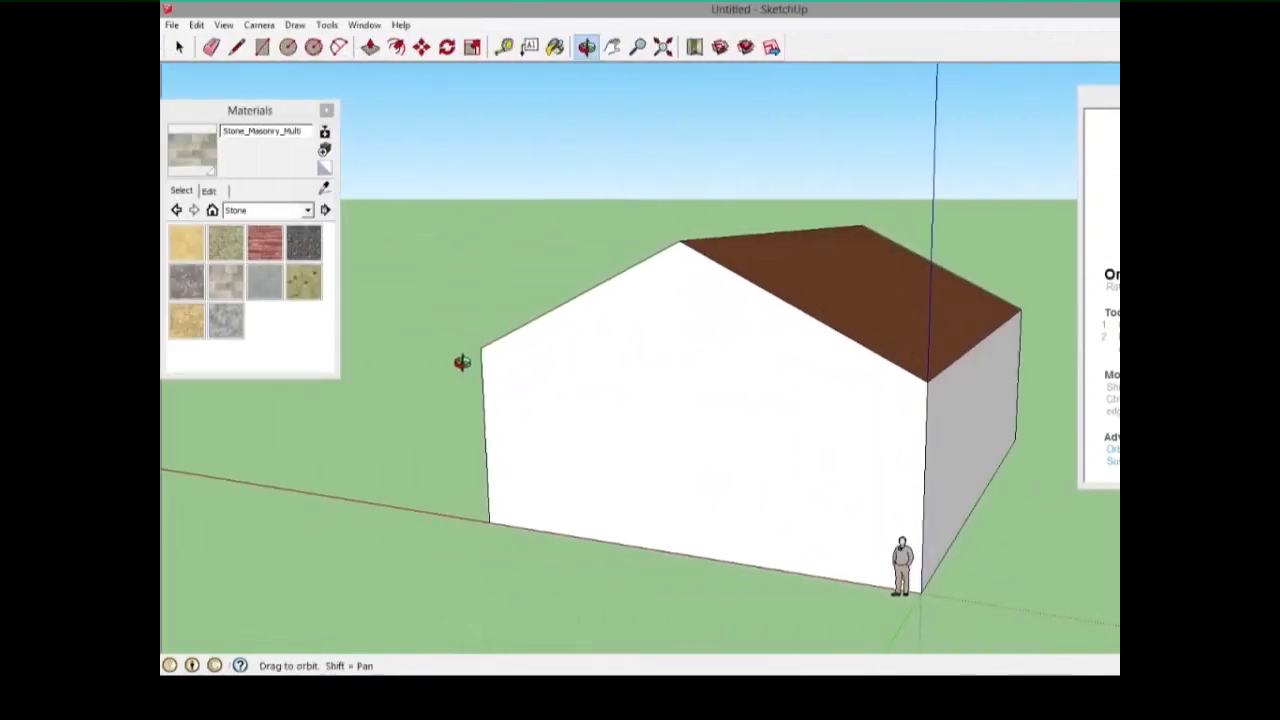
Step: Paint the doors on the gable wall and the long side wall with Wood_Floor from the Wood collection
left_click_drag(460, 363, 546, 363)
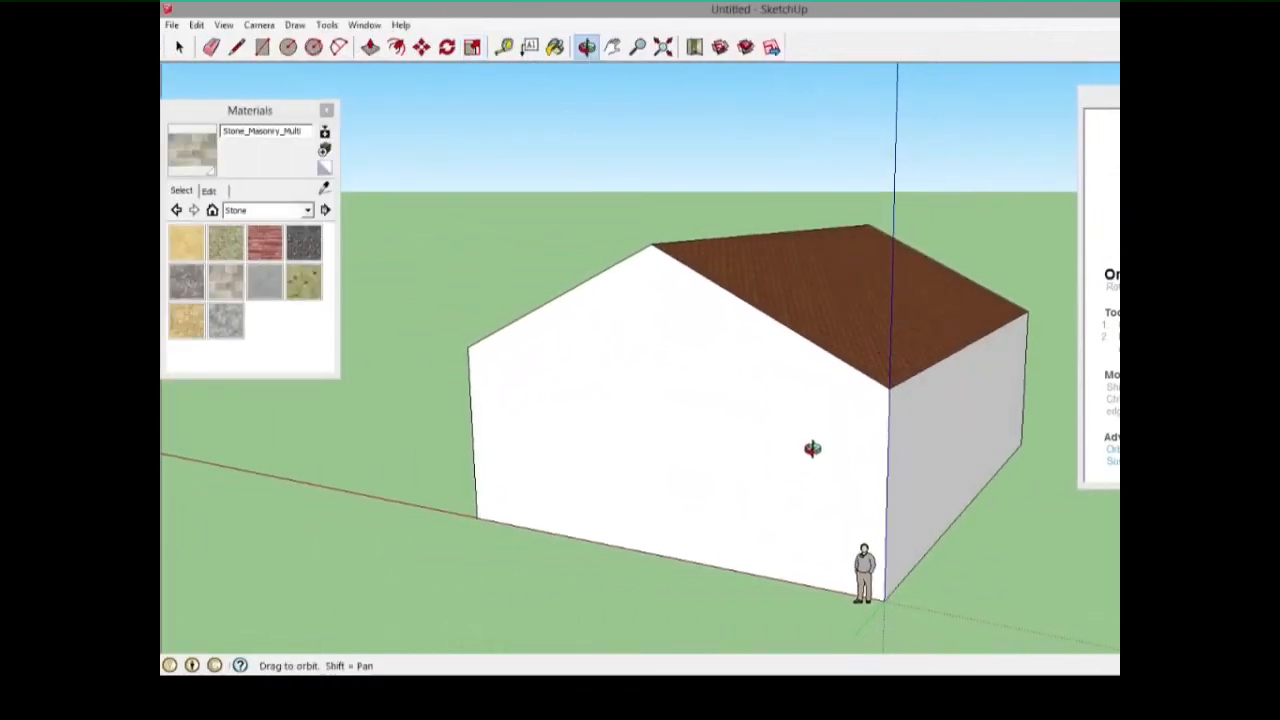
left_click_drag(500, 371, 703, 400)
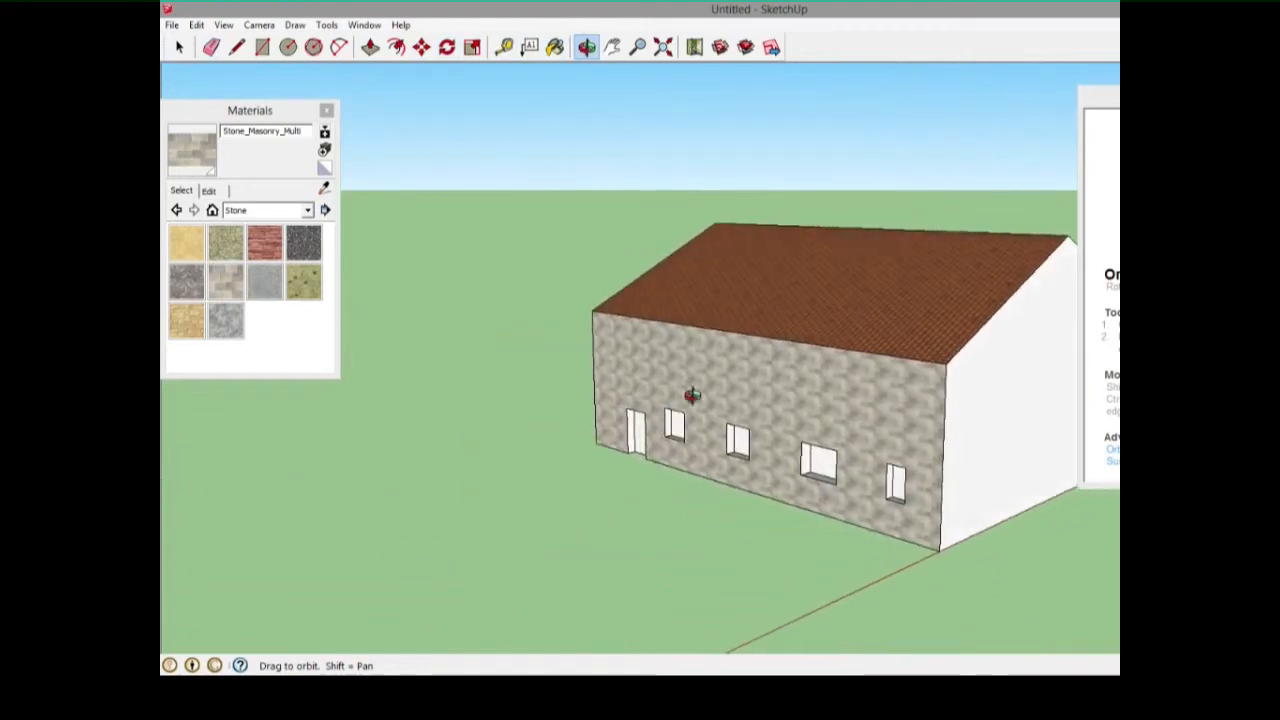
left_click_drag(689, 397, 485, 467)
left_click_drag(920, 406, 900, 471)
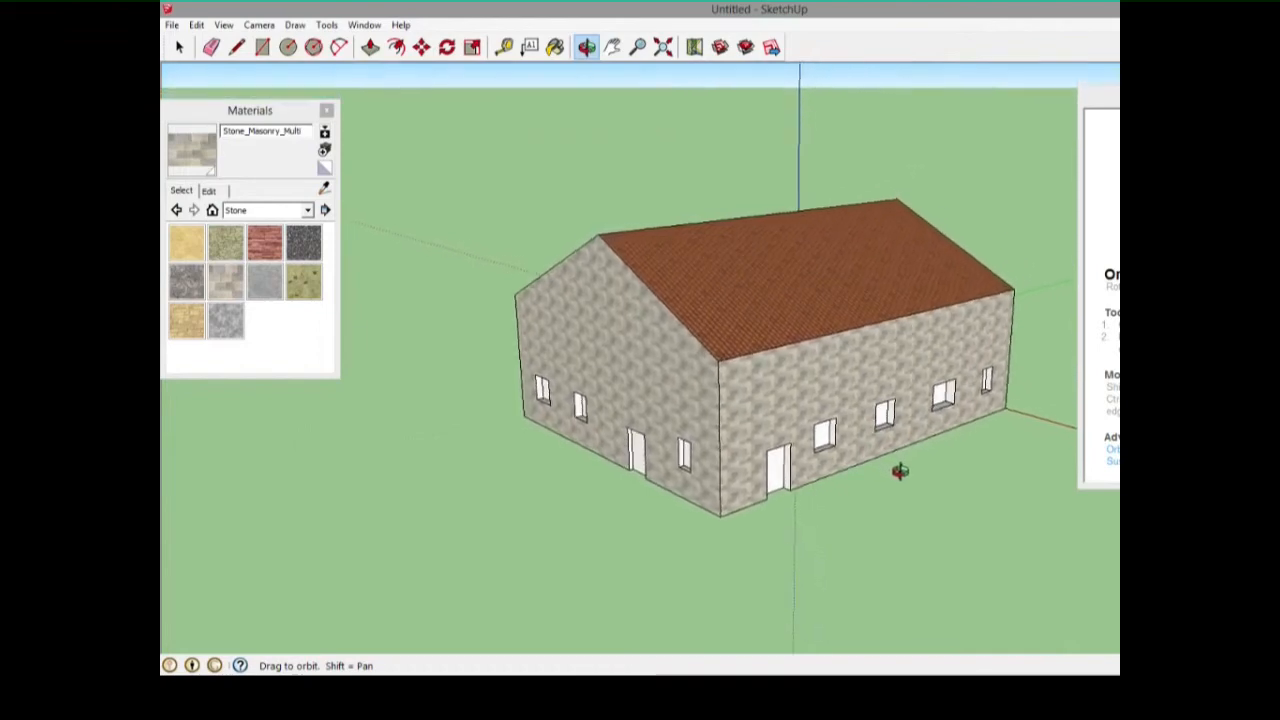
left_click_drag(616, 442, 658, 430)
left_click(308, 211)
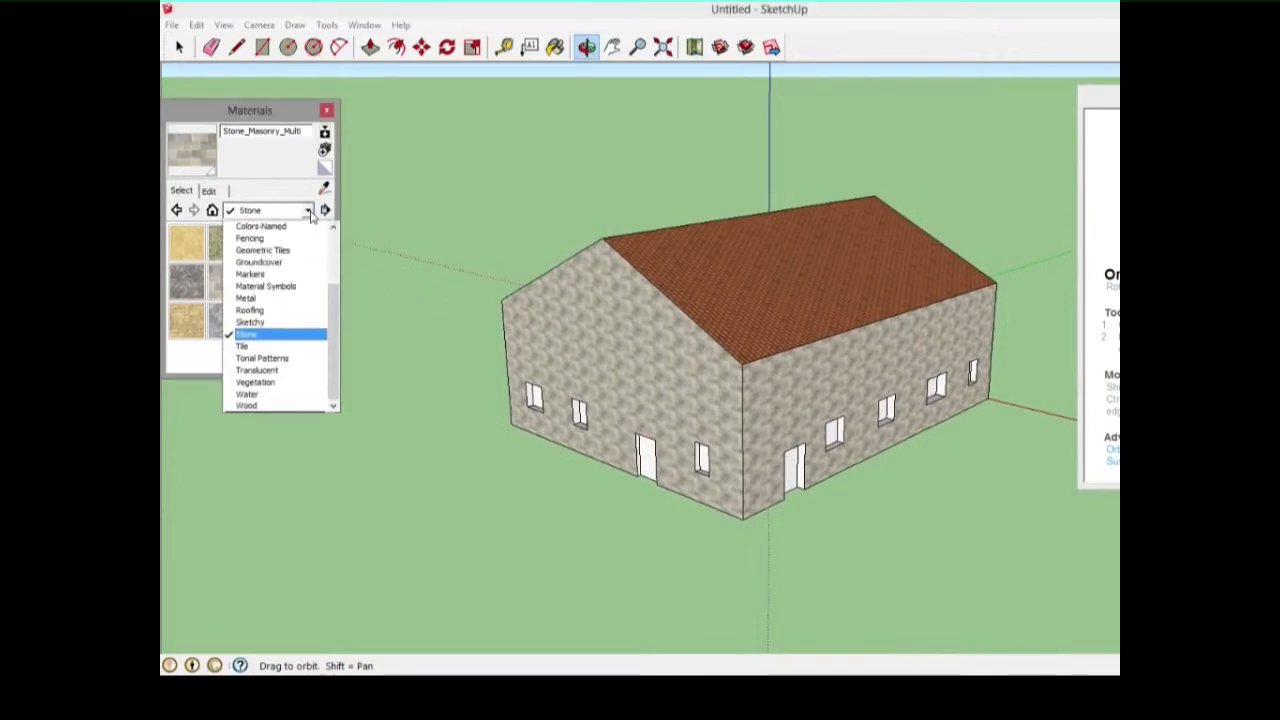
left_click(283, 406)
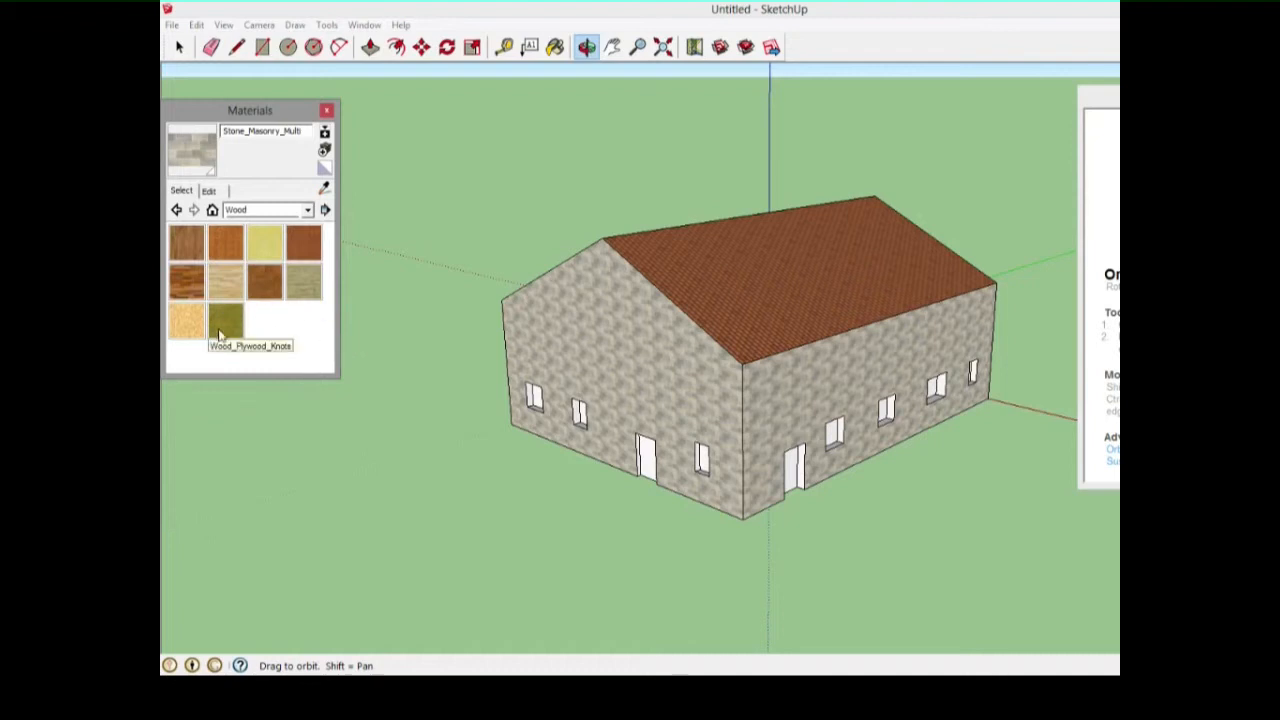
left_click(186, 243)
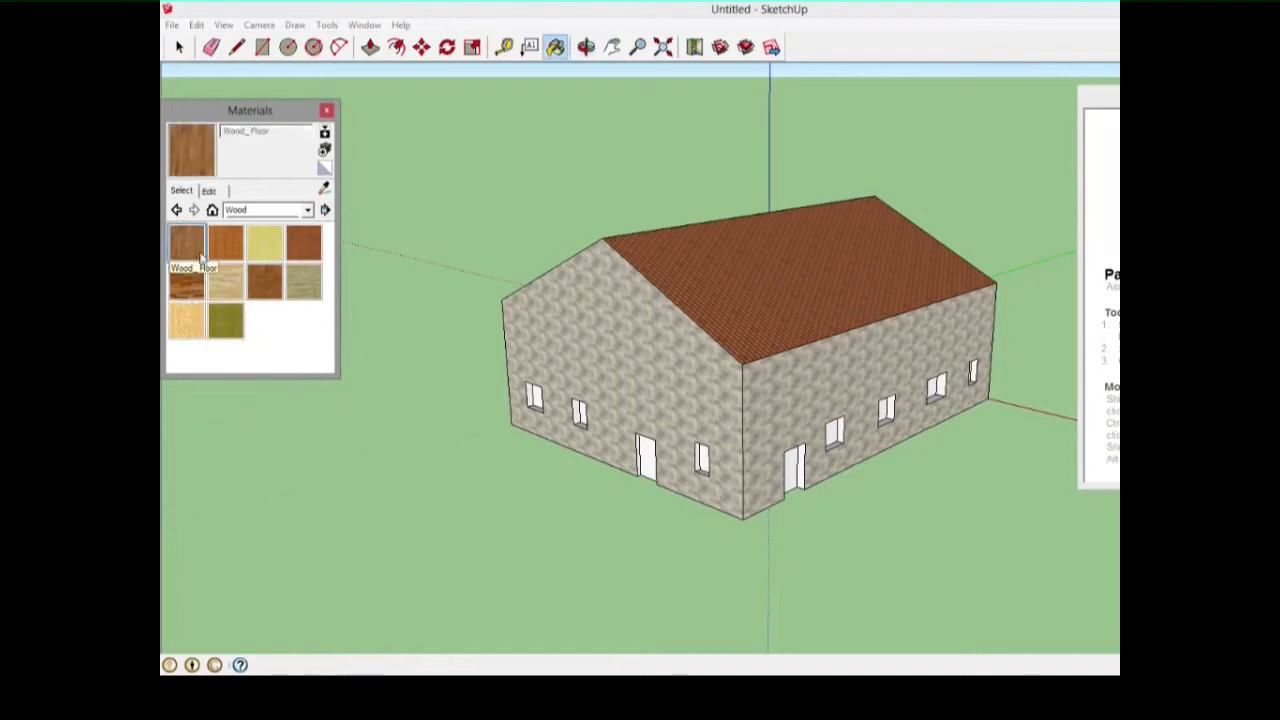
left_click(648, 452)
left_click(798, 466)
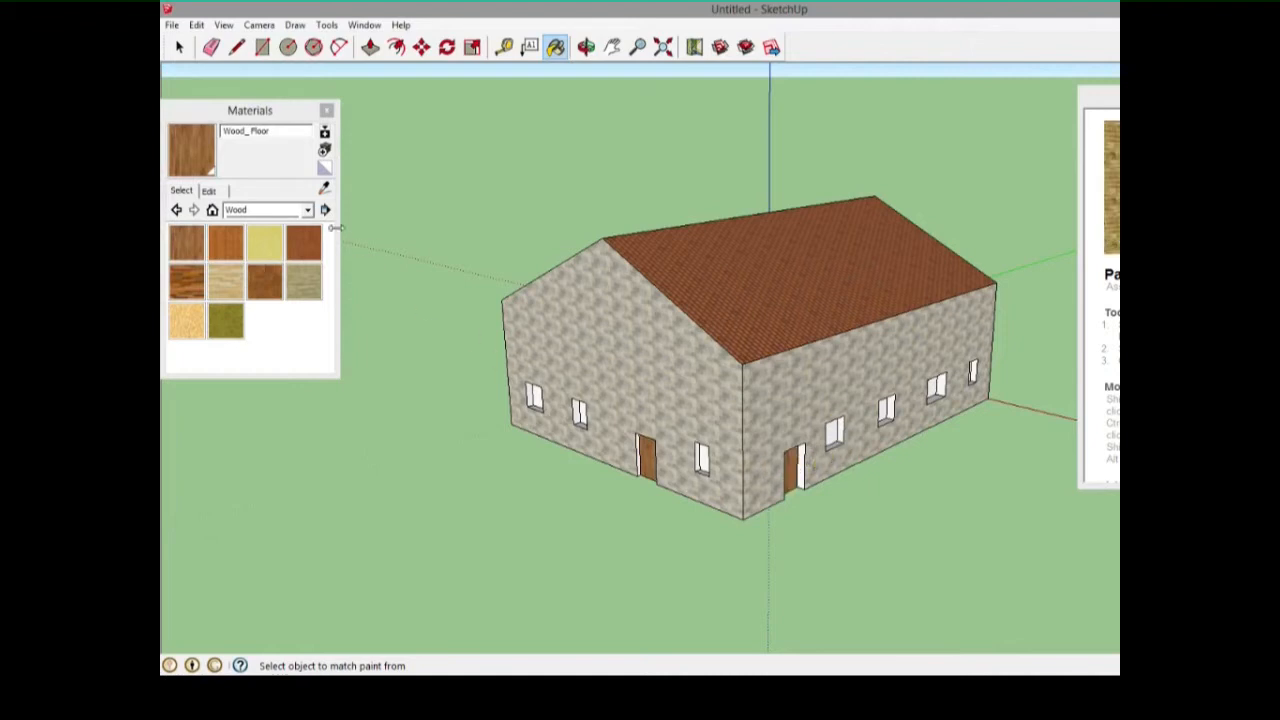
Step: Paint the window panes on both walls with the crushed-resin material from the Translucent collection
left_click(308, 212)
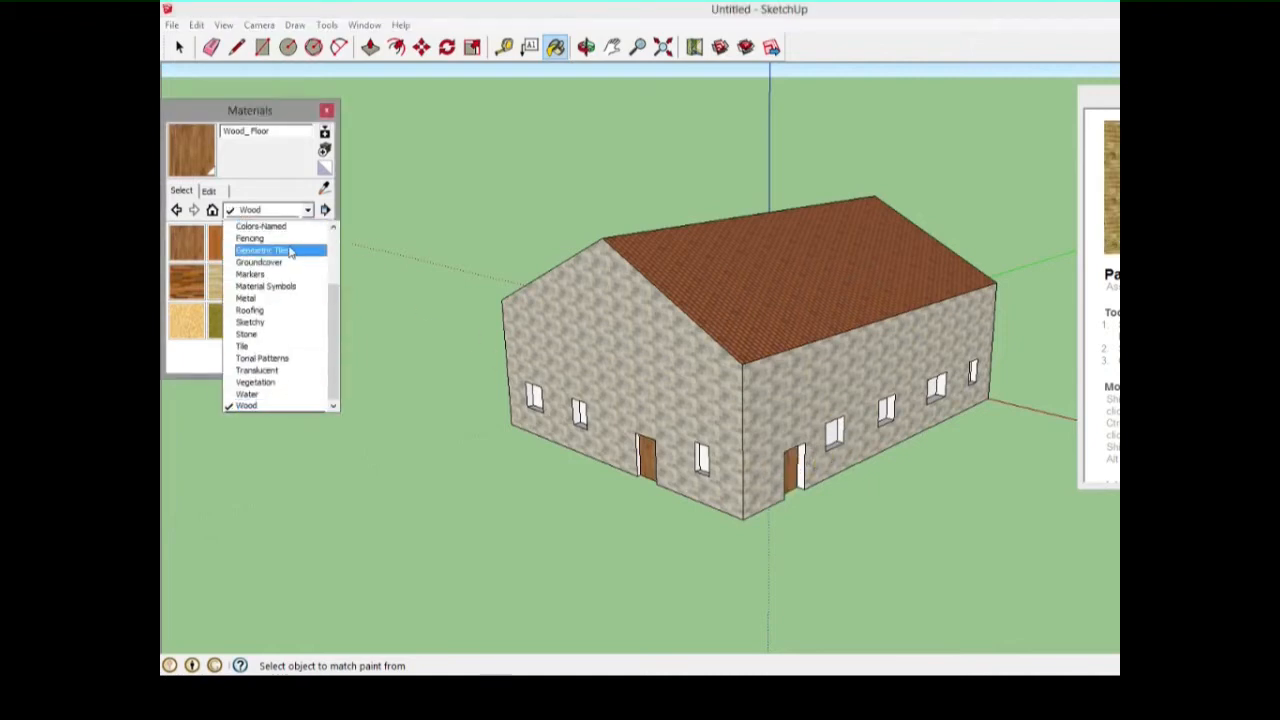
left_click(268, 370)
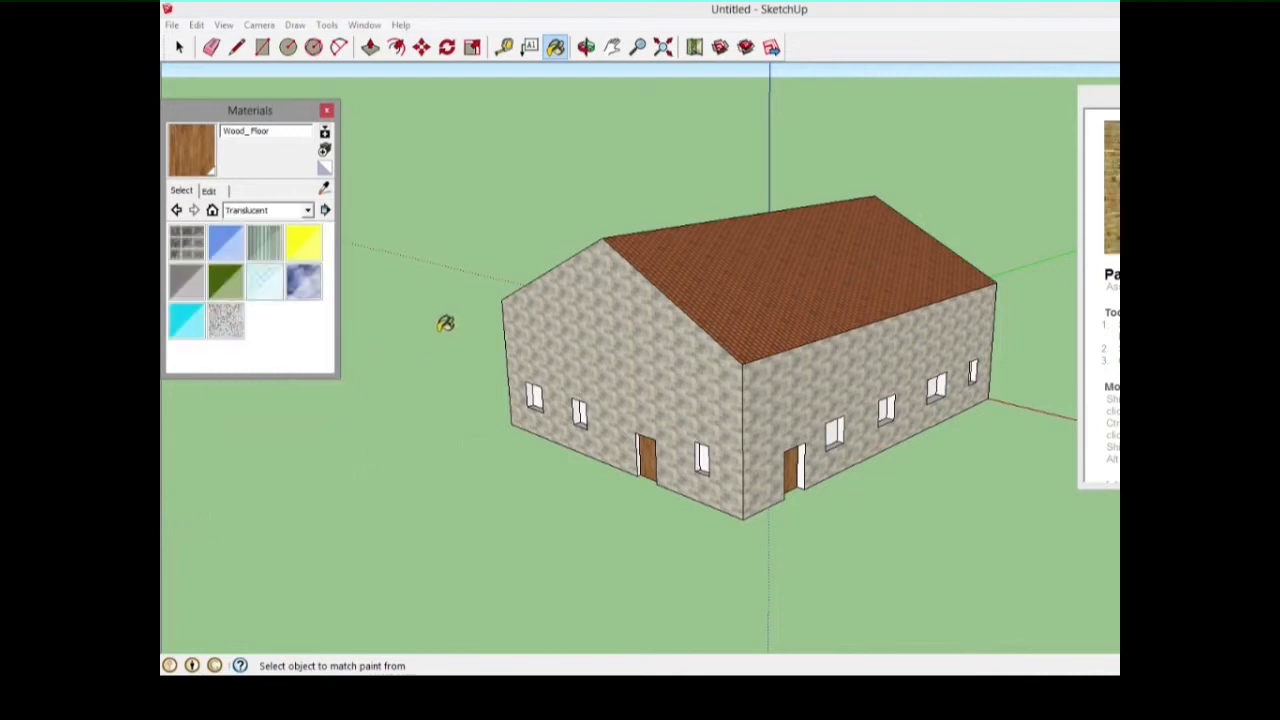
left_click(227, 327)
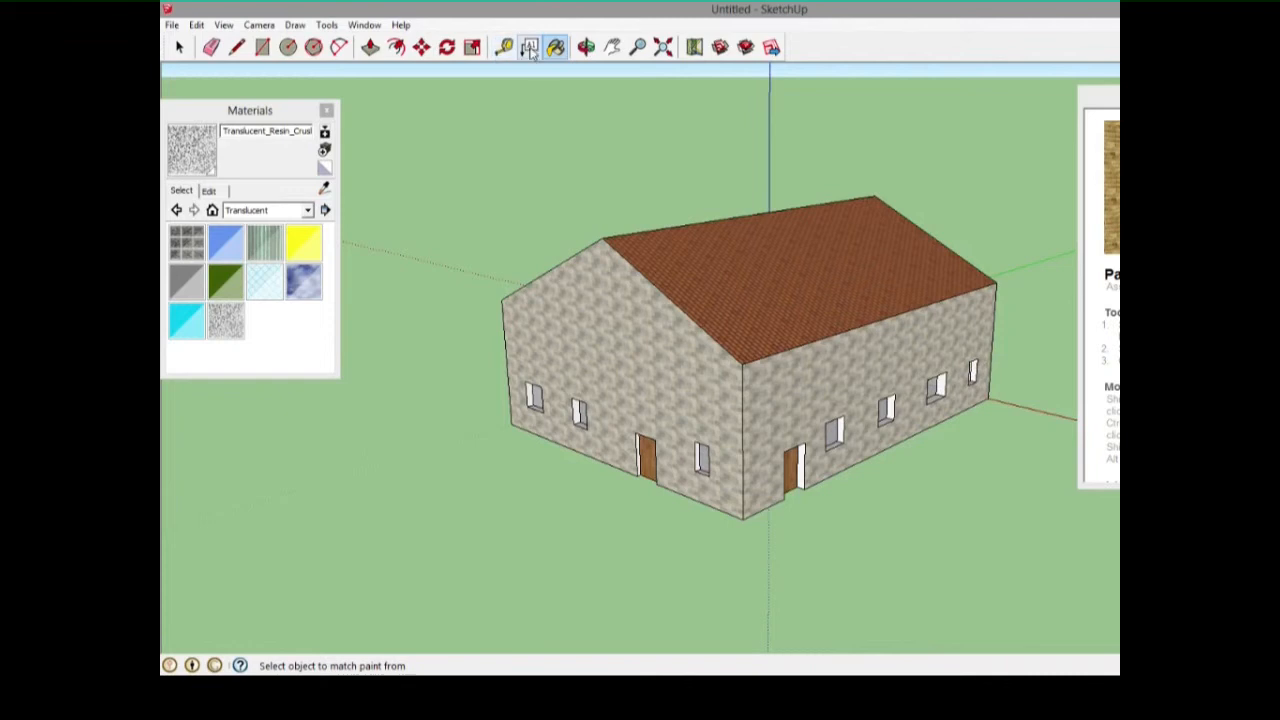
left_click(586, 47)
left_click_drag(707, 258, 561, 236)
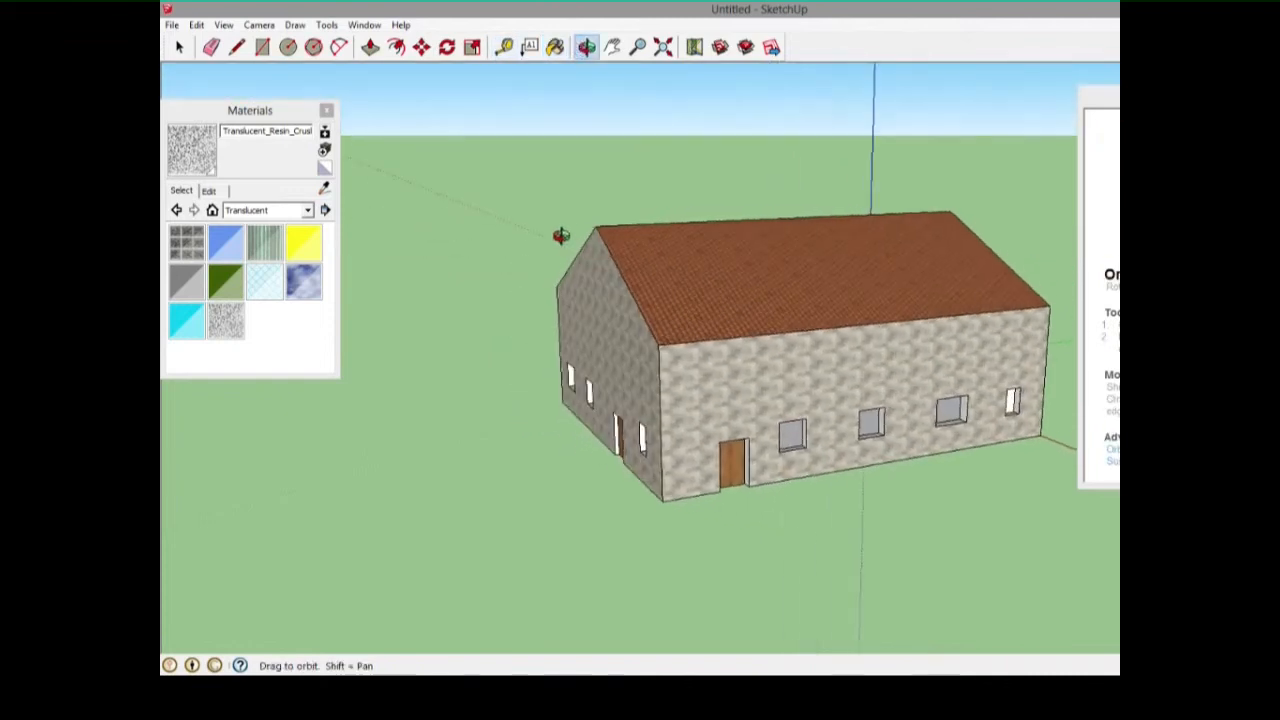
left_click(555, 47)
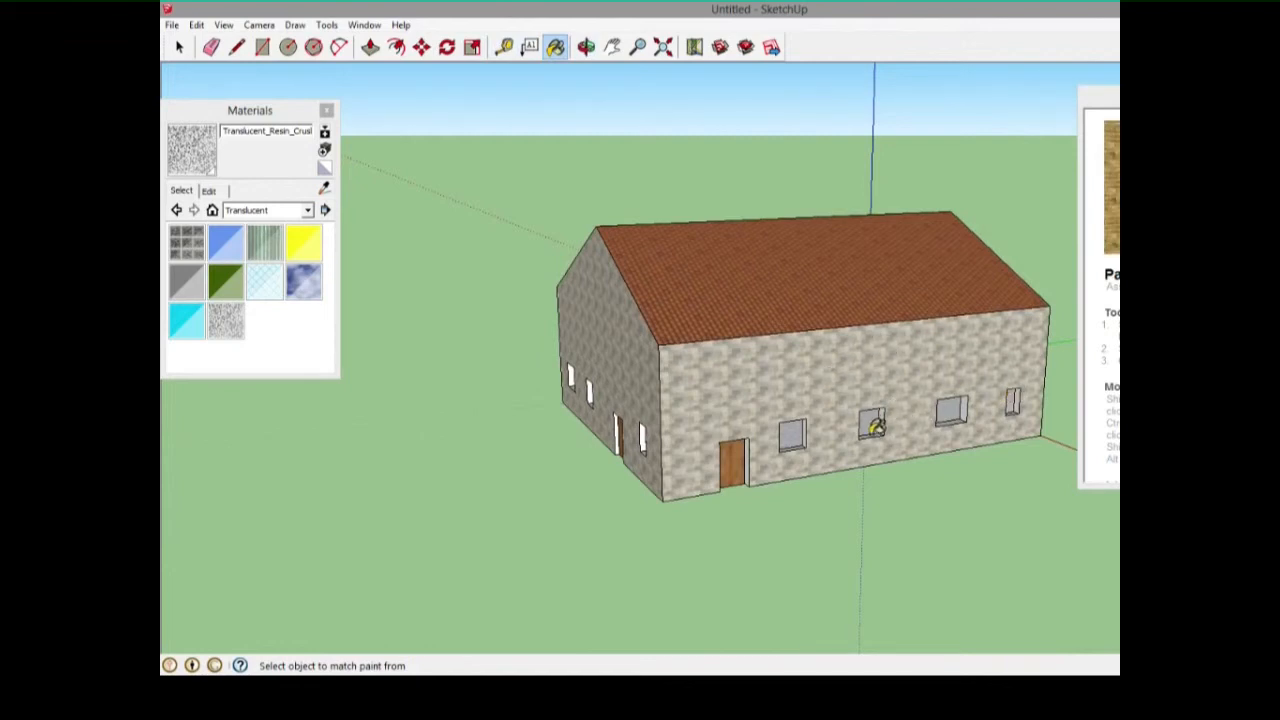
Step: Paint the inner sides and sills of the three windows farthest from the long wall's door with black Color_009
left_click(307, 210)
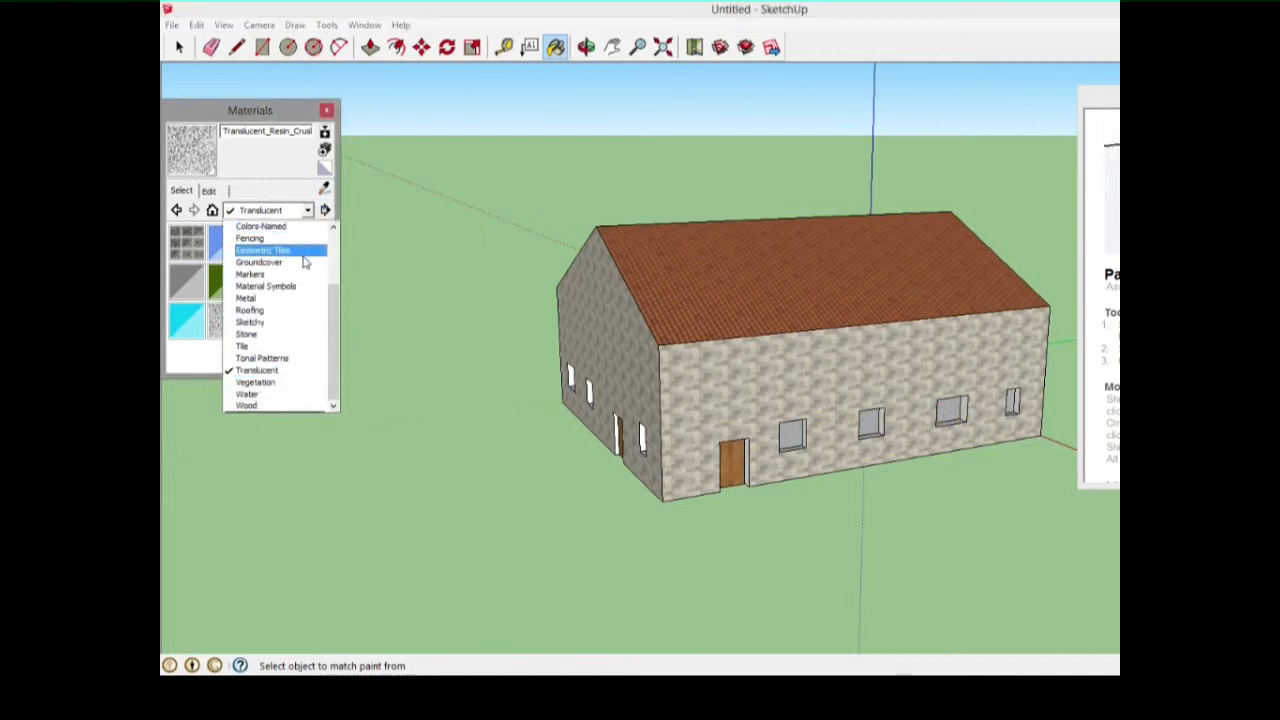
scroll(303, 263, "up", 2)
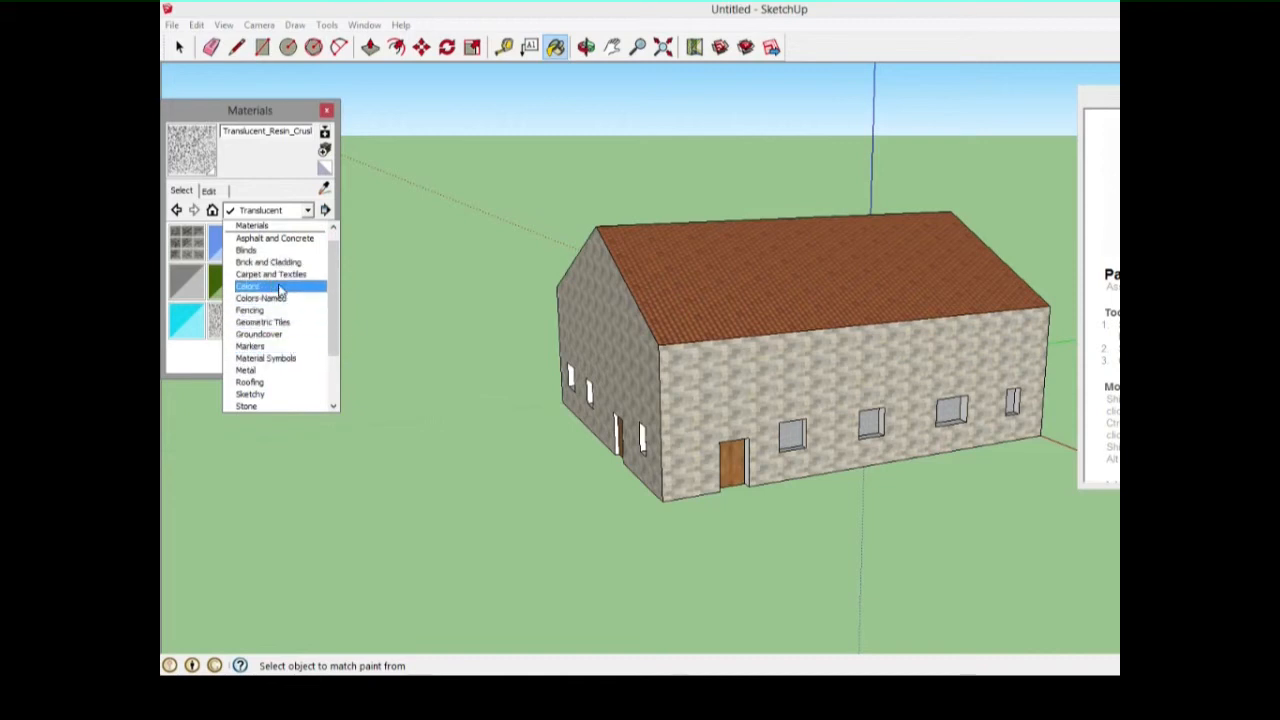
left_click(280, 288)
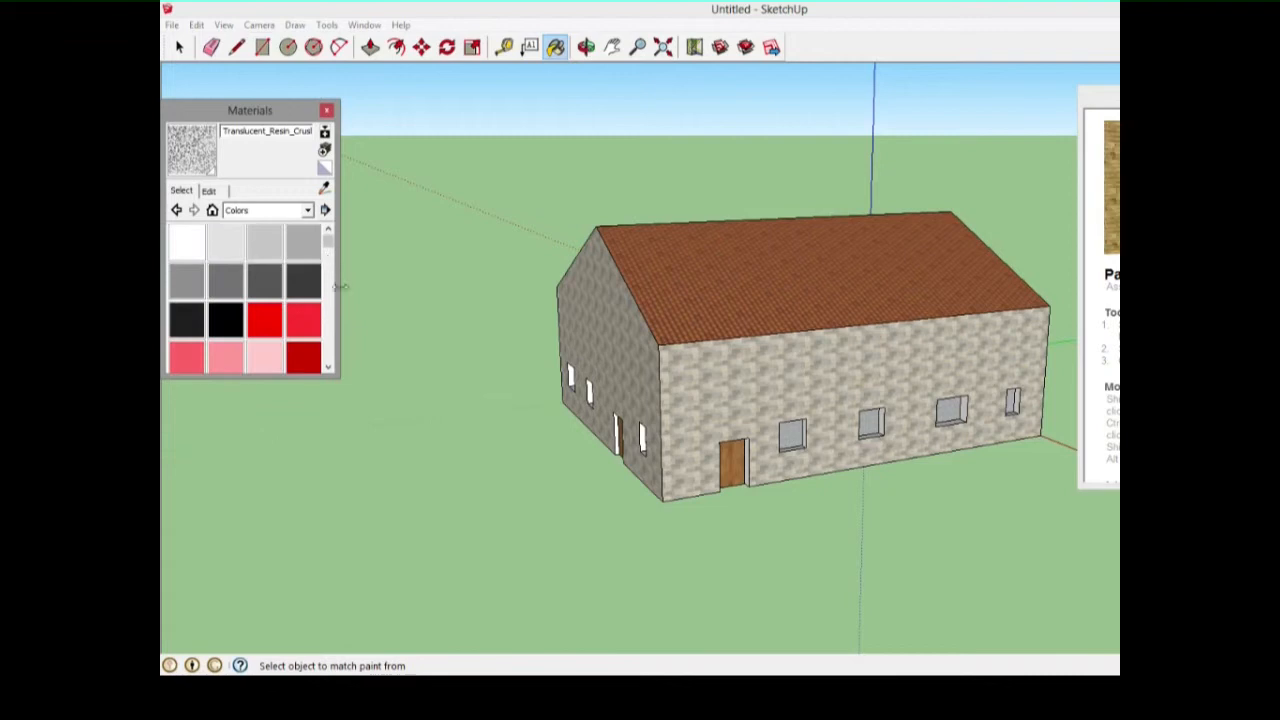
left_click(232, 326)
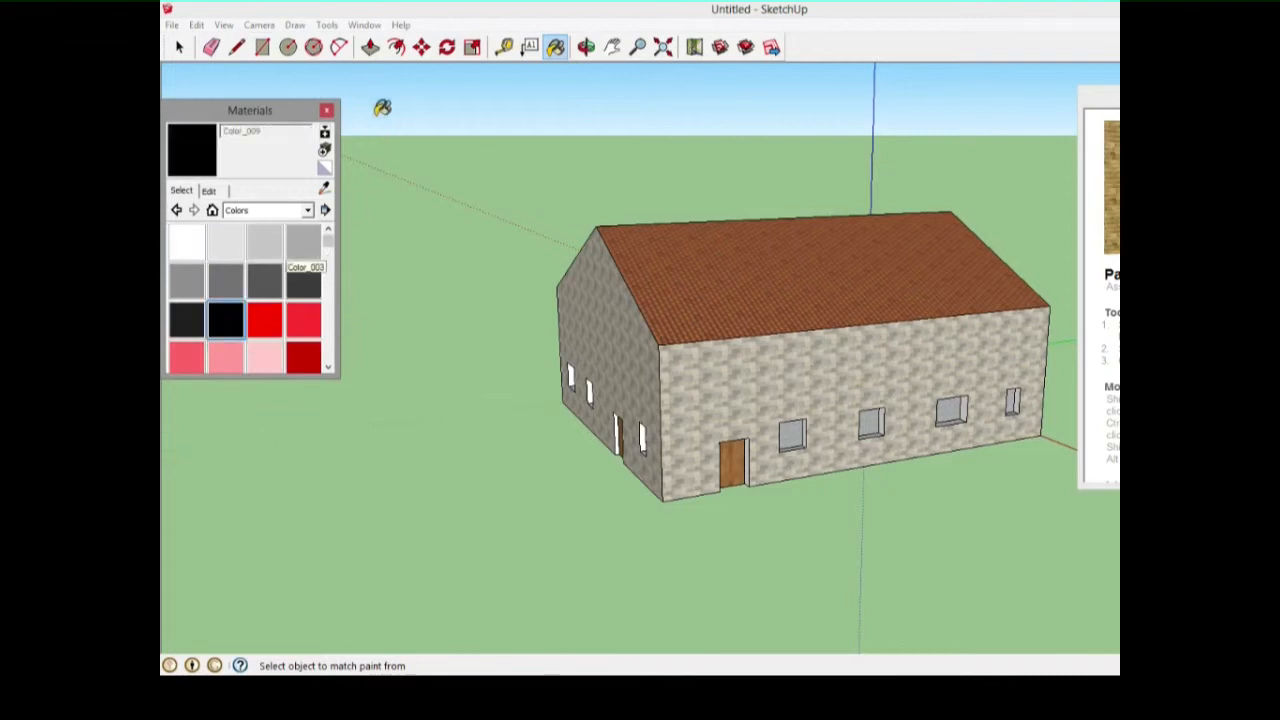
left_click(1016, 404)
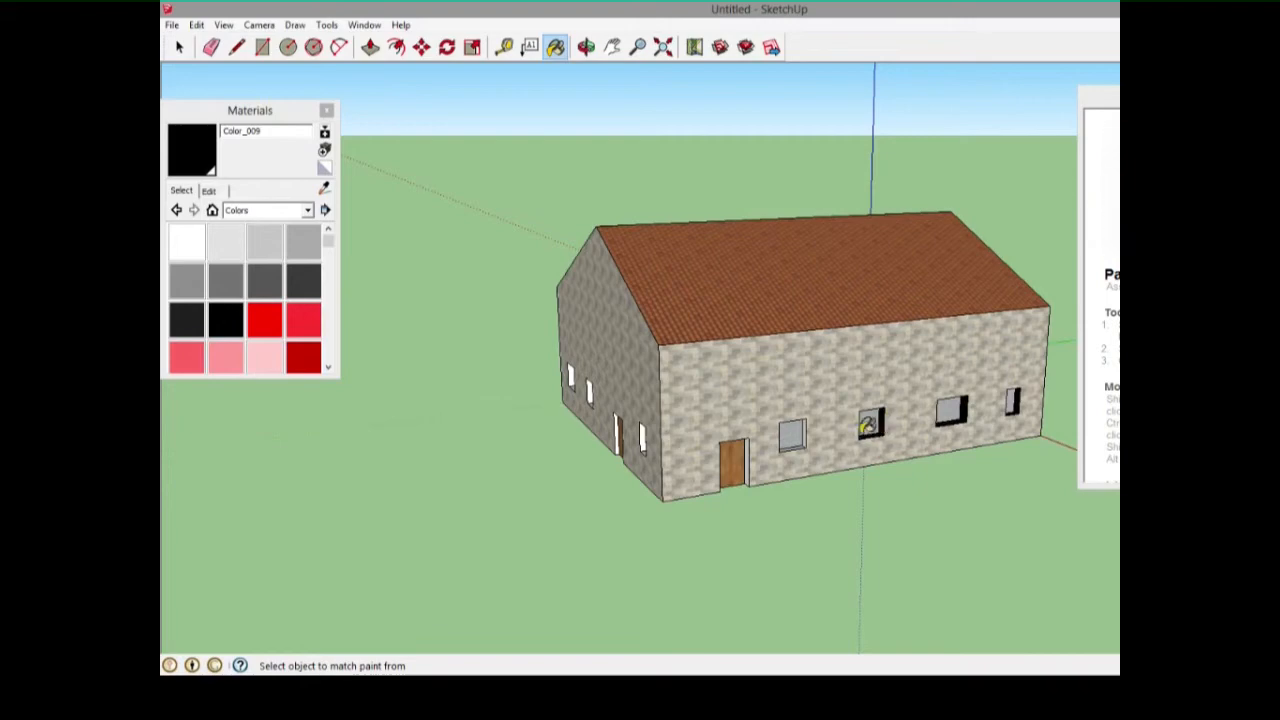
Step: Paint the sill and inner side of the window beside the long wall's door, and the door's reveal, in black Color_009
scroll(830, 425, "up", 5)
scroll(800, 452, "up", 3)
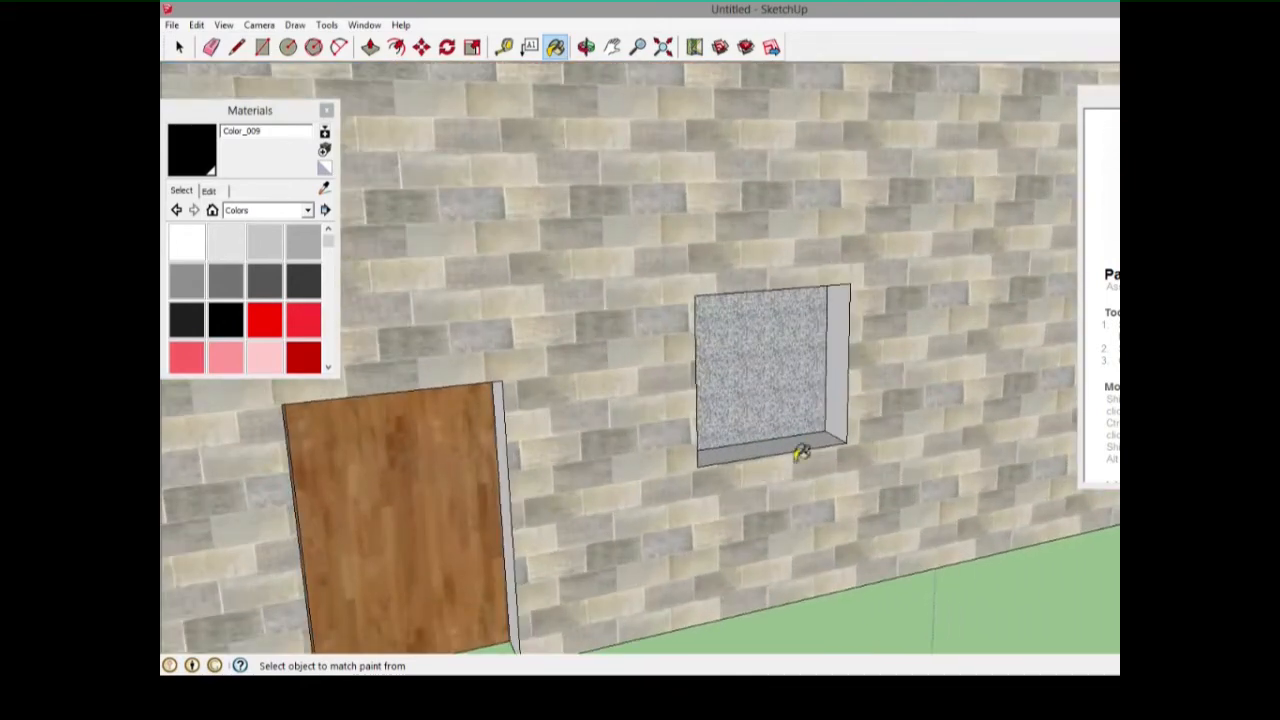
left_click(787, 440)
left_click(838, 378)
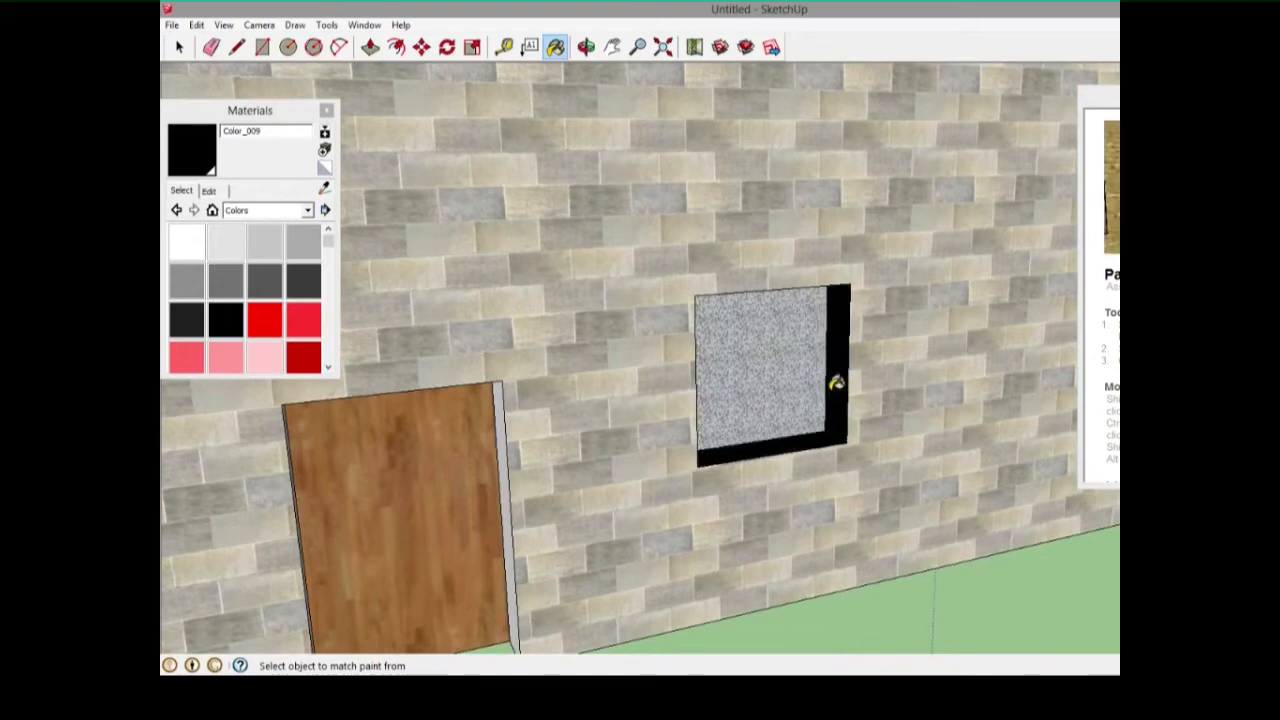
scroll(646, 374, "down", 5)
scroll(570, 389, "up", 2)
left_click(561, 396)
scroll(566, 394, "down", 2)
scroll(565, 394, "down", 3)
Step: Paint the inner side and sill of the gable wall's window nearest the corner, and its door reveal, in black Color_009
left_click(586, 46)
left_click_drag(455, 402, 768, 388)
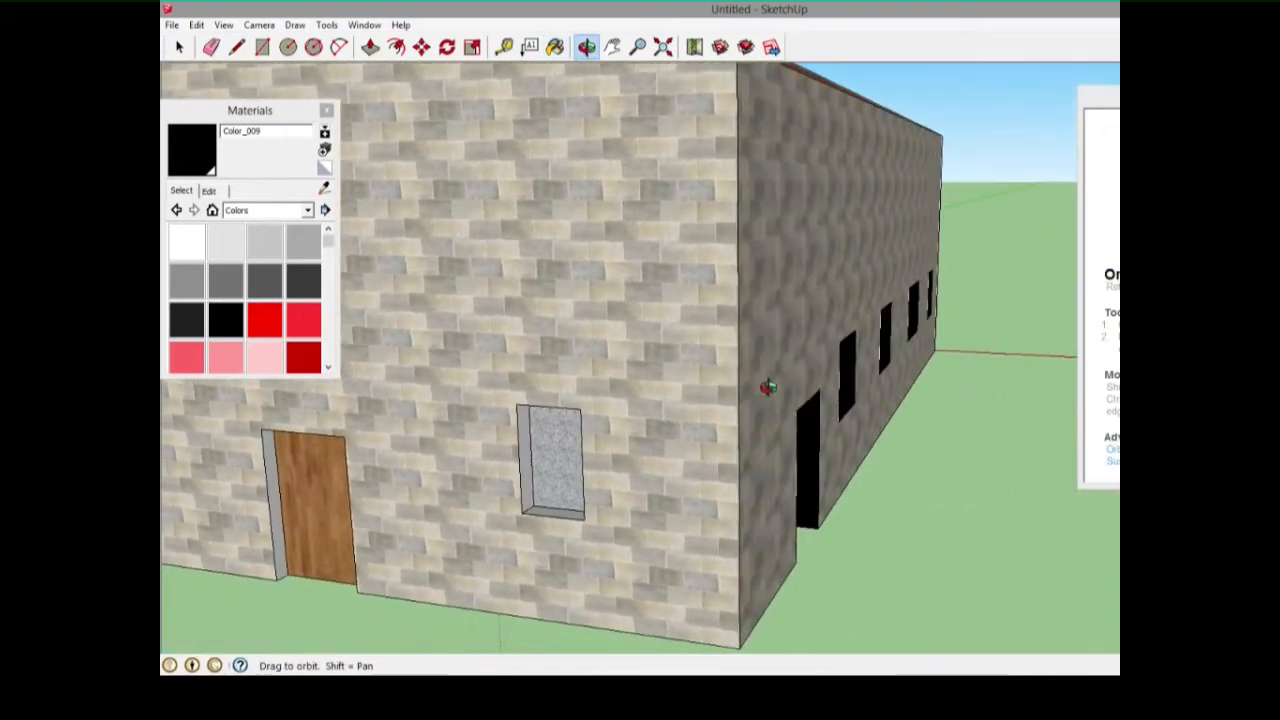
left_click(555, 47)
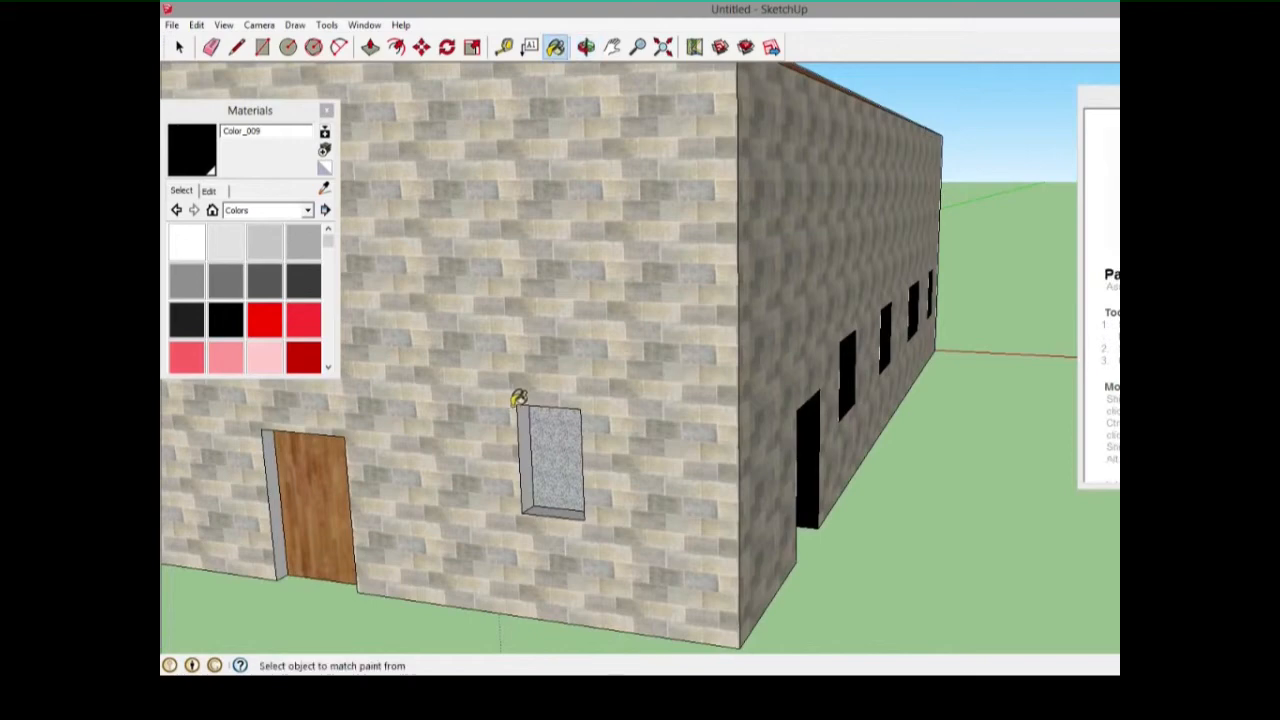
left_click(525, 420)
left_click(545, 508)
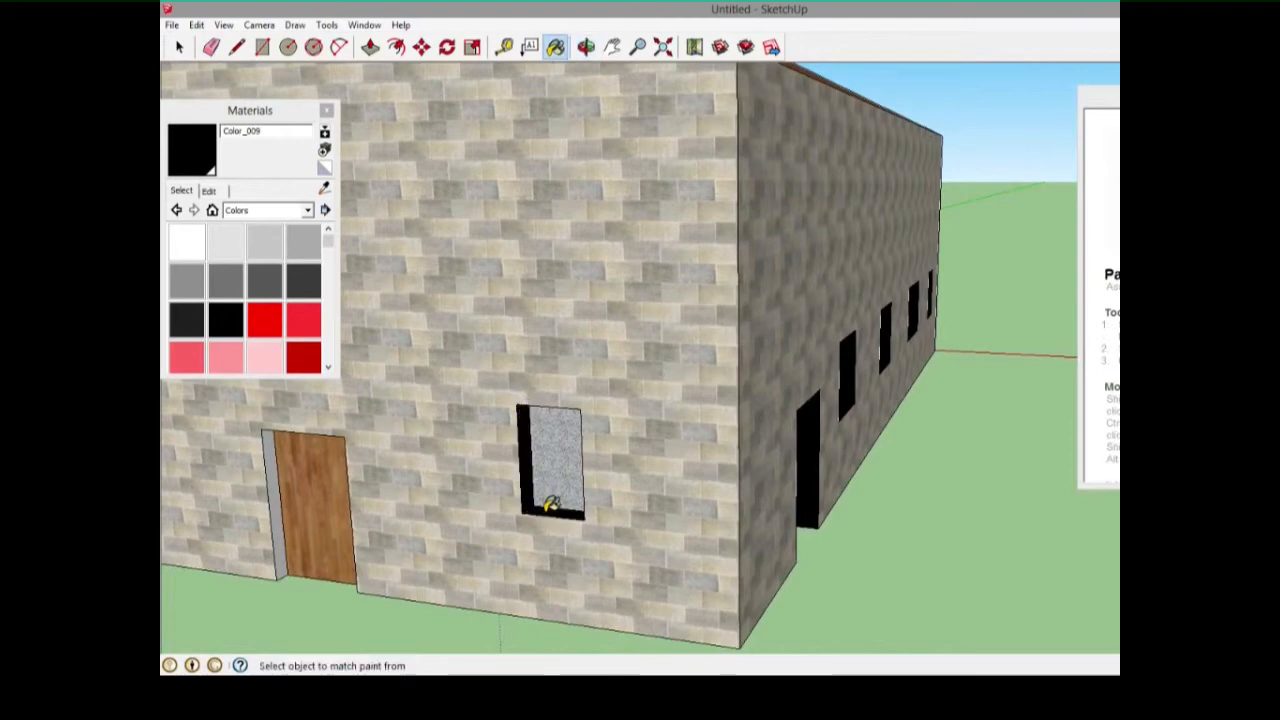
left_click(276, 466)
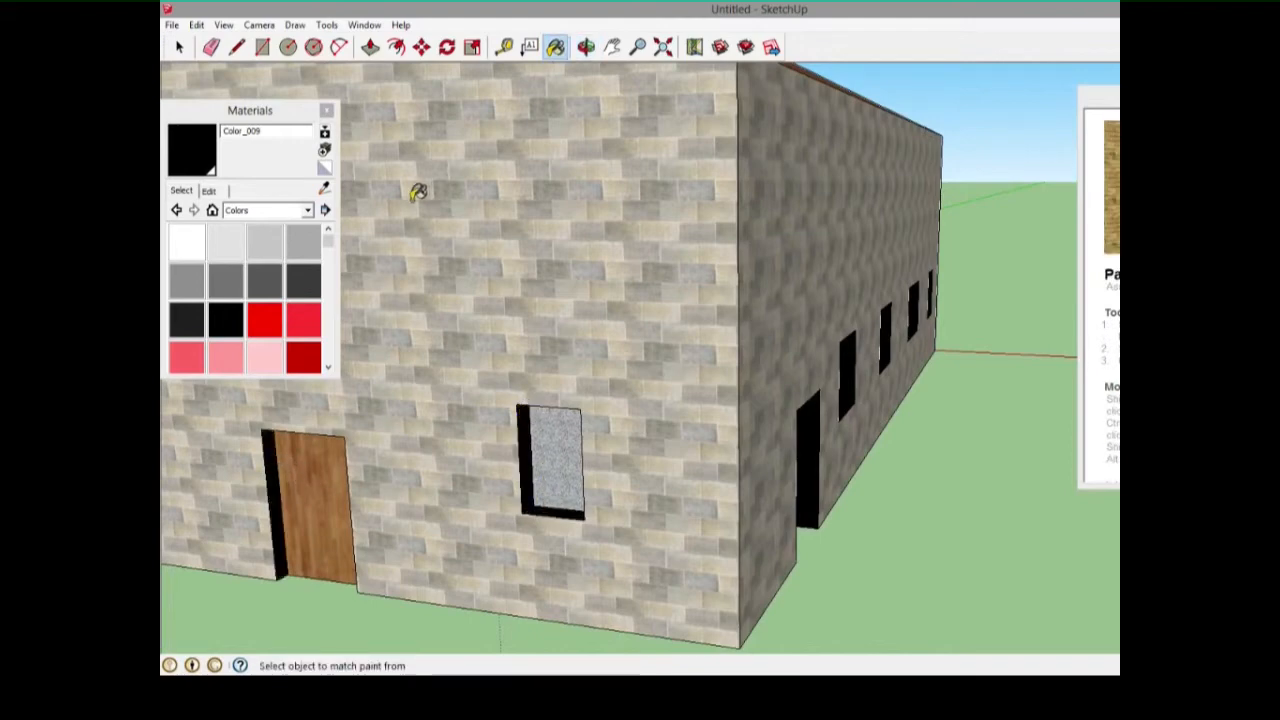
Step: Paint the recesses of the gable wall's two remaining windows in black Color_009 and close the Materials window
left_click(586, 47)
left_click_drag(468, 349, 390, 392)
scroll(390, 392, "down", 3)
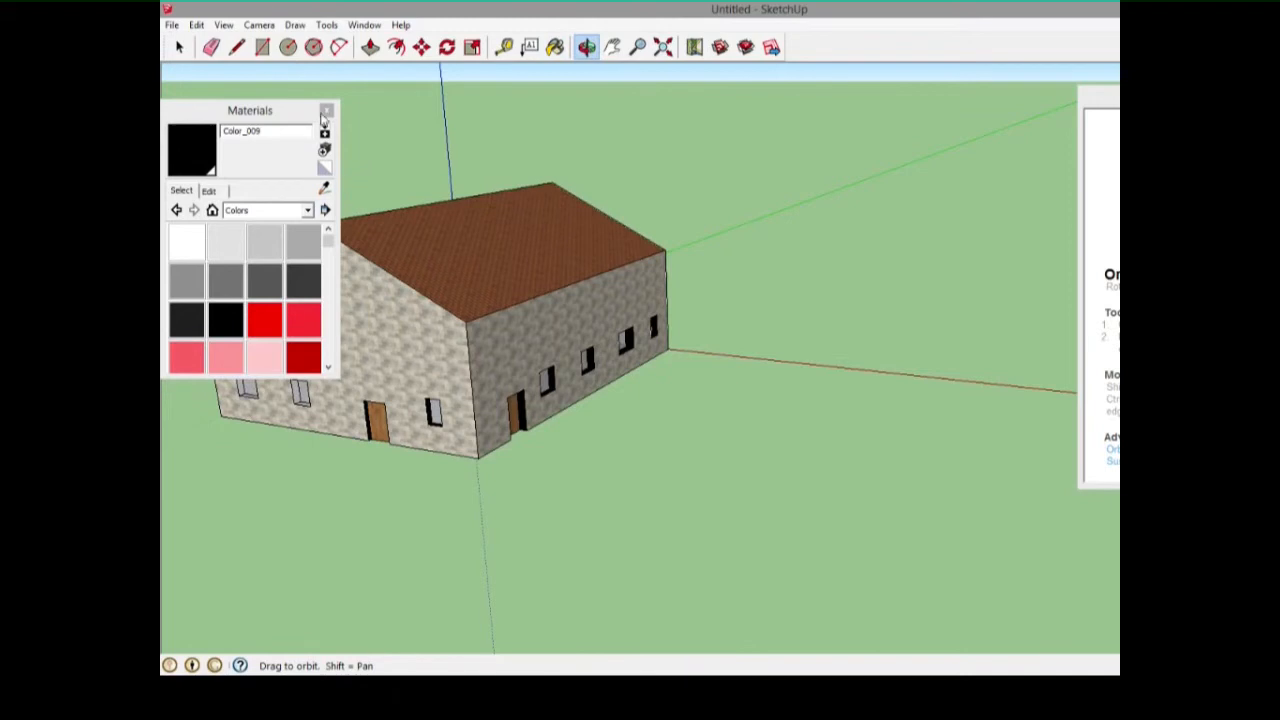
left_click_drag(268, 112, 883, 218)
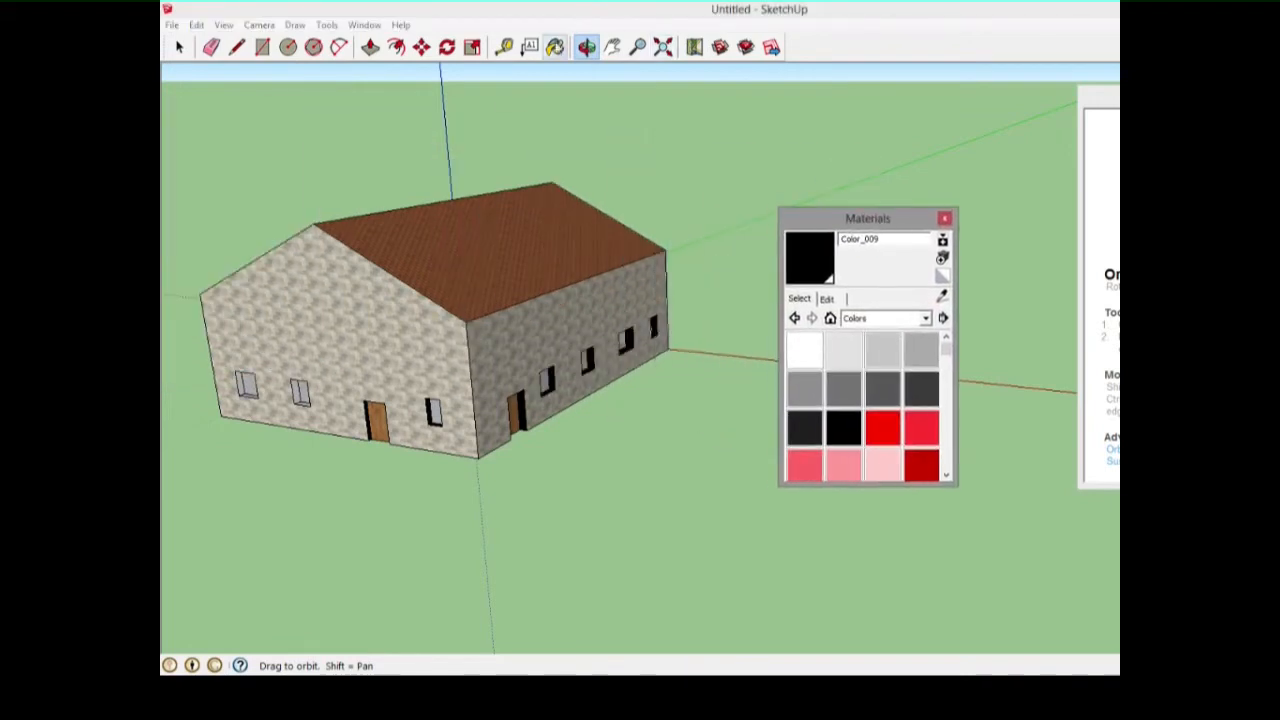
left_click(555, 50)
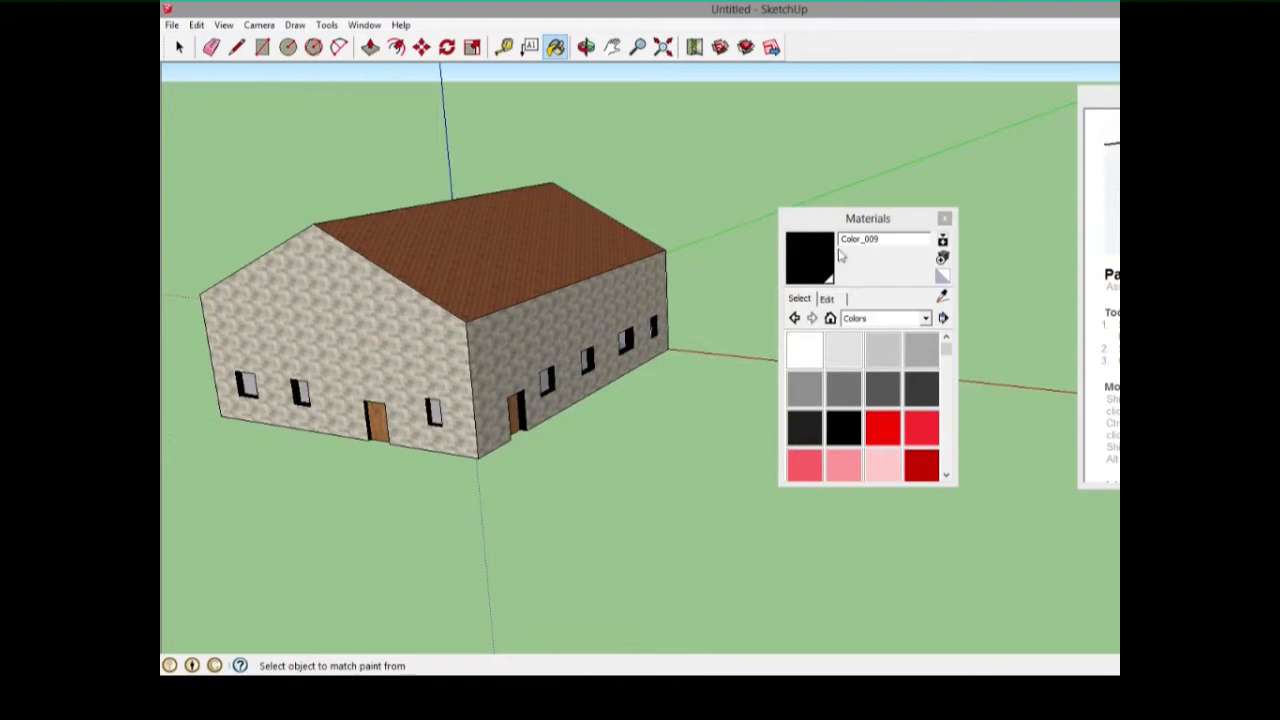
left_click(943, 219)
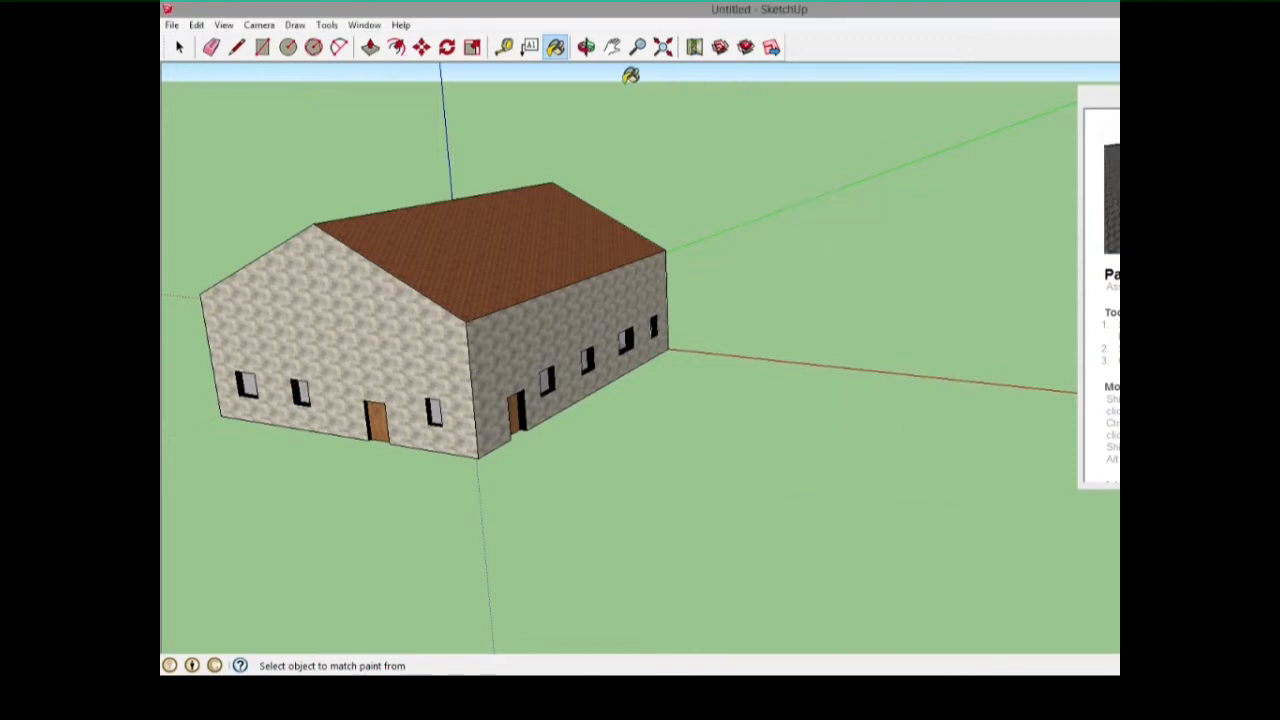
Step: Orbit and pan around the painted house to examine its roof, walls, doors and windows
left_click(586, 47)
left_click_drag(703, 266, 591, 283)
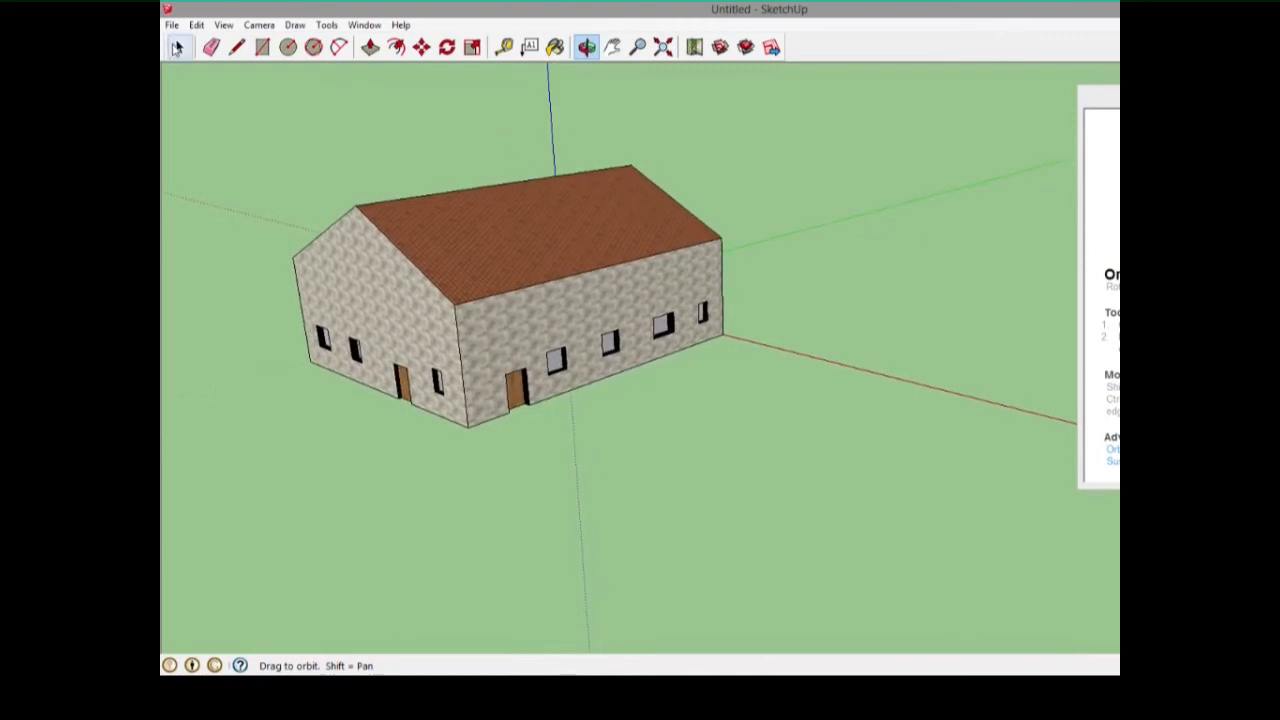
right_click(456, 225)
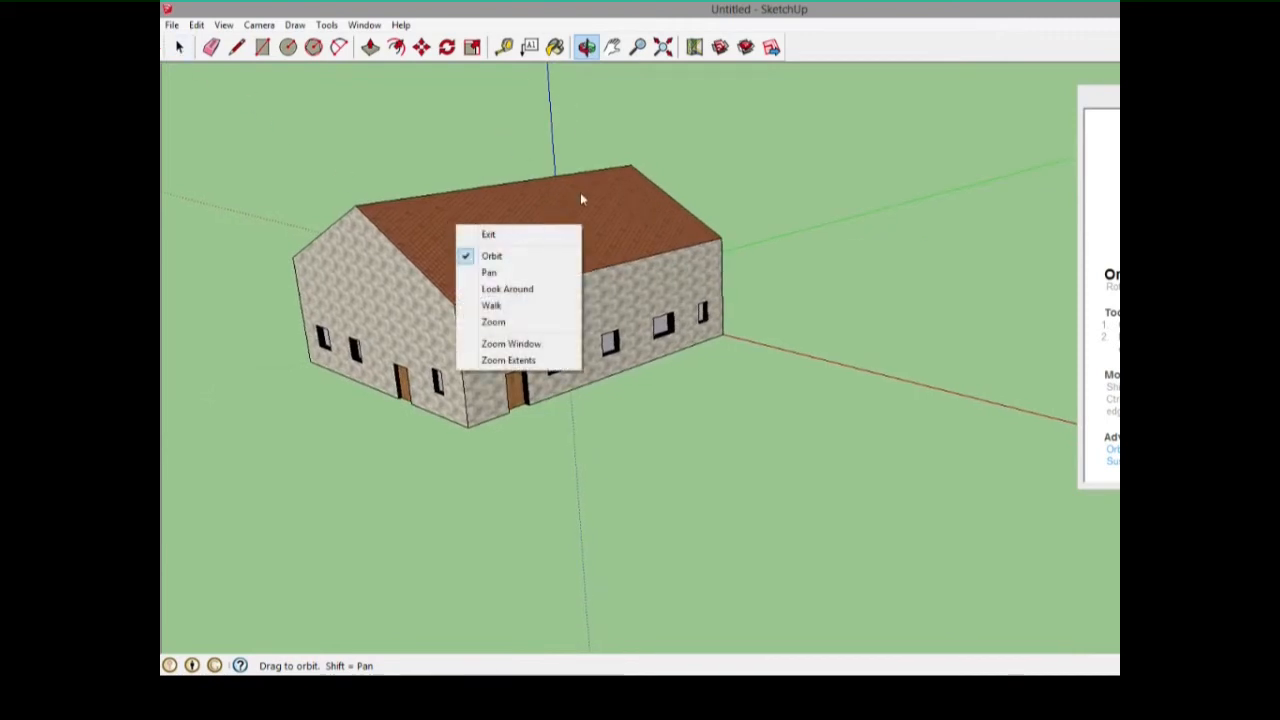
left_click(489, 272)
left_click_drag(440, 258, 620, 289)
right_click(612, 48)
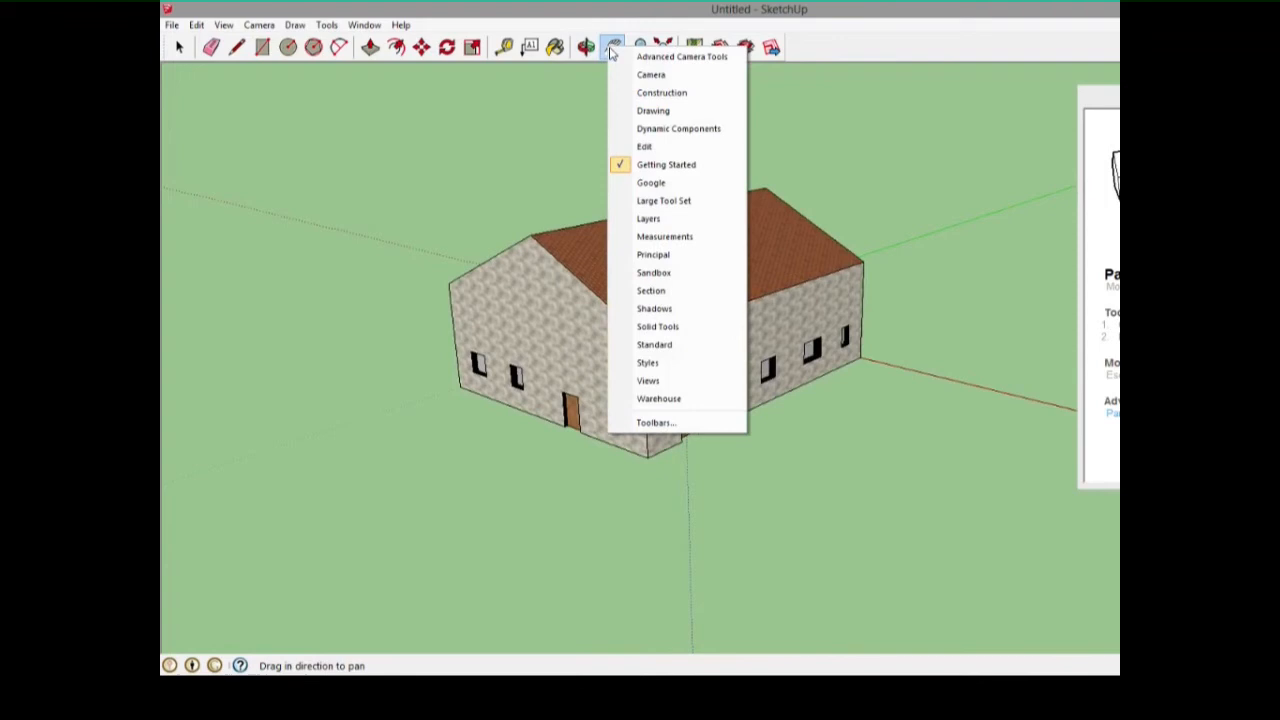
left_click(620, 57)
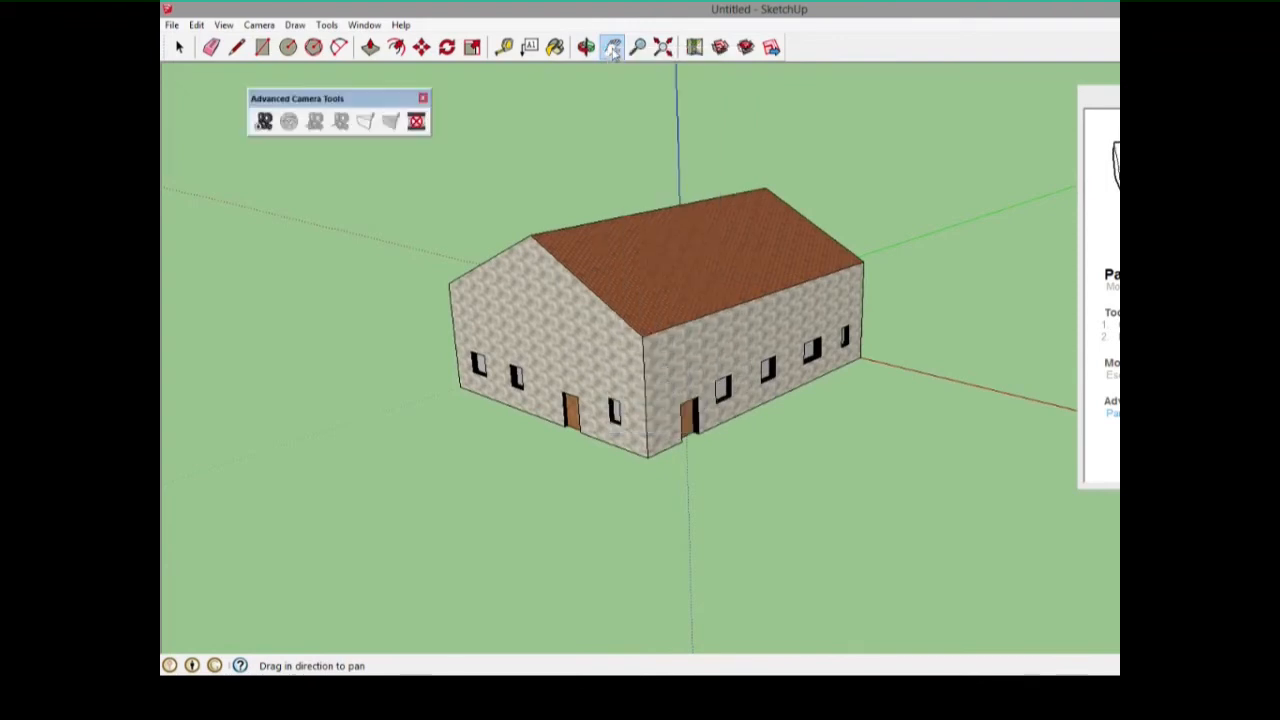
left_click(423, 99)
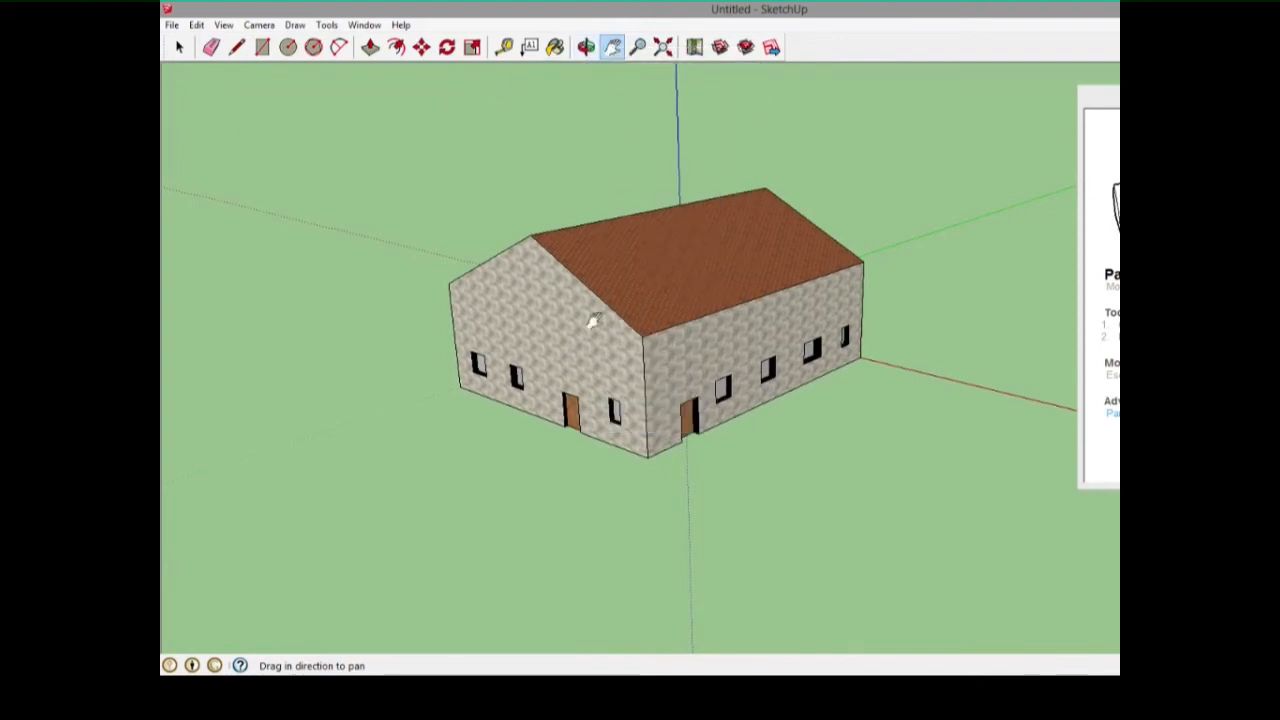
Step: Switch from Pan back to Orbit and view the house from another side
right_click(626, 281)
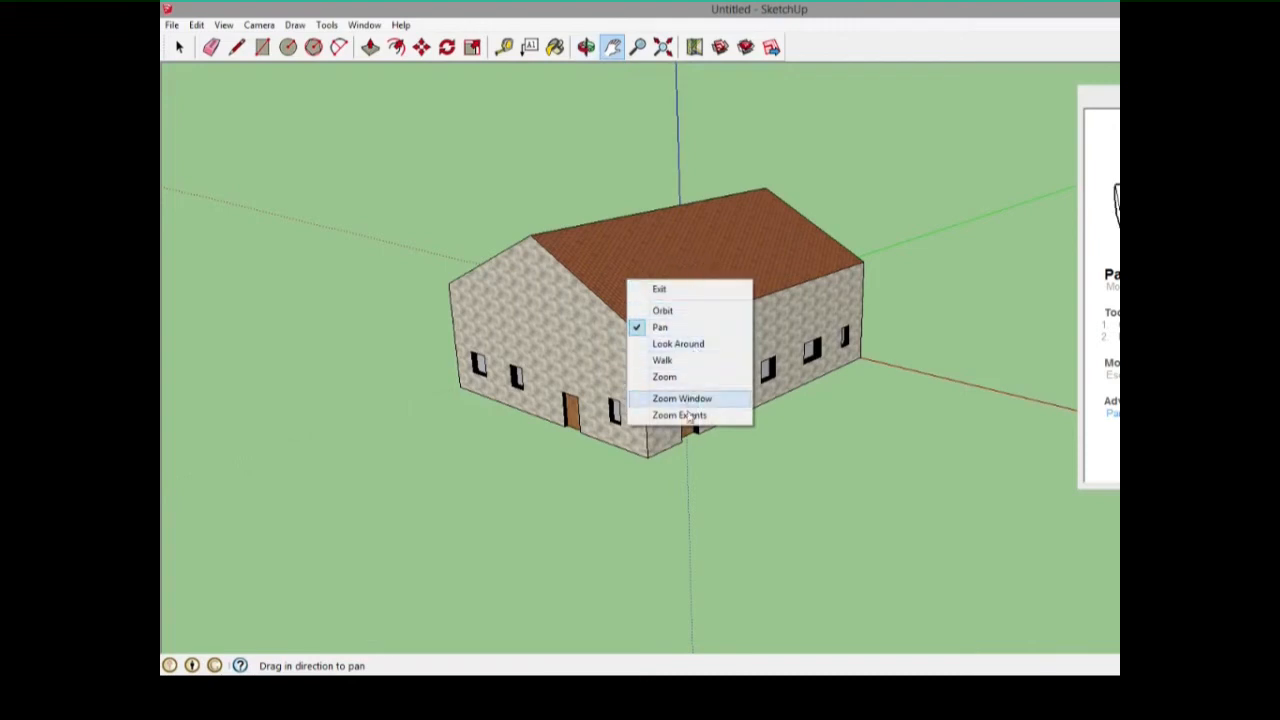
left_click(684, 313)
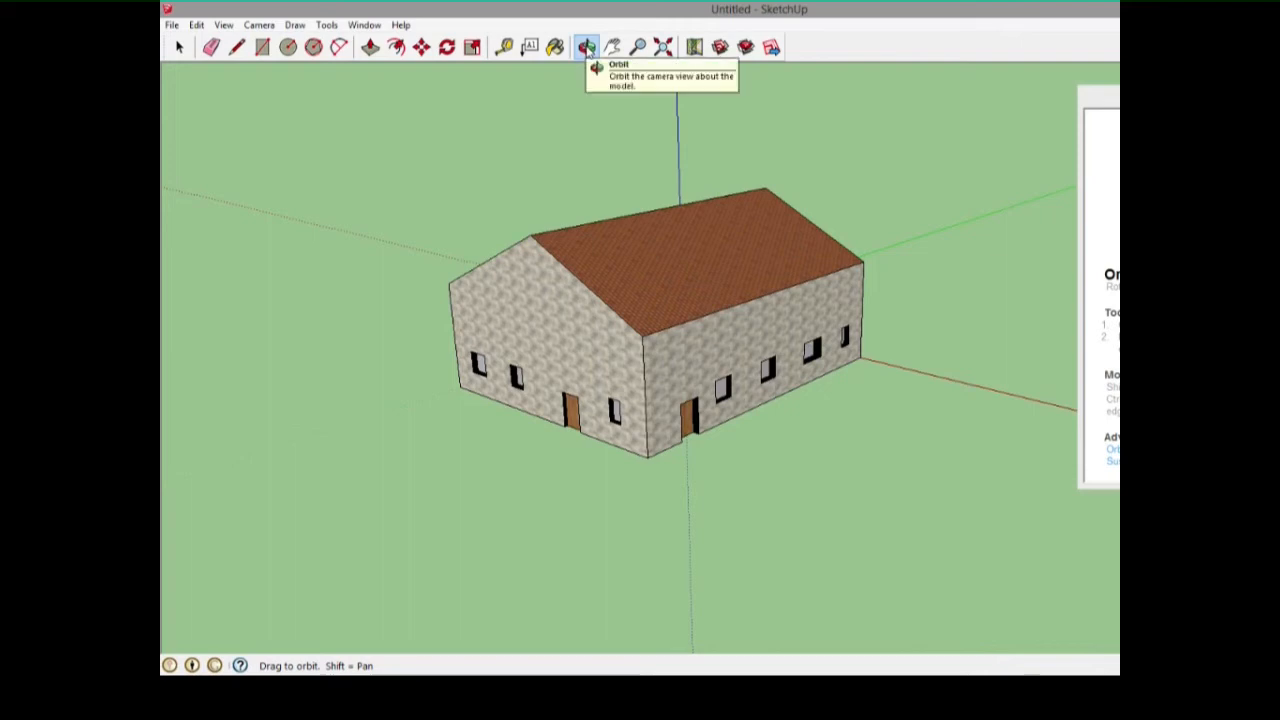
left_click_drag(694, 263, 280, 249)
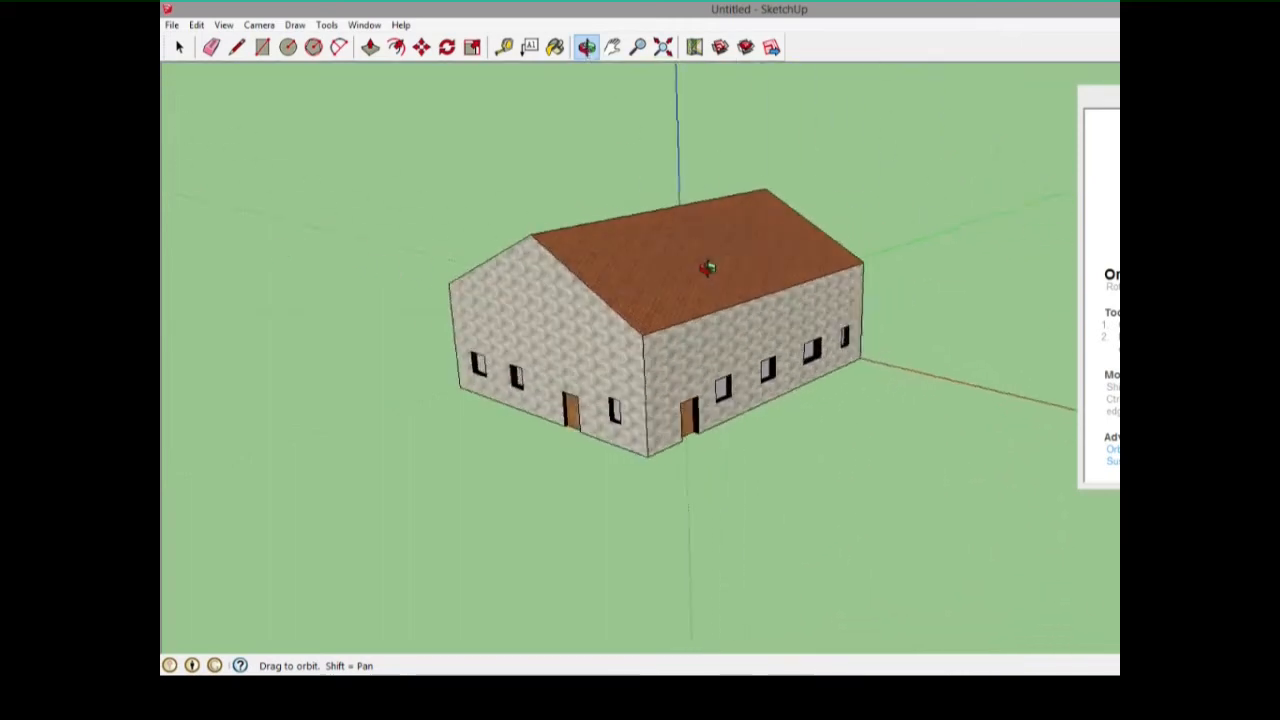
Step: Orbit, pan and zoom to frame the whole house from the corner between the gable wall and long wall with their doors
left_click_drag(707, 267, 666, 286)
right_click(668, 257)
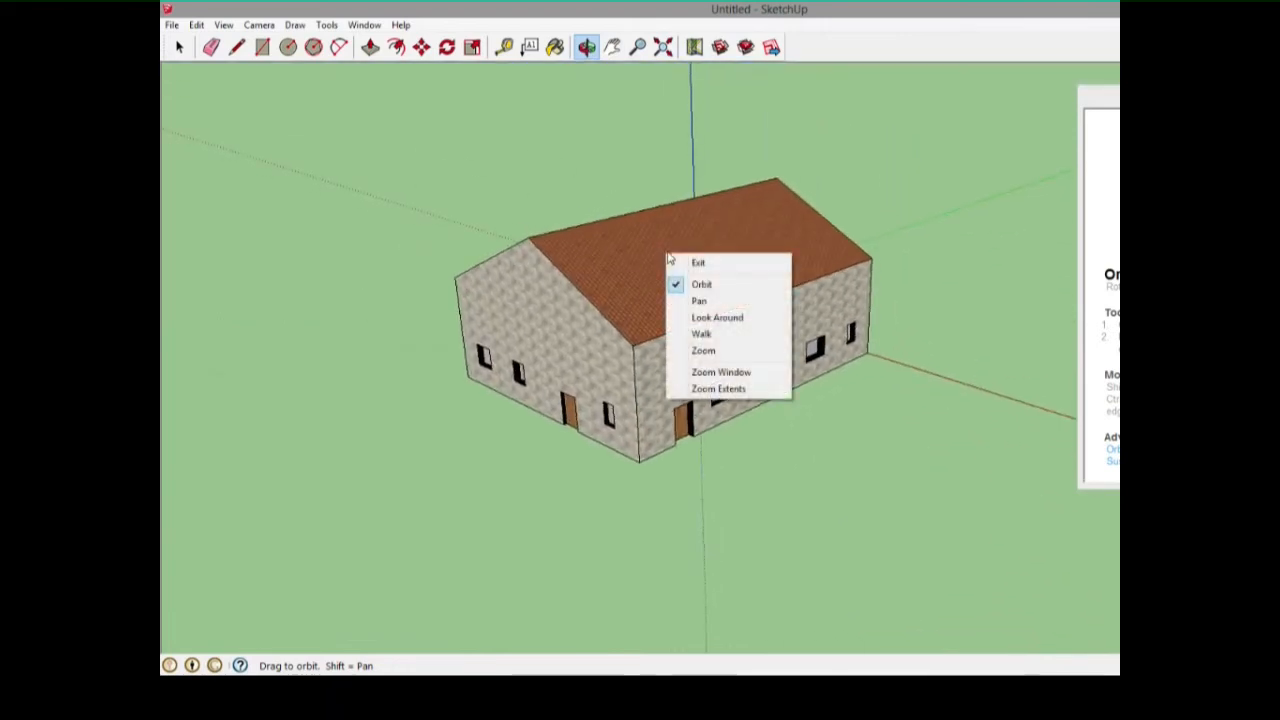
left_click(733, 300)
mouse_move(651, 346)
left_mouse_down()
mouse_move(335, 270)
mouse_move(900, 260)
mouse_move(829, 400)
mouse_move(478, 303)
mouse_move(646, 446)
mouse_move(540, 366)
mouse_move(623, 331)
mouse_move(630, 290)
mouse_move(363, 271)
mouse_move(623, 371)
mouse_move(654, 337)
mouse_move(650, 347)
left_mouse_up()
right_click(655, 324)
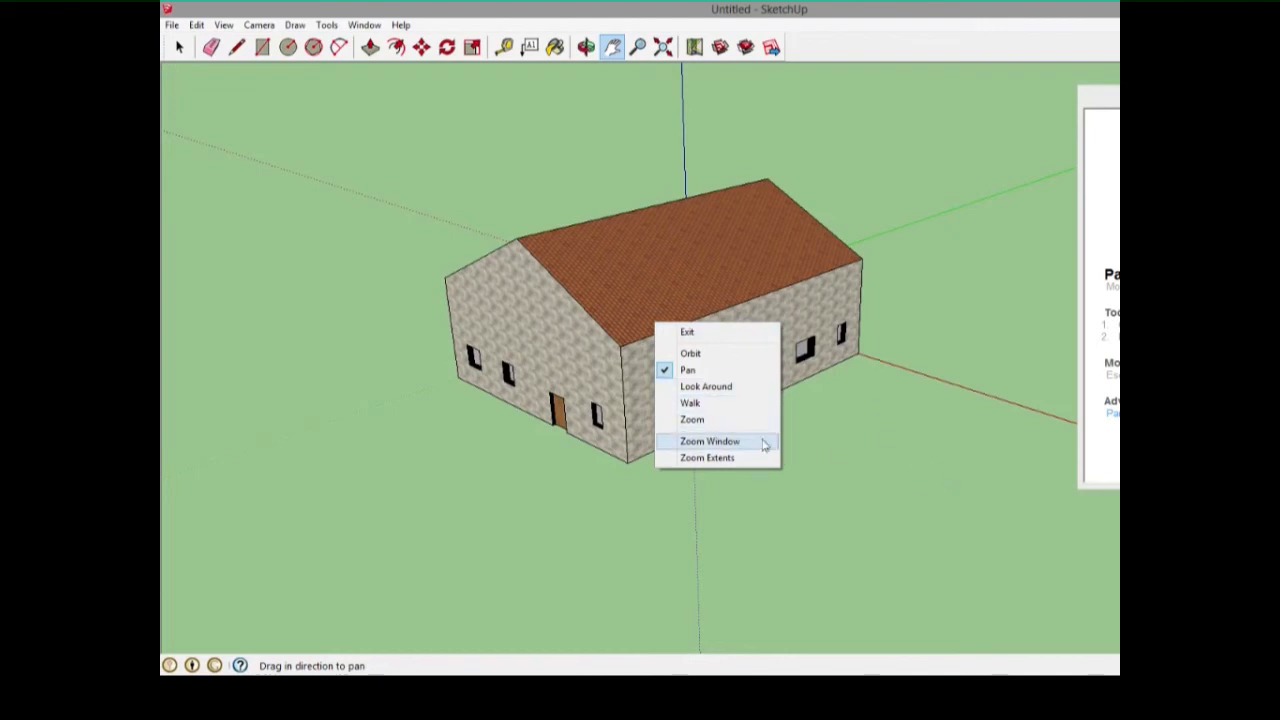
left_click(920, 430)
scroll(594, 343, "down", 3)
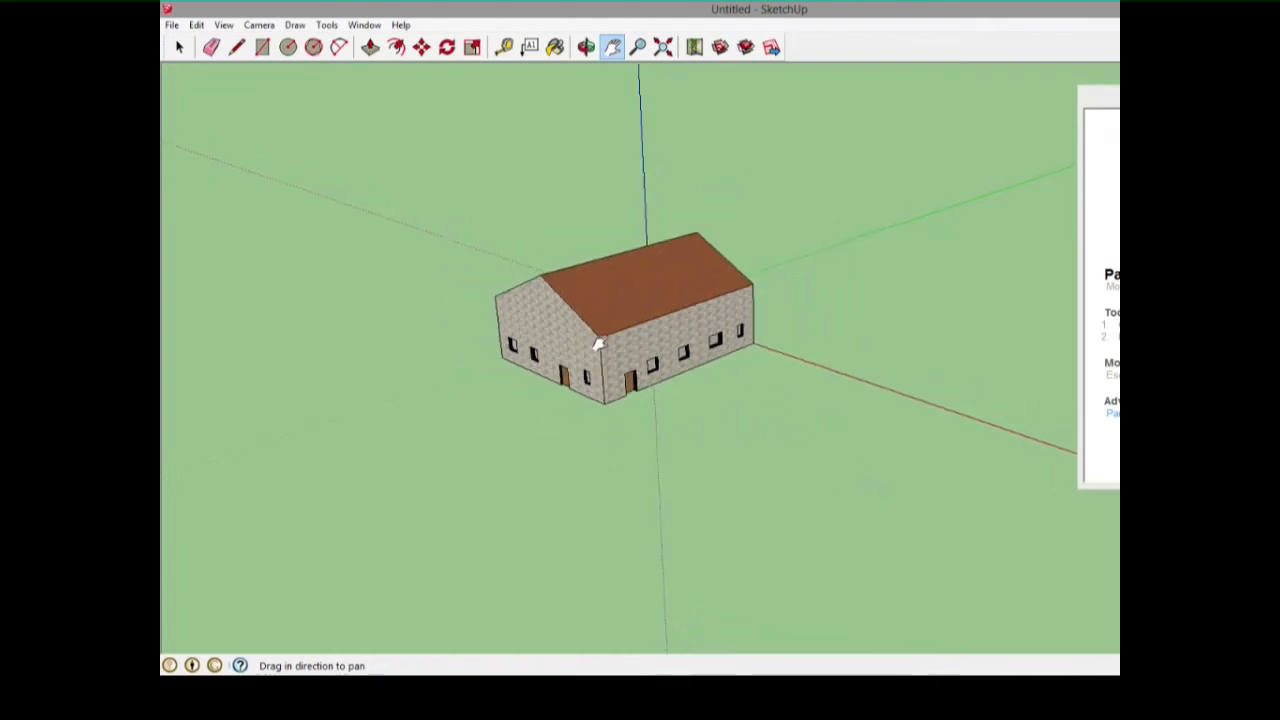
scroll(580, 380, "up", 5)
scroll(585, 380, "down", 2)
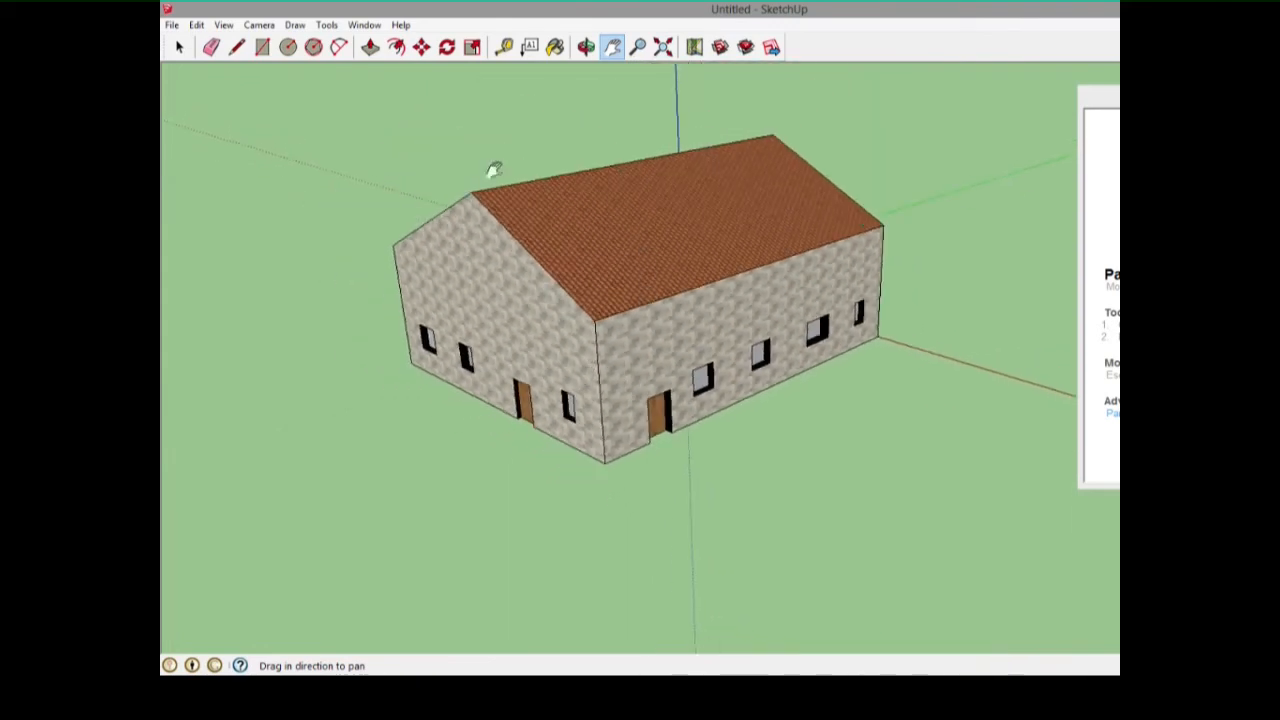
Step: Export the current view as a 2D graphic in Portable Network Graphics format, named Untitled.png, in My Documents
left_click(174, 26)
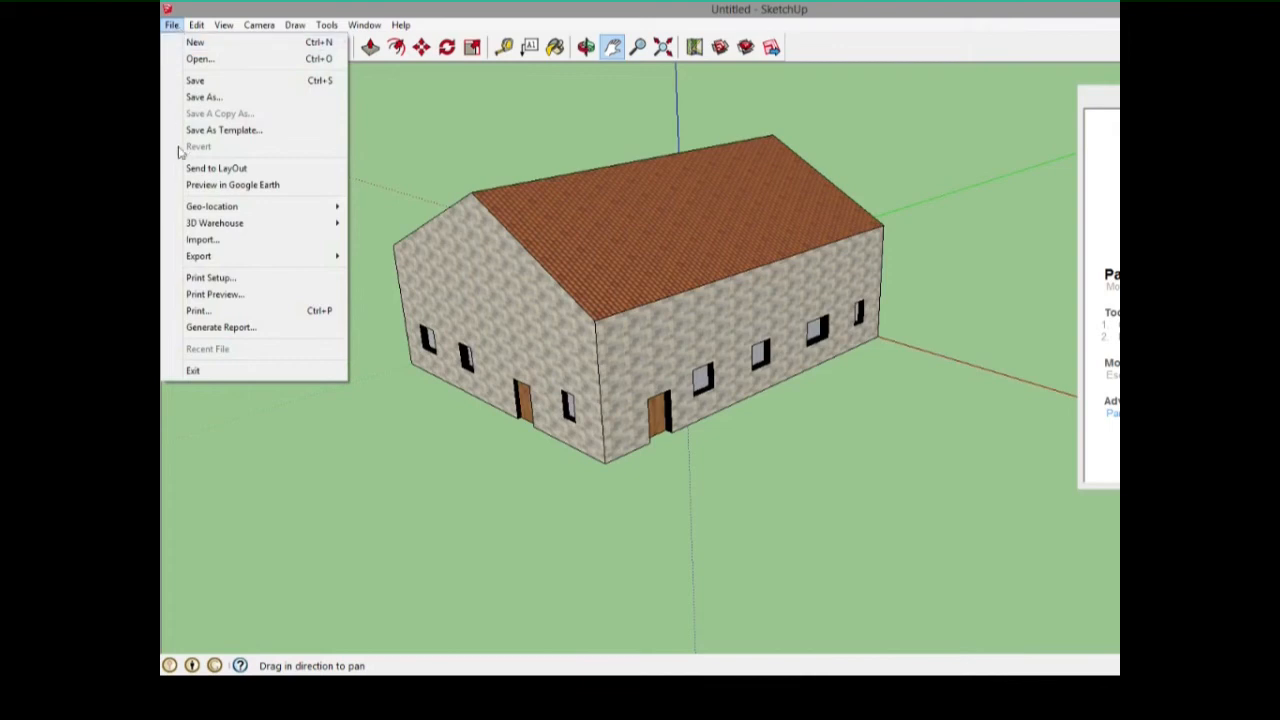
mouse_move(198, 258)
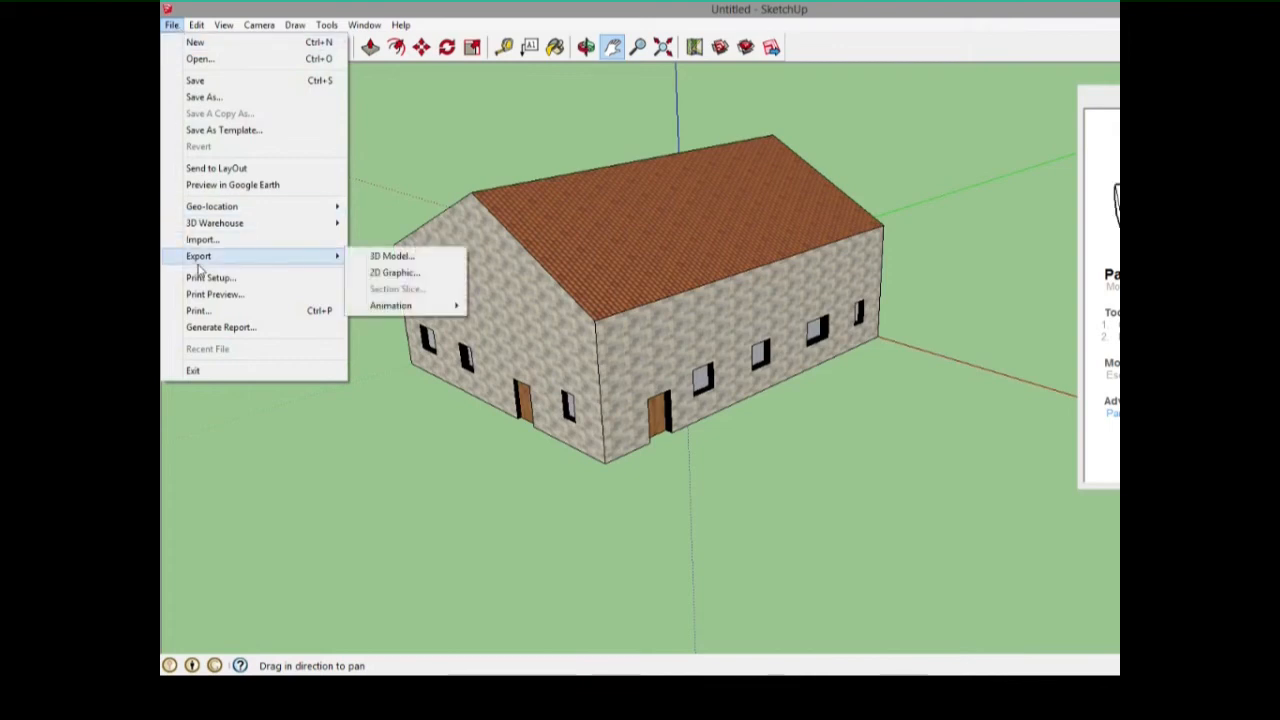
left_click(432, 278)
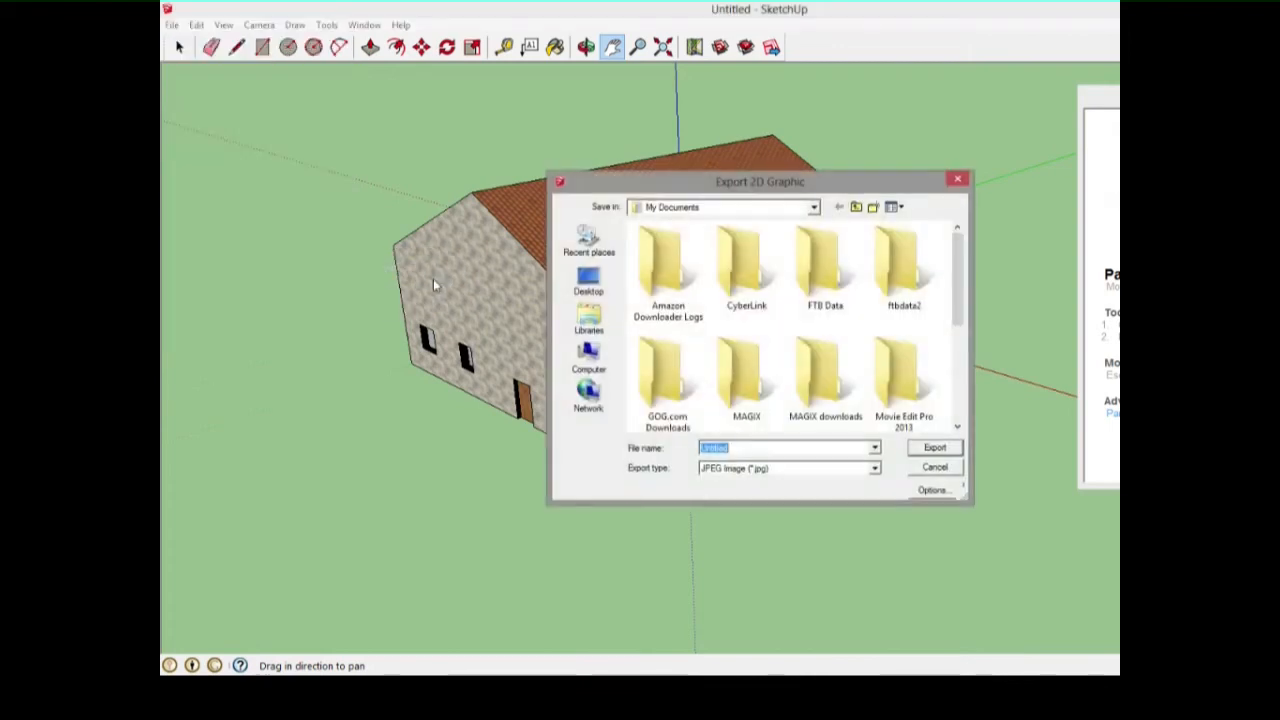
left_click(702, 470)
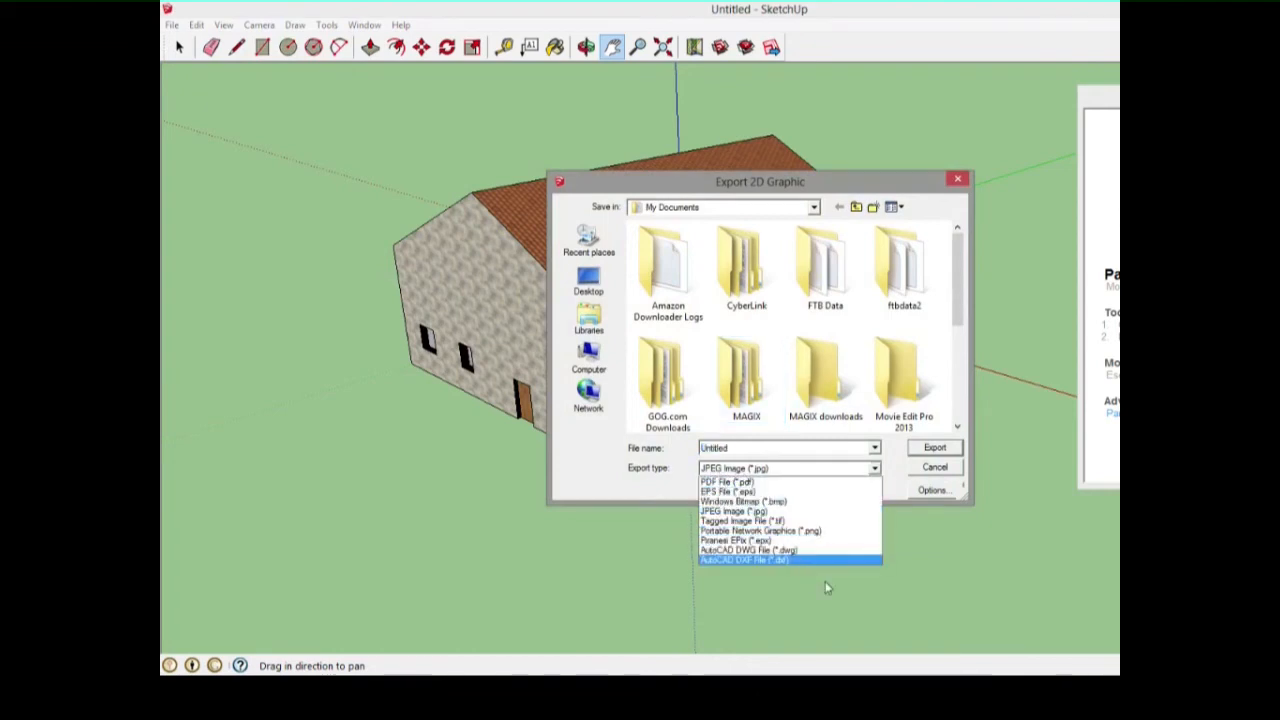
left_click(810, 532)
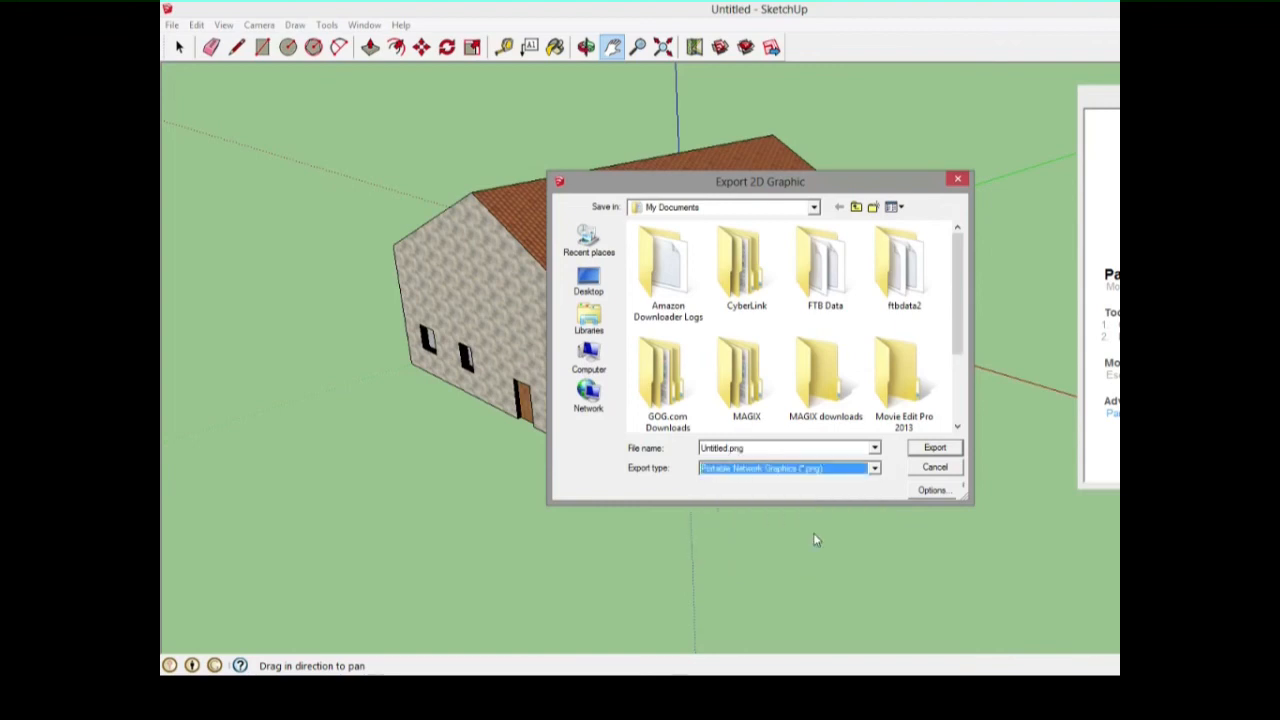
left_click(933, 449)
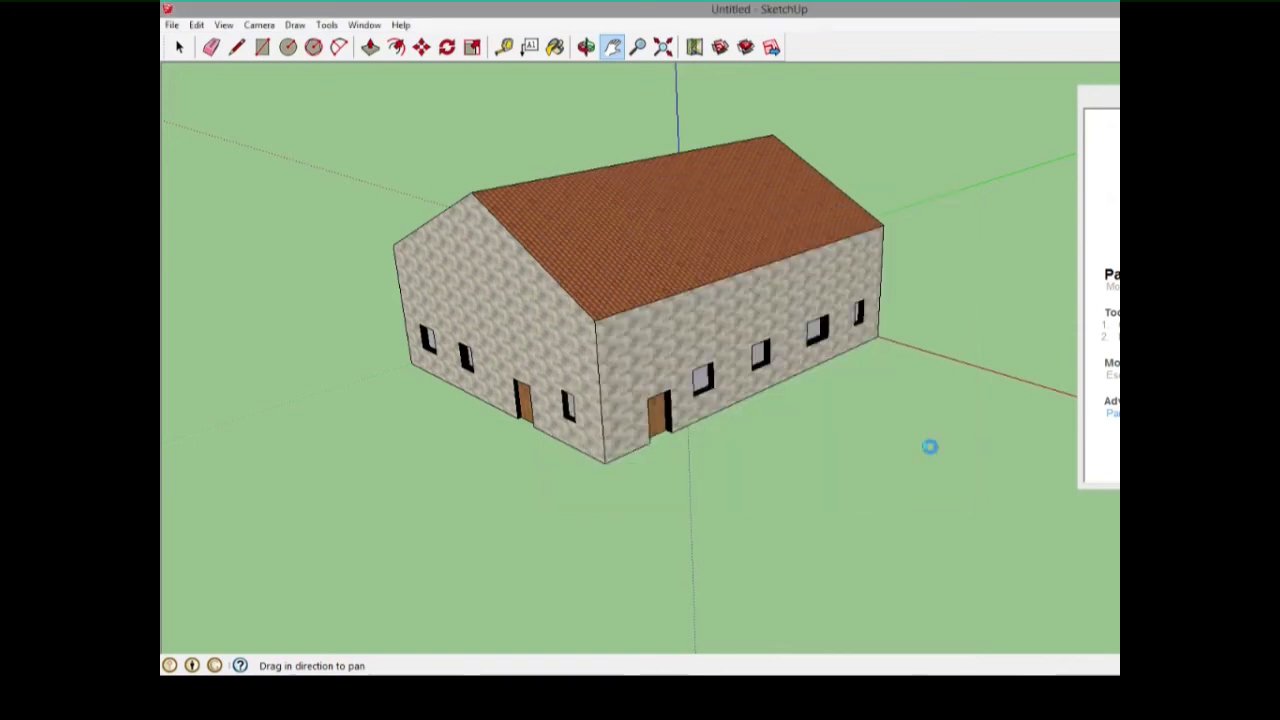